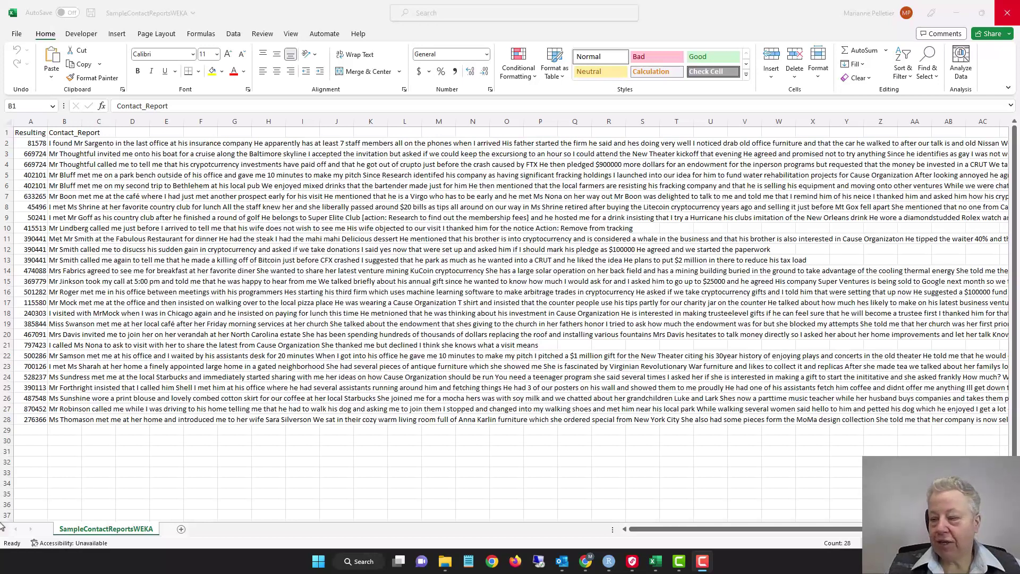
Split the Contact_Report column into one word per column using only the space delimiter, with the first resulting column formatted as Text.
click(62, 122)
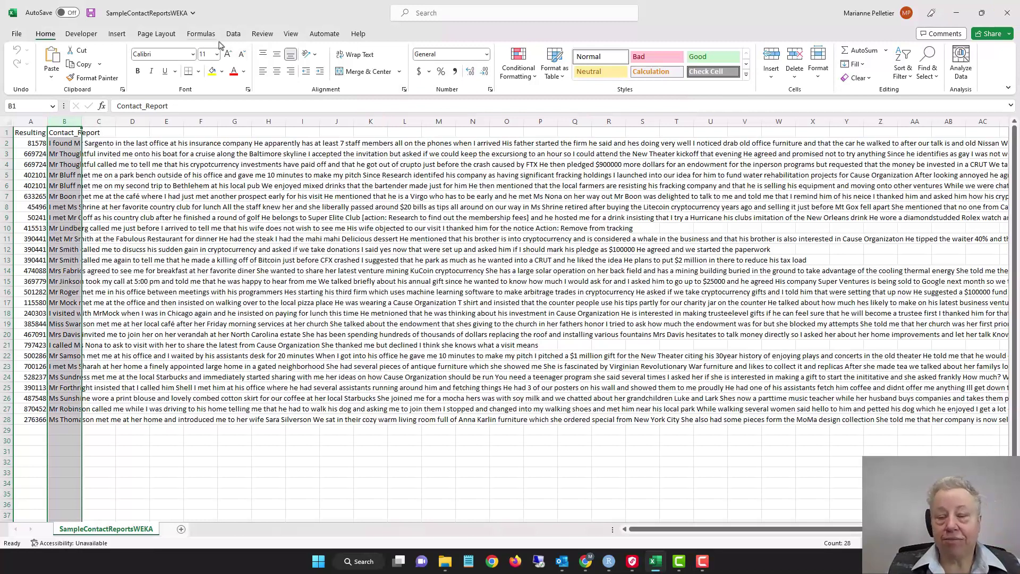
click(233, 33)
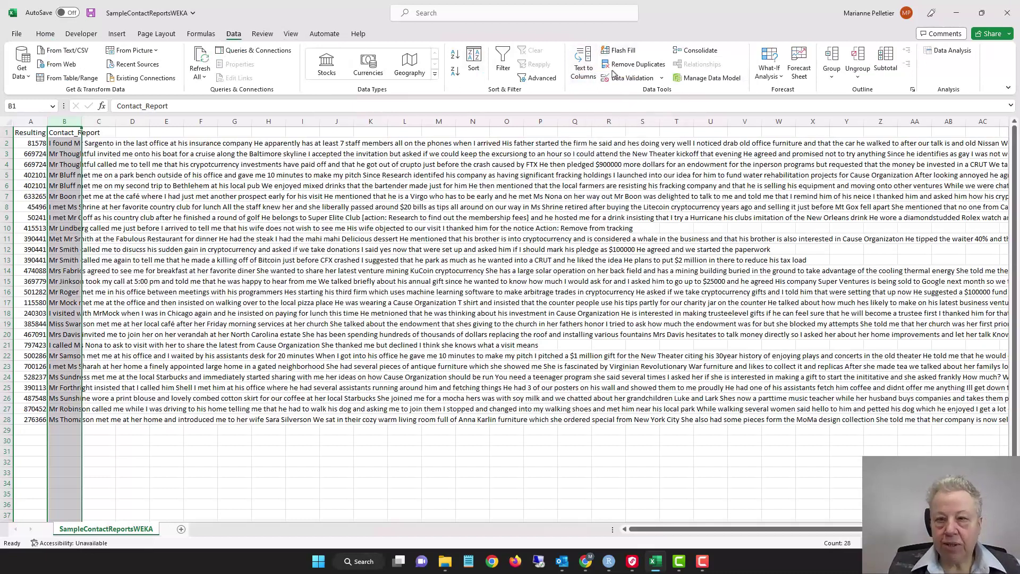
click(577, 70)
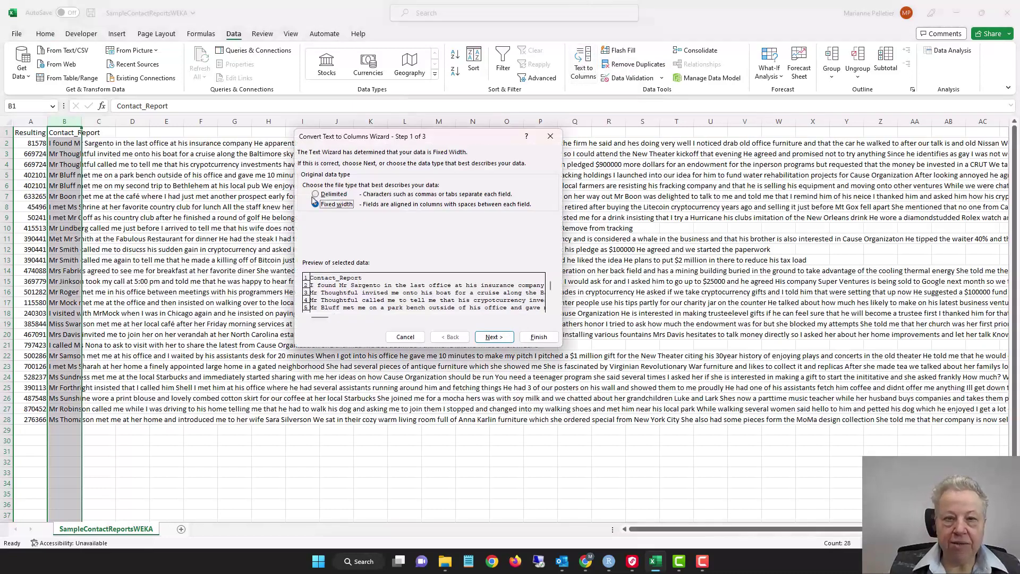
click(316, 195)
click(480, 338)
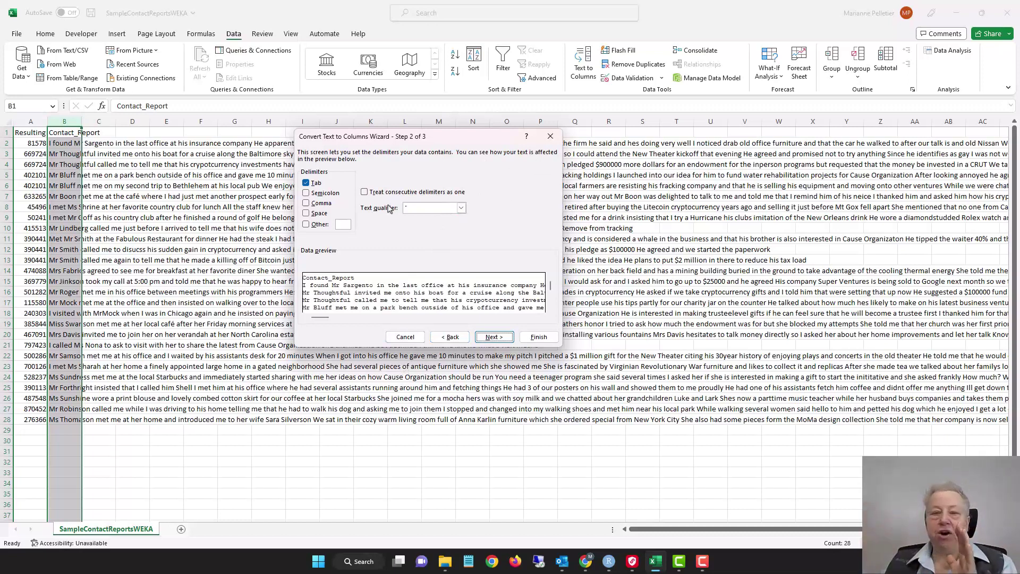
click(305, 213)
click(306, 183)
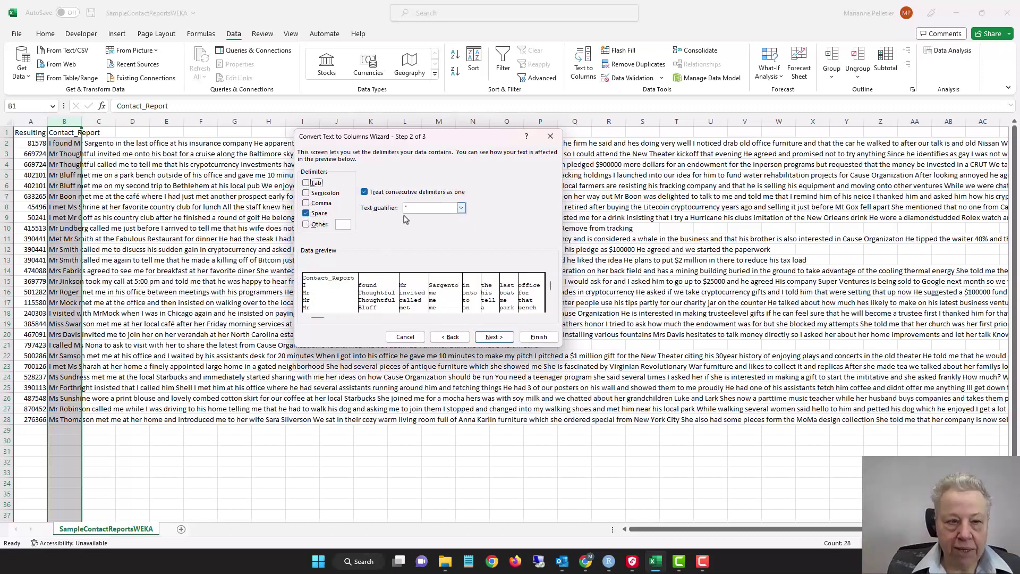
click(500, 342)
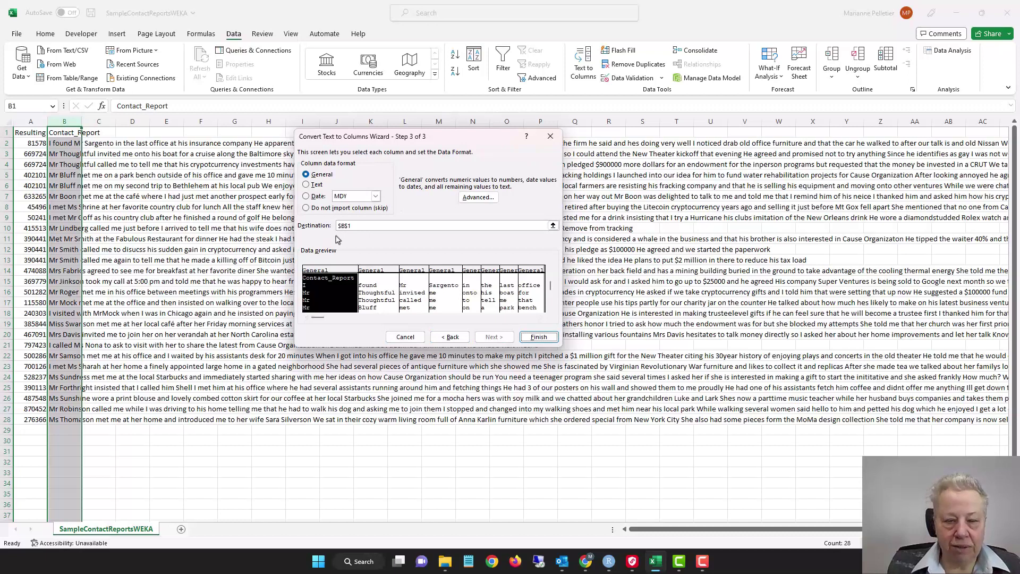
click(306, 184)
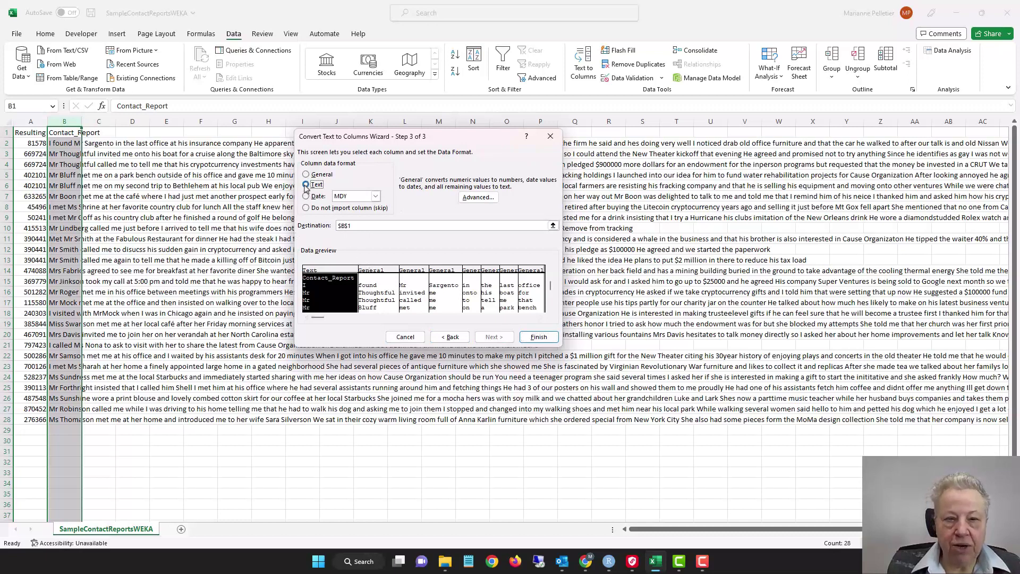
click(538, 337)
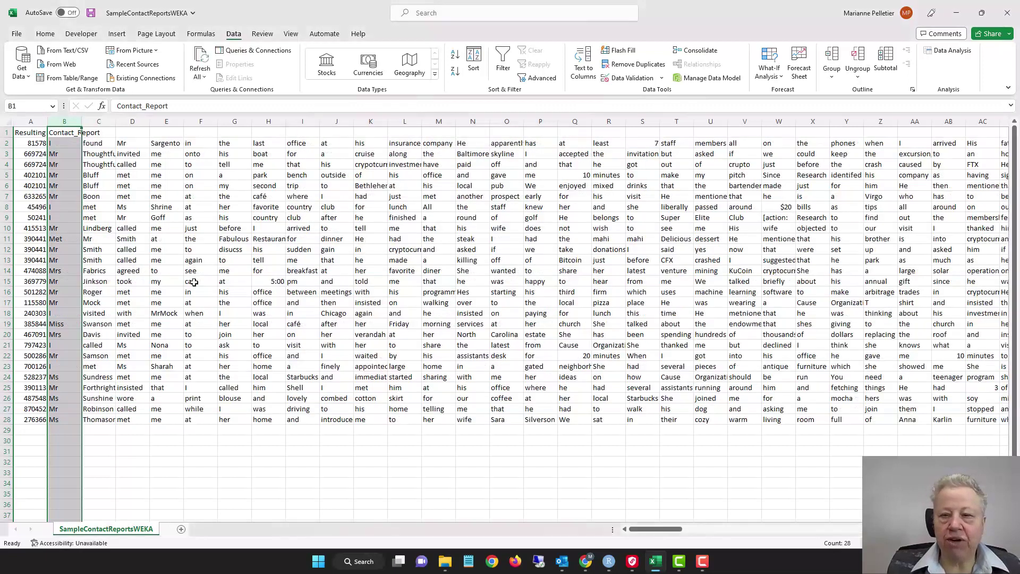
Add a new worksheet and enter the heading Word in cell A1.
drag(643, 529, 881, 531)
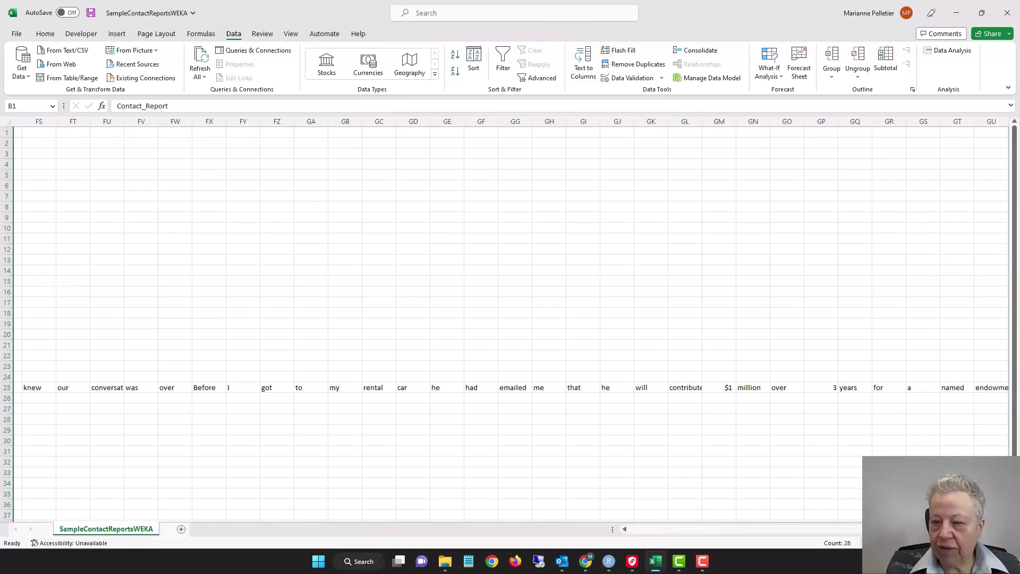
scroll(507, 319, right, 1)
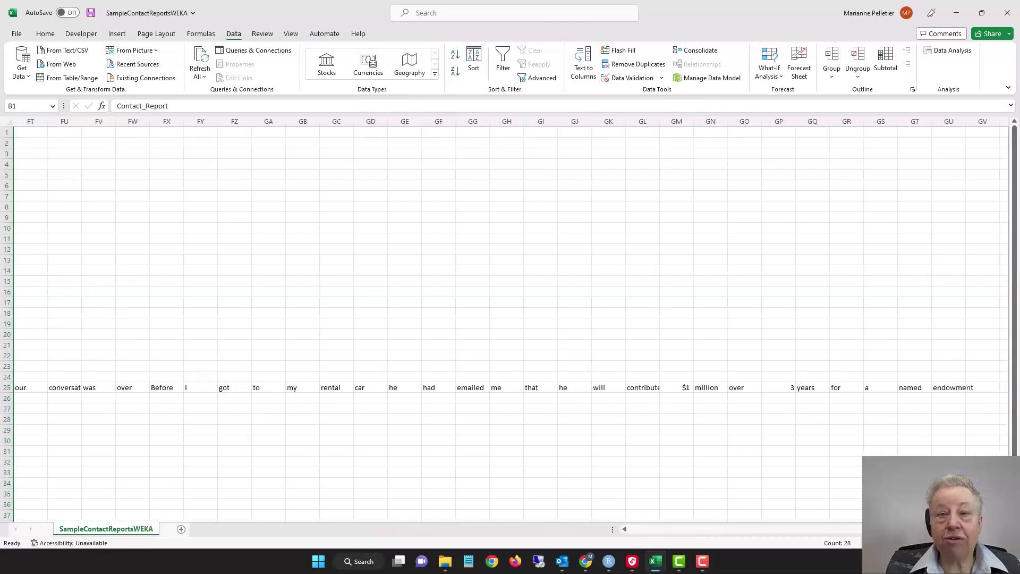
scroll(402, 438, left, 15)
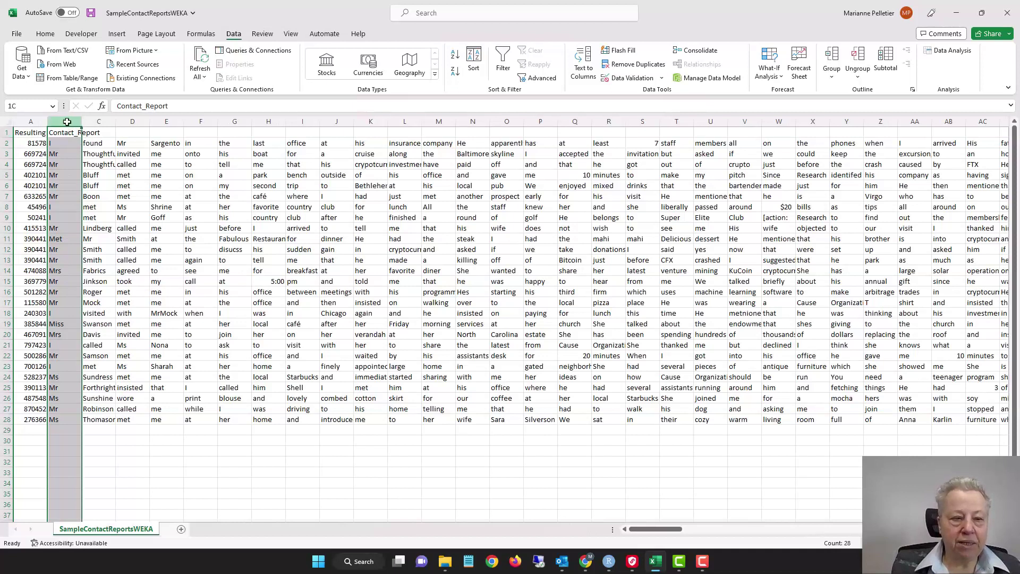
key(ctrl+c)
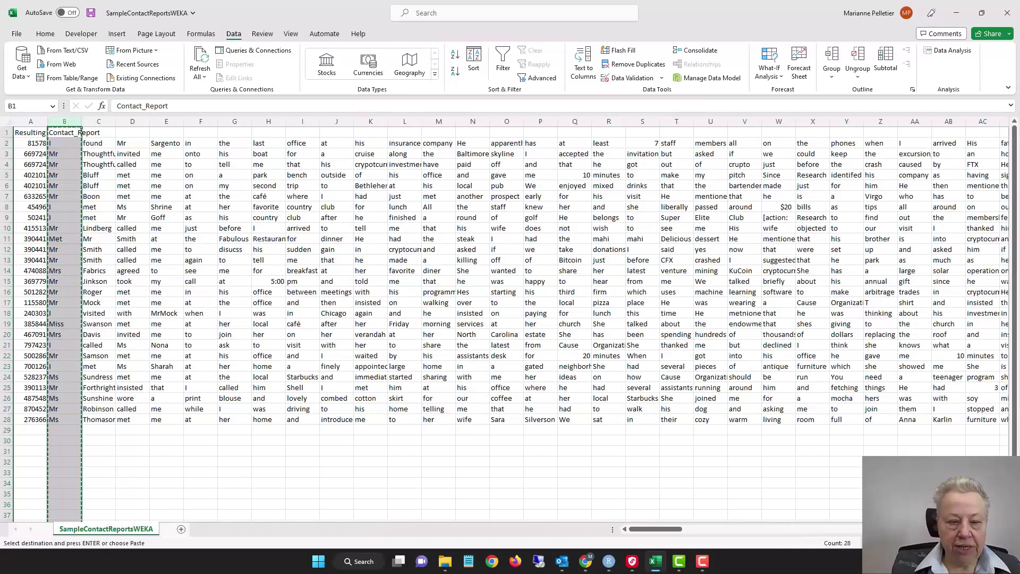
click(181, 528)
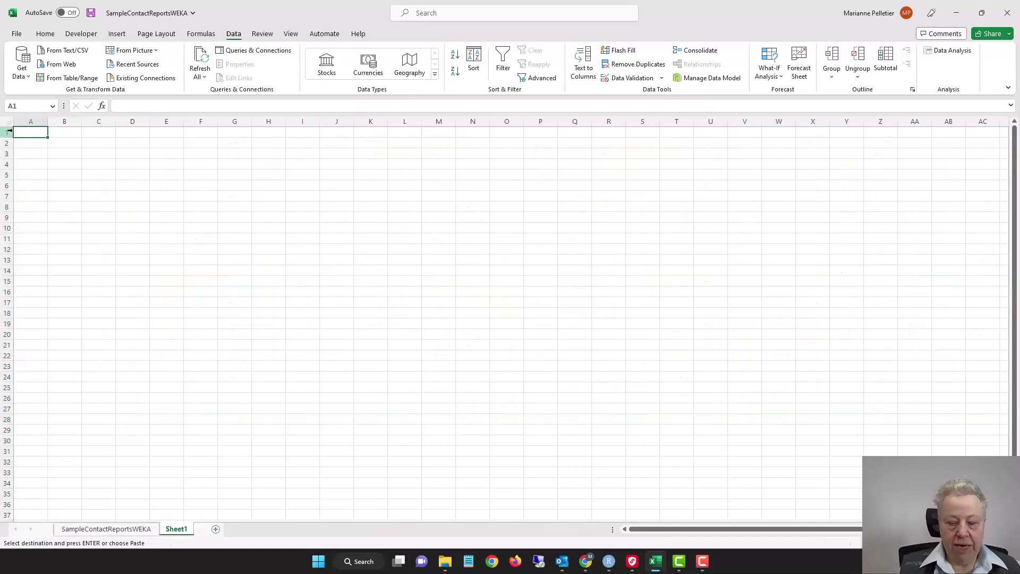
text(Word)
key(Return)
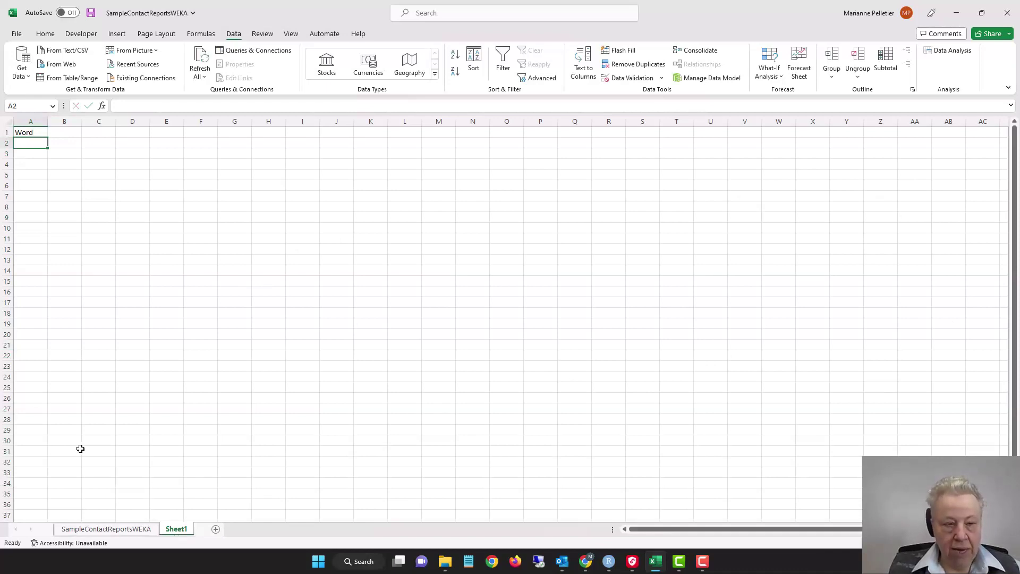
Try to paste the whole Contact_Report column B into Sheet1 starting at cell A2.
right_click(25, 141)
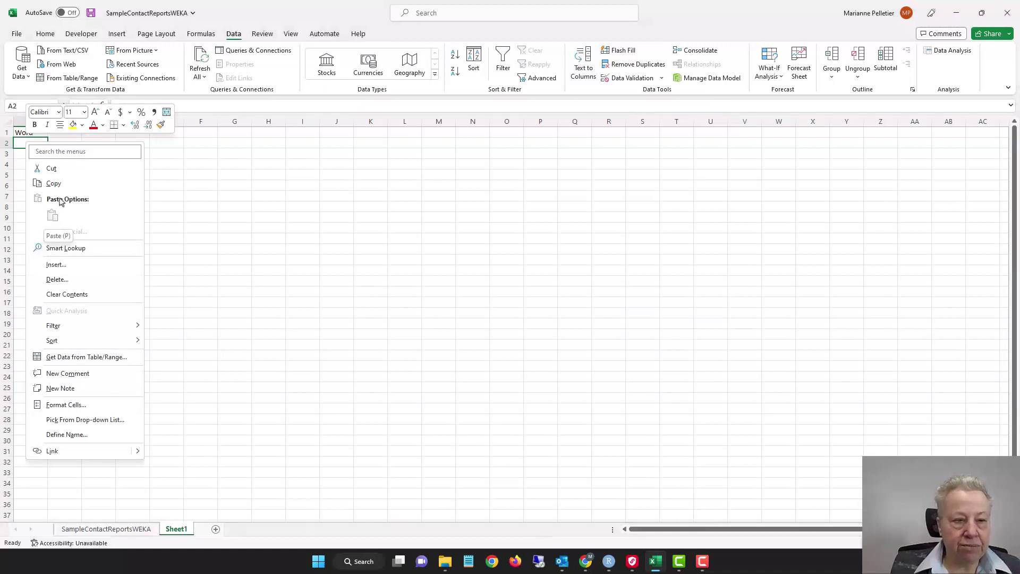
click(23, 144)
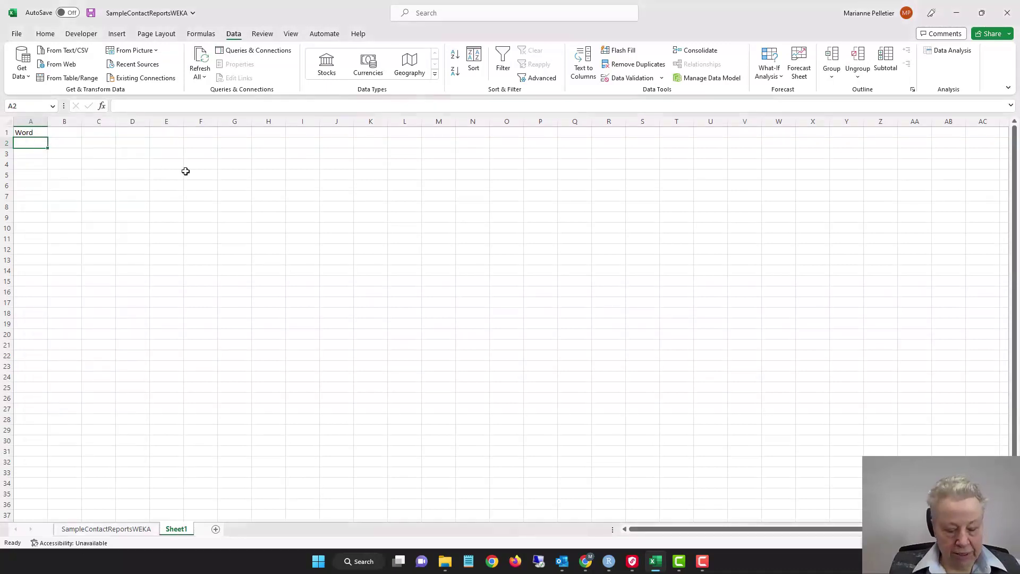
click(108, 528)
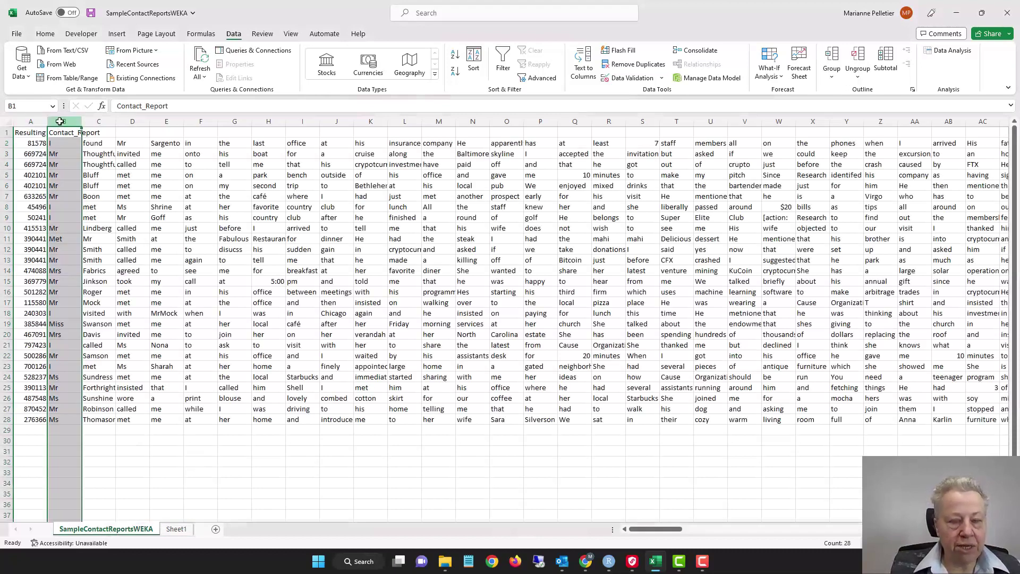
key(ctrl+c)
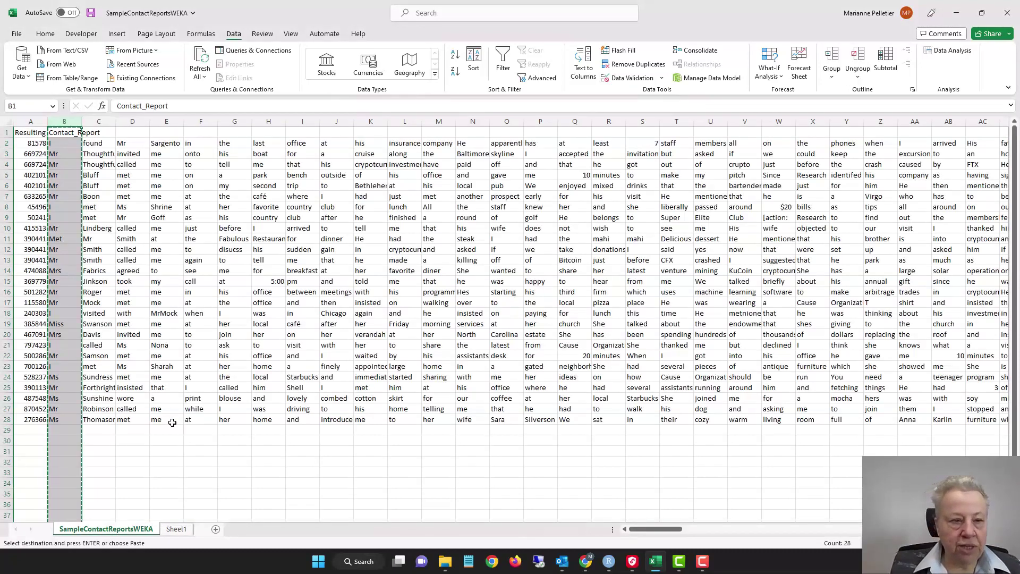
click(176, 528)
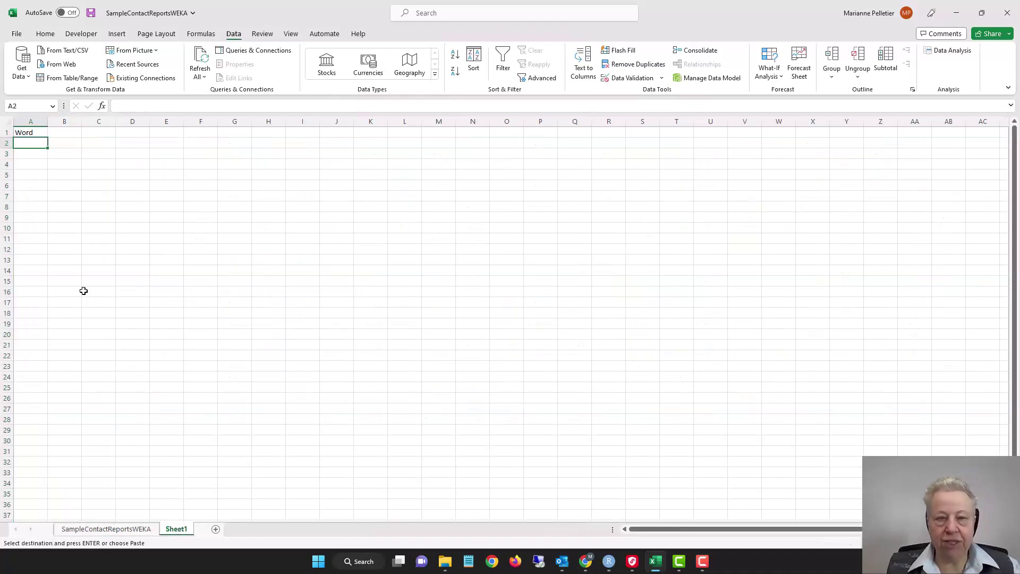
key(ctrl+v)
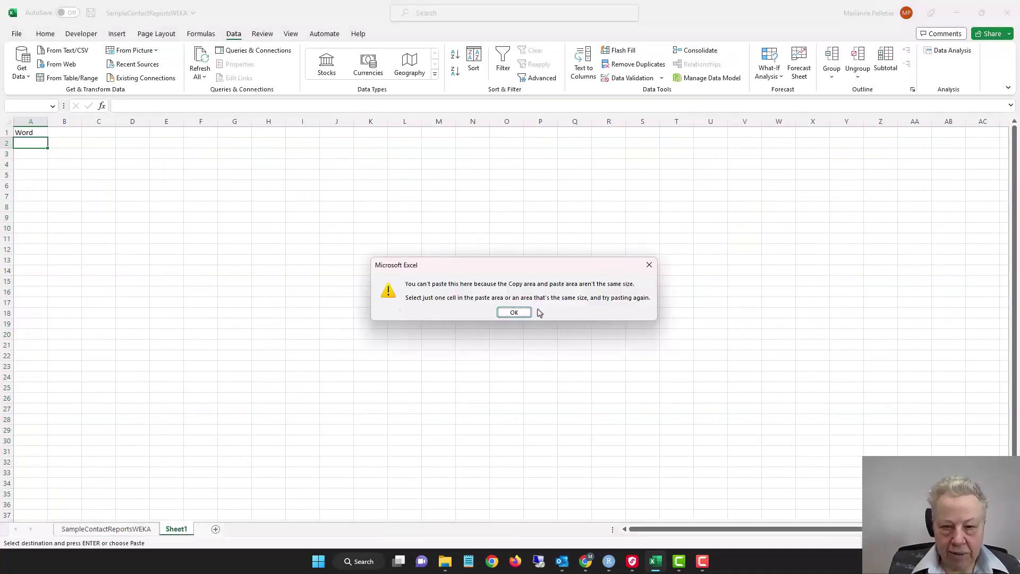
click(514, 313)
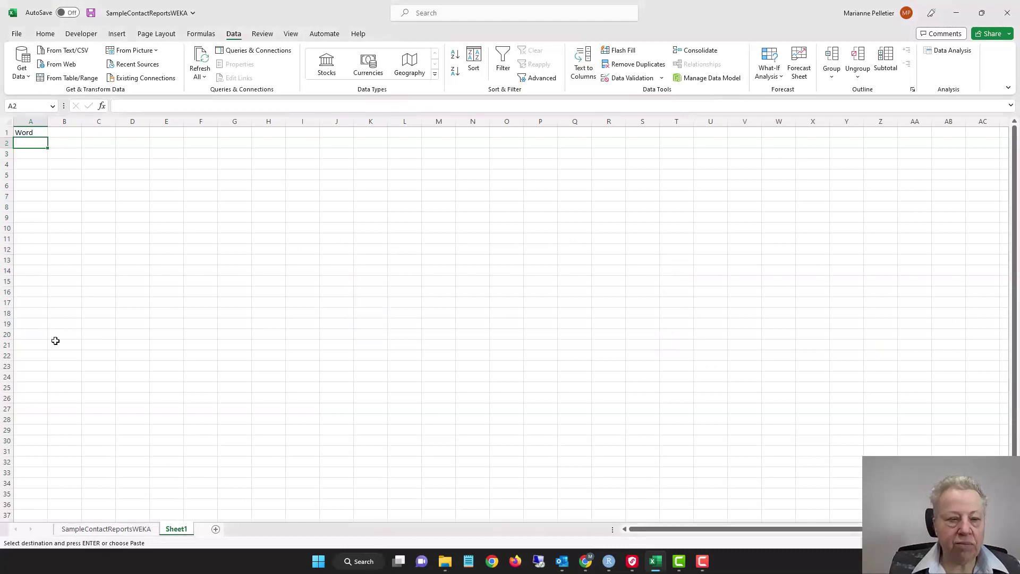
Copy the range B2:B28 from the SampleContactReportsWEKA sheet and paste it under the Word heading in Sheet1, starting at A2.
click(106, 529)
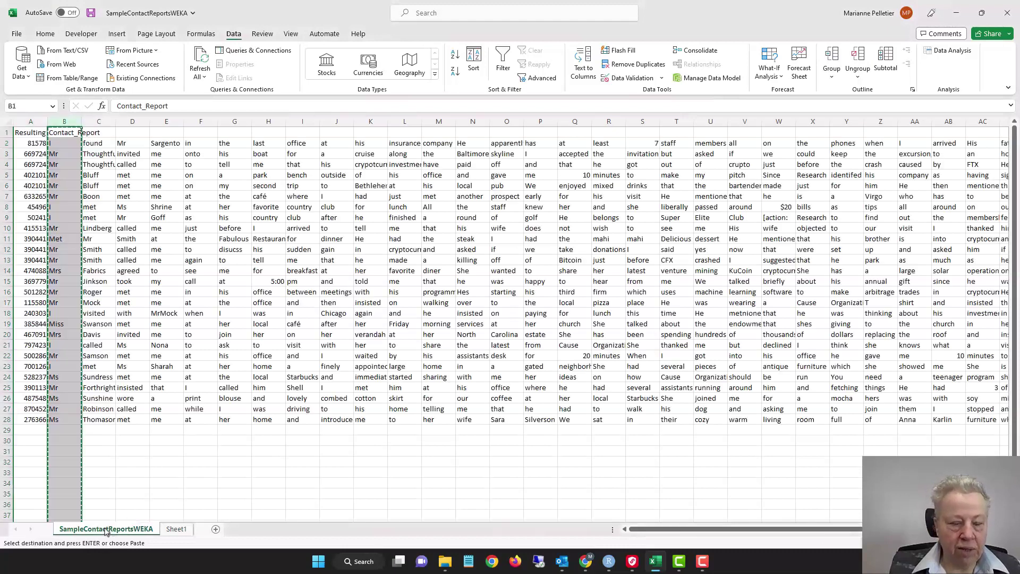
click(58, 141)
drag(58, 141, 64, 419)
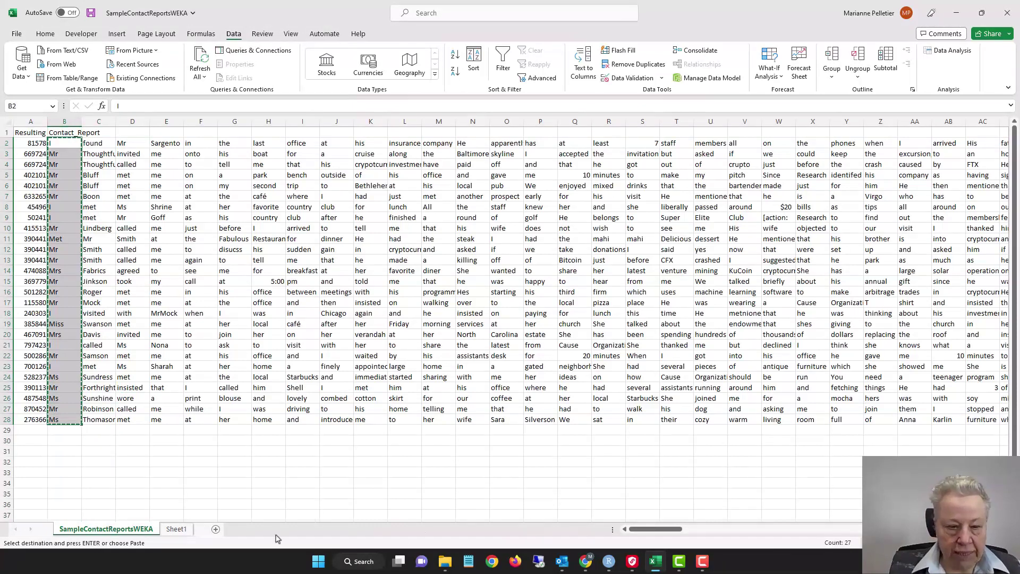
click(175, 529)
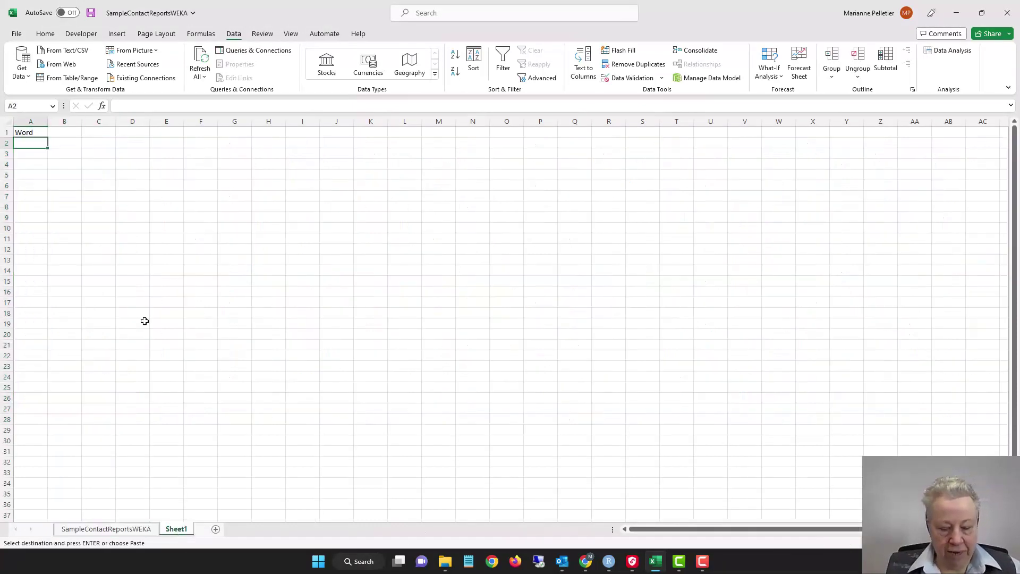
key(ctrl+v)
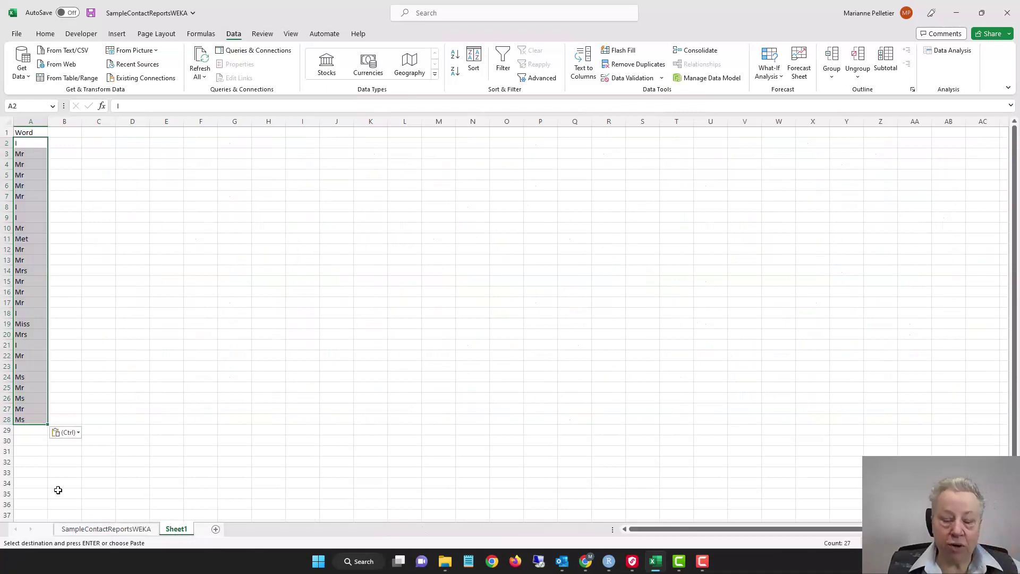
Return to the SampleContactReportsWEKA sheet and reselect the range B2:B28 from its last row upward.
click(118, 529)
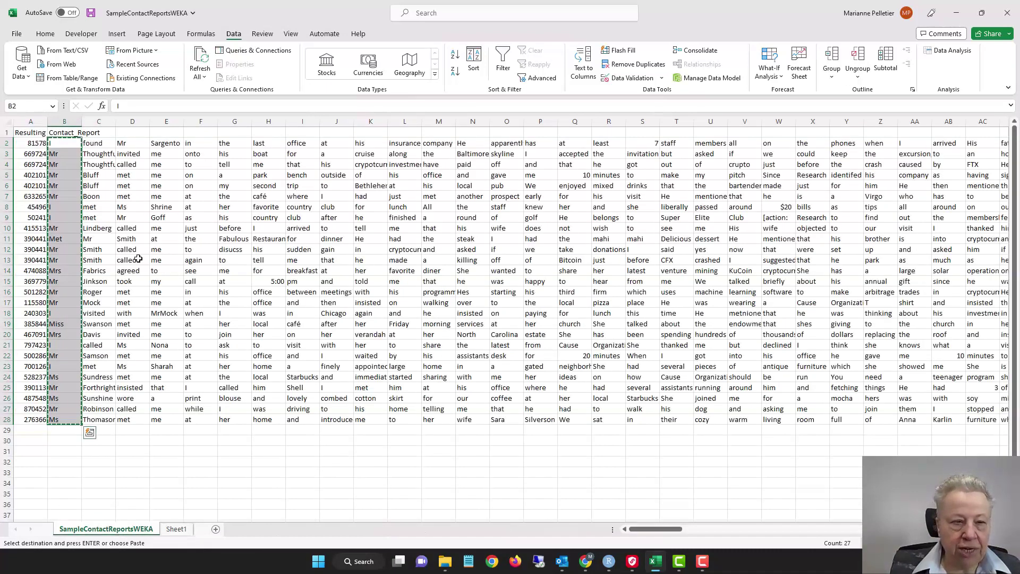
click(64, 141)
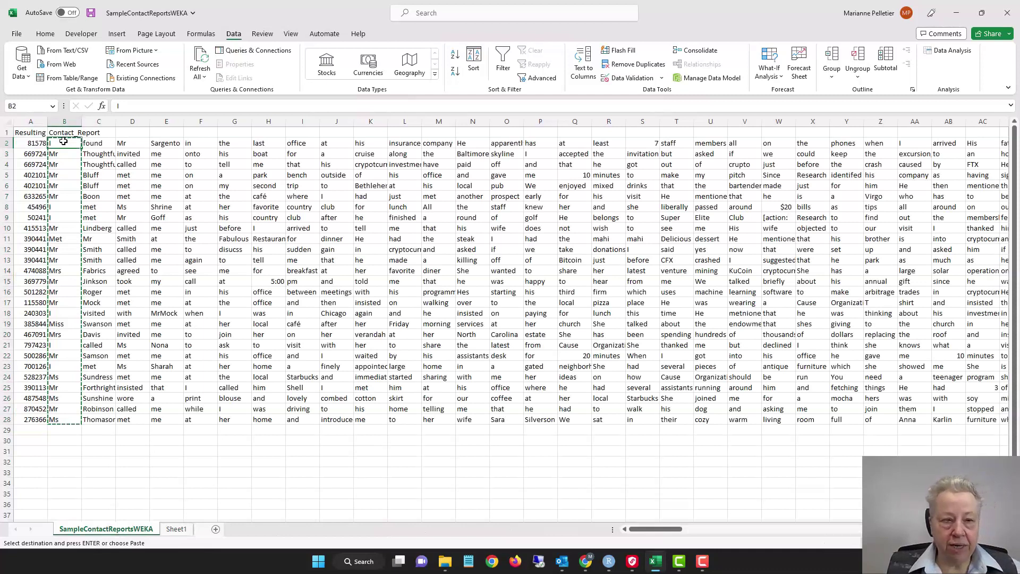
scroll(1011, 404, down, 1)
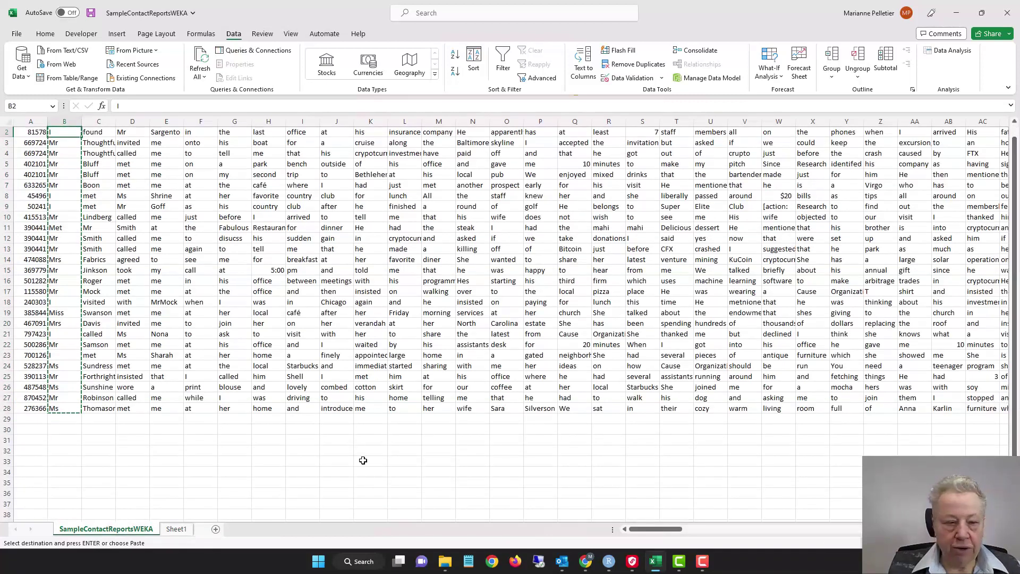
drag(63, 409, 60, 24)
key(ctrl+v)
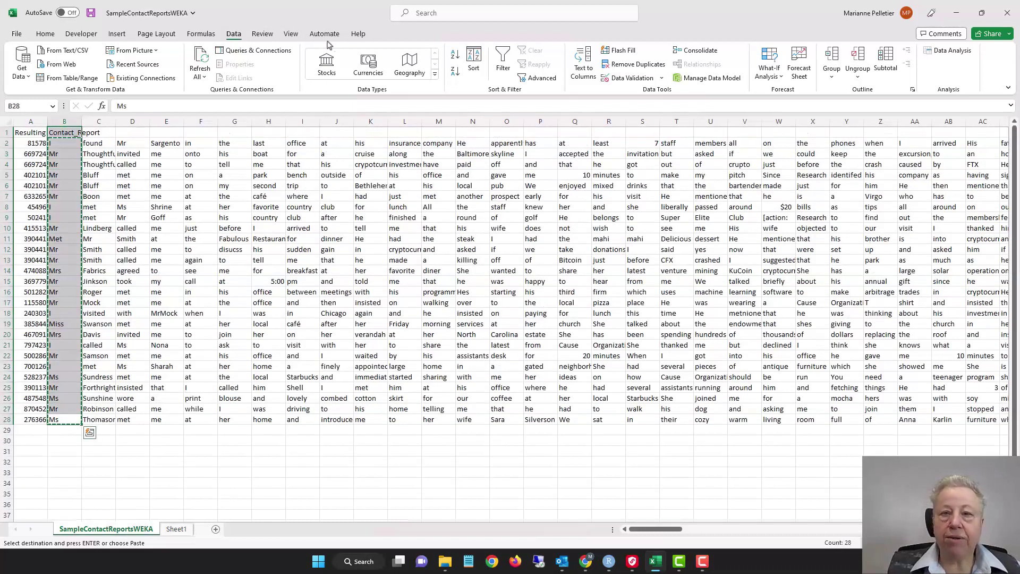
click(52, 420)
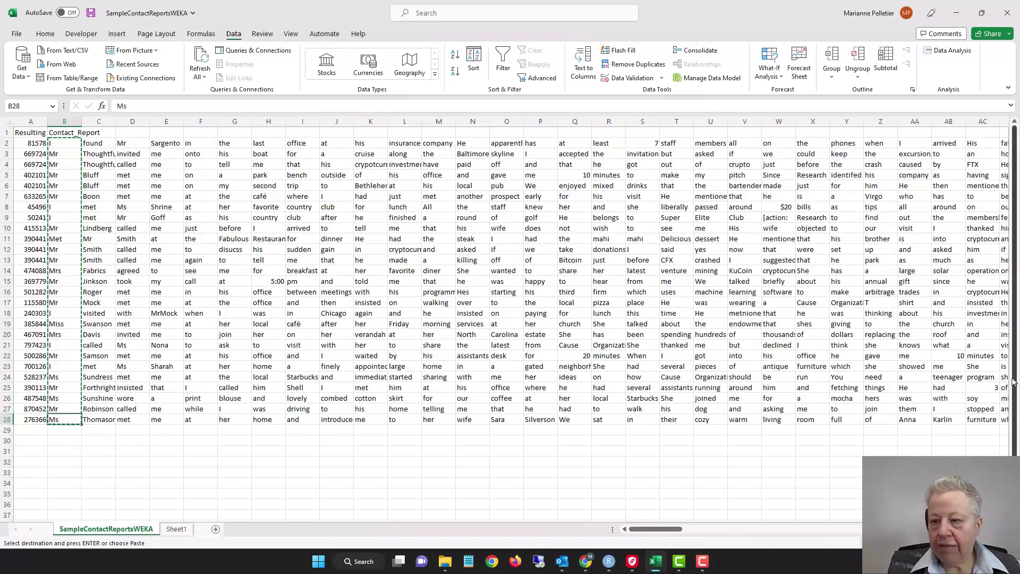
shift+click(61, 147)
key(ctrl+v)
Copy the range C2:C28 and append it to the word list in Sheet1, starting at A29.
drag(91, 144, 90, 186)
drag(89, 323, 91, 414)
key(ctrl+v)
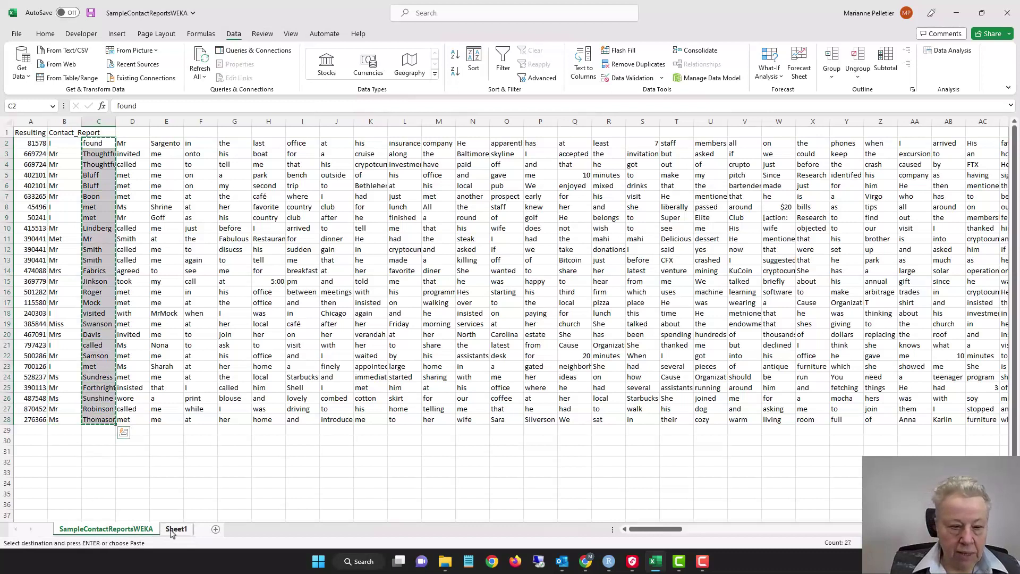
click(176, 529)
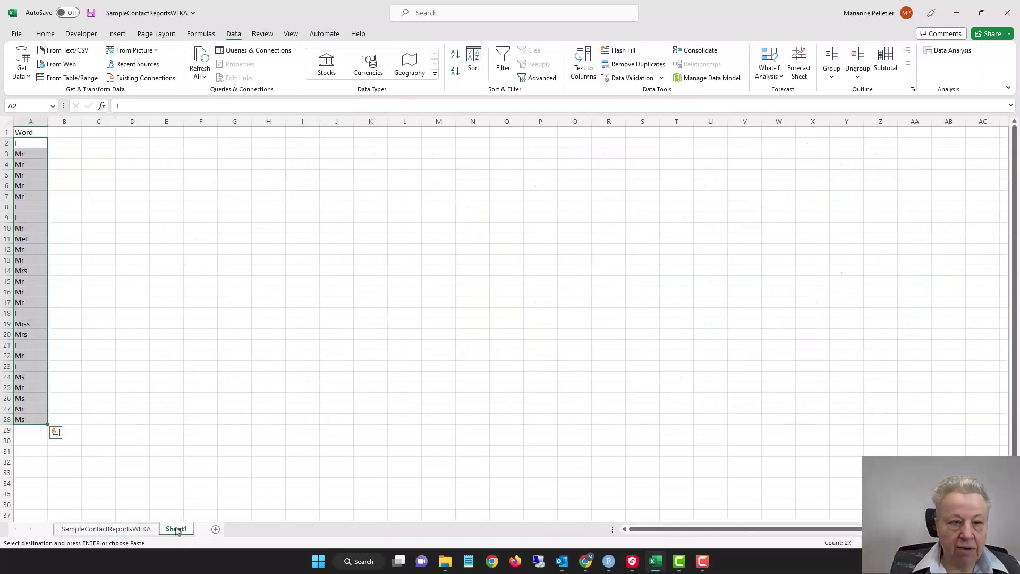
click(24, 430)
key(ctrl+v)
Copy the range D2:D28 from the SampleContactReportsWEKA sheet and append it to the word list in Sheet1, starting at A56.
scroll(106, 385, down, 10)
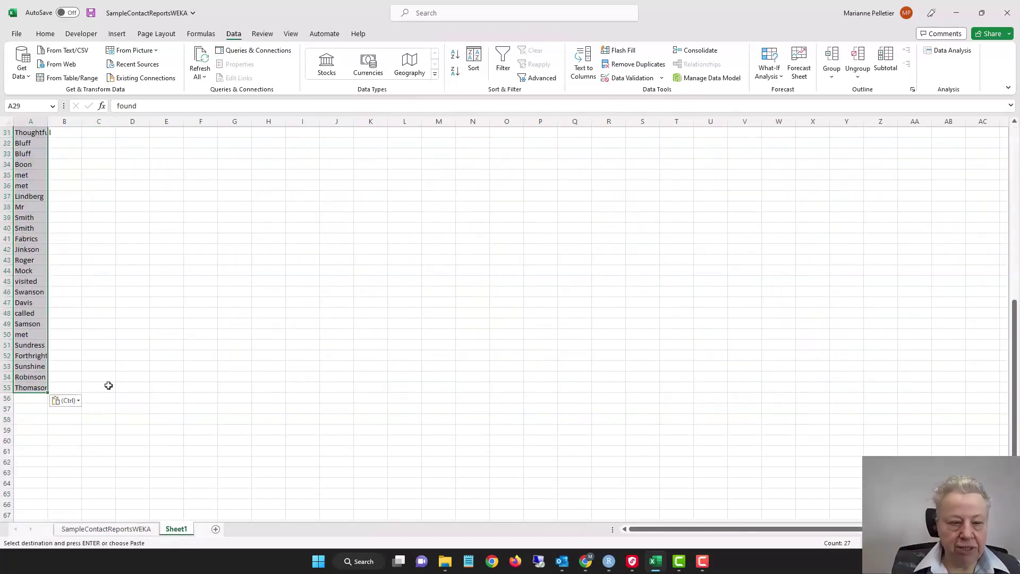
click(22, 397)
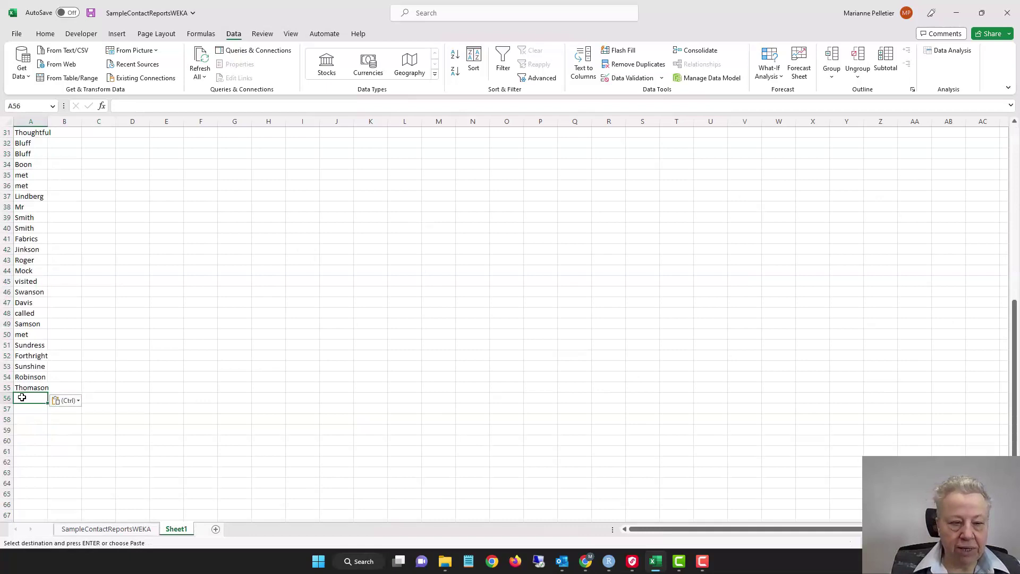
click(109, 528)
drag(129, 143, 137, 419)
key(ctrl+c)
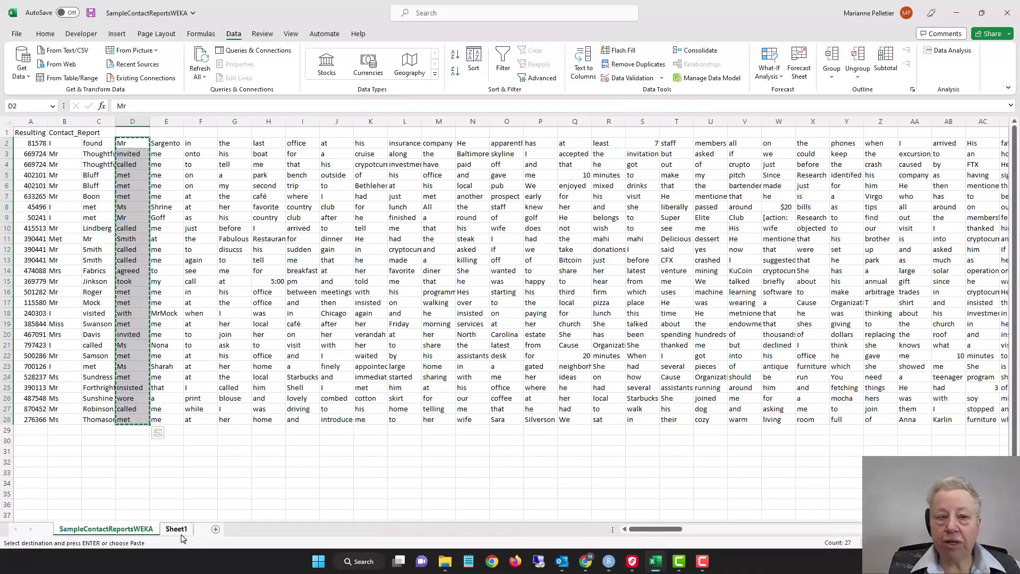
click(179, 530)
key(ctrl+v)
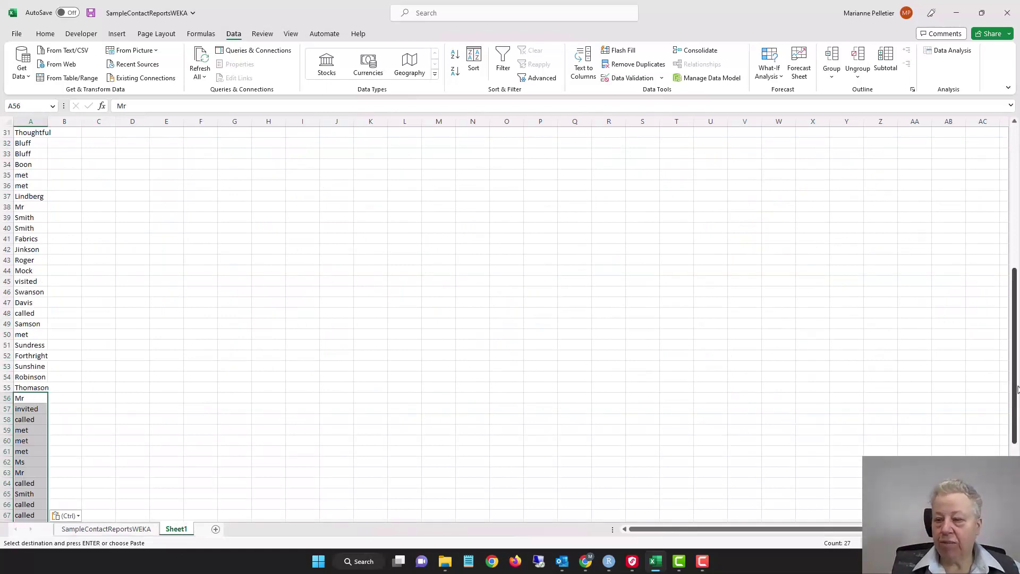
Select A83, the first empty cell below the word list in Sheet1, and return to the SampleContactReportsWEKA sheet.
drag(1015, 391, 1014, 313)
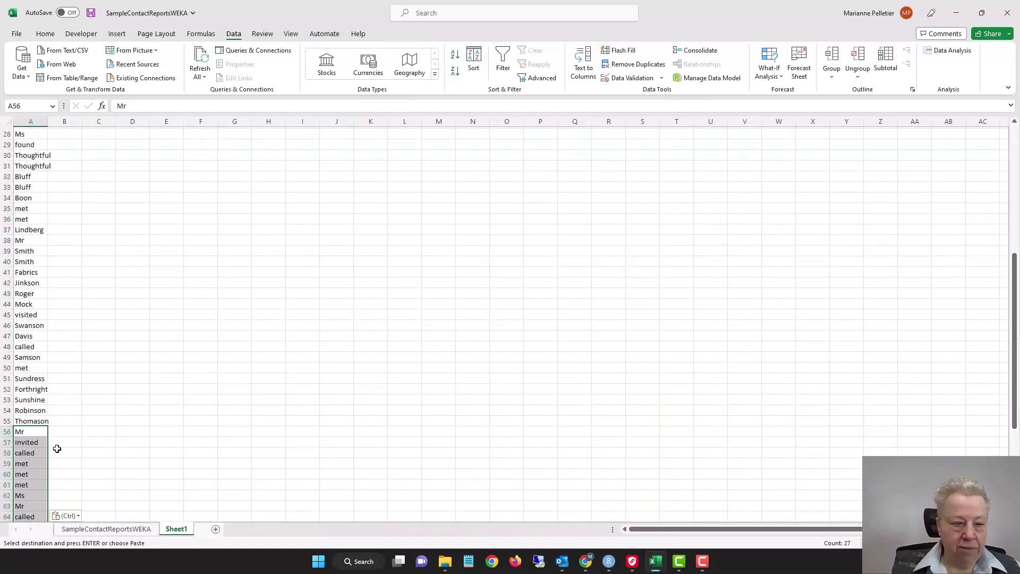
click(33, 451)
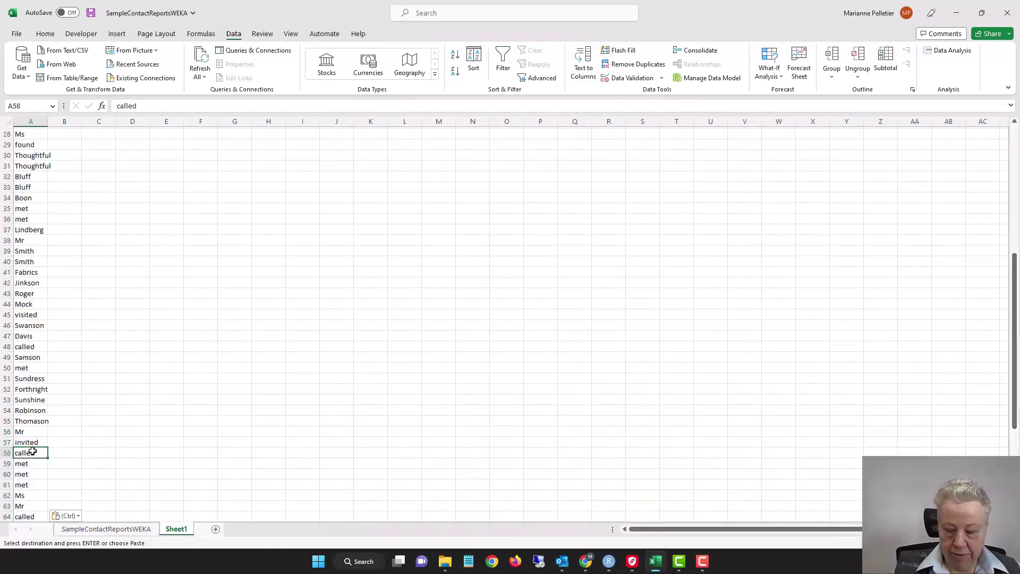
key(ctrl+Down)
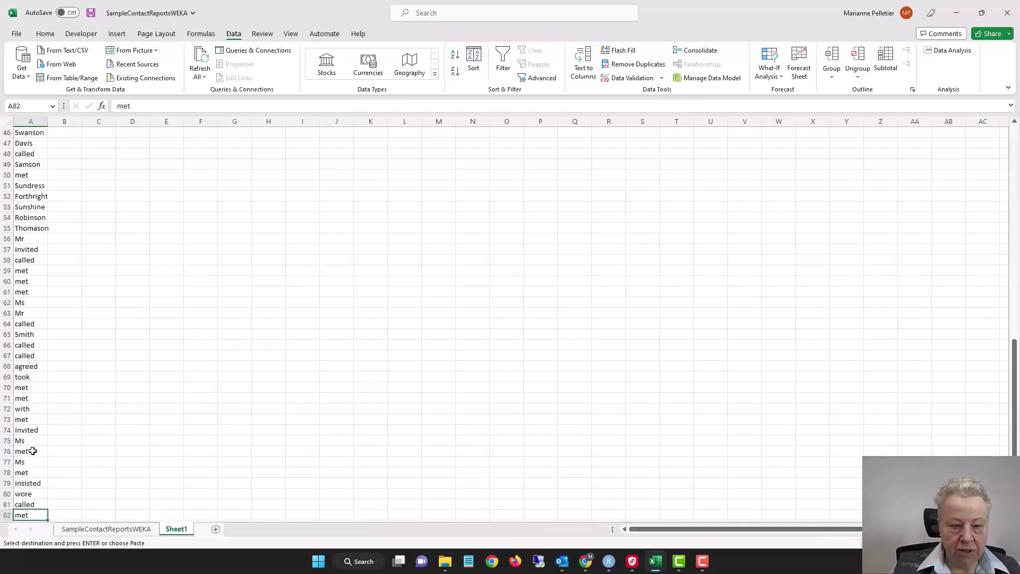
scroll(33, 453, down, 1)
click(26, 494)
click(111, 529)
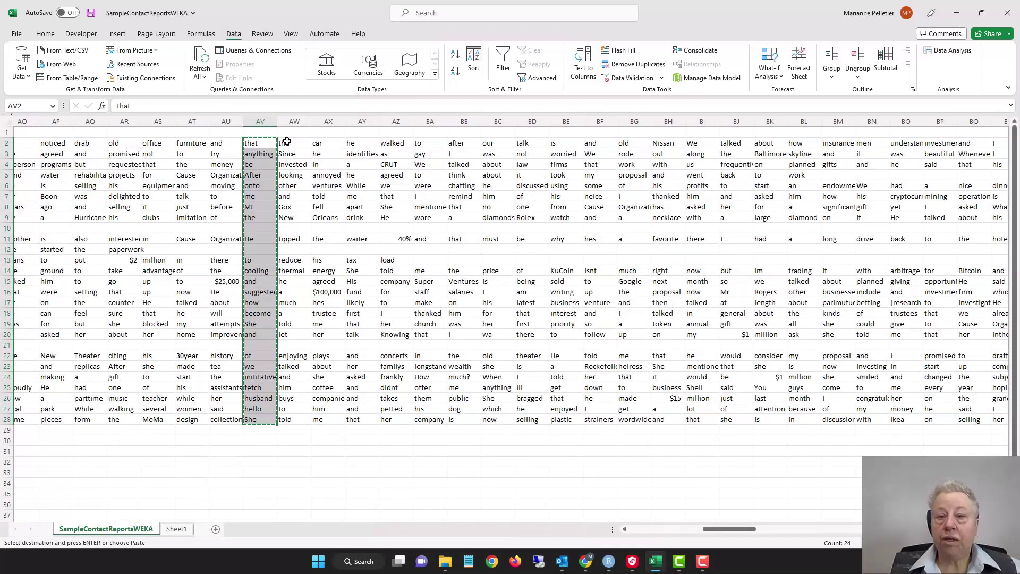
Enter the headers Field1 in AW1 and Field2 in AX1, and fill the numbered series across row 1 over the remaining word columns.
click(293, 141)
drag(293, 141, 287, 423)
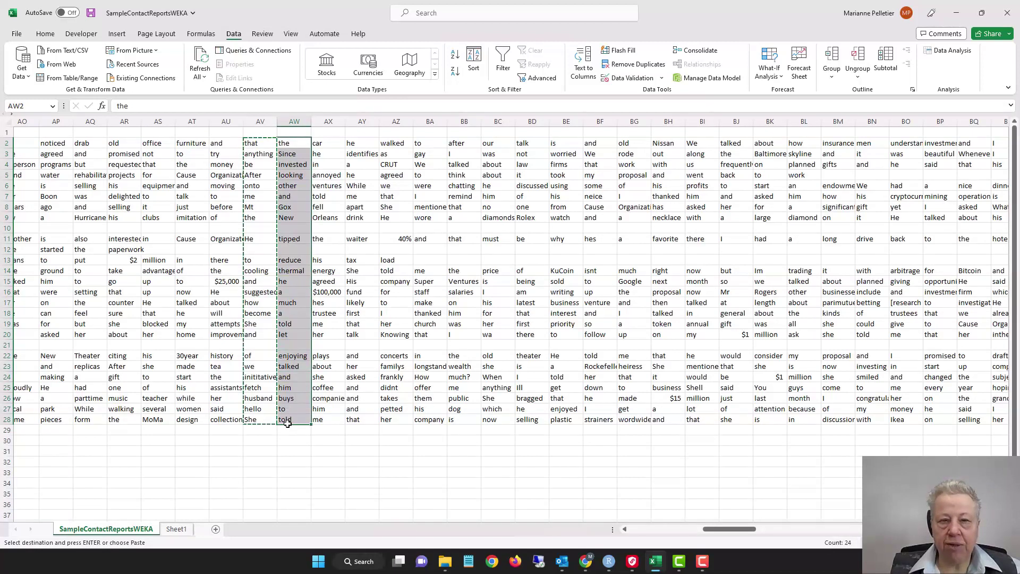
click(298, 130)
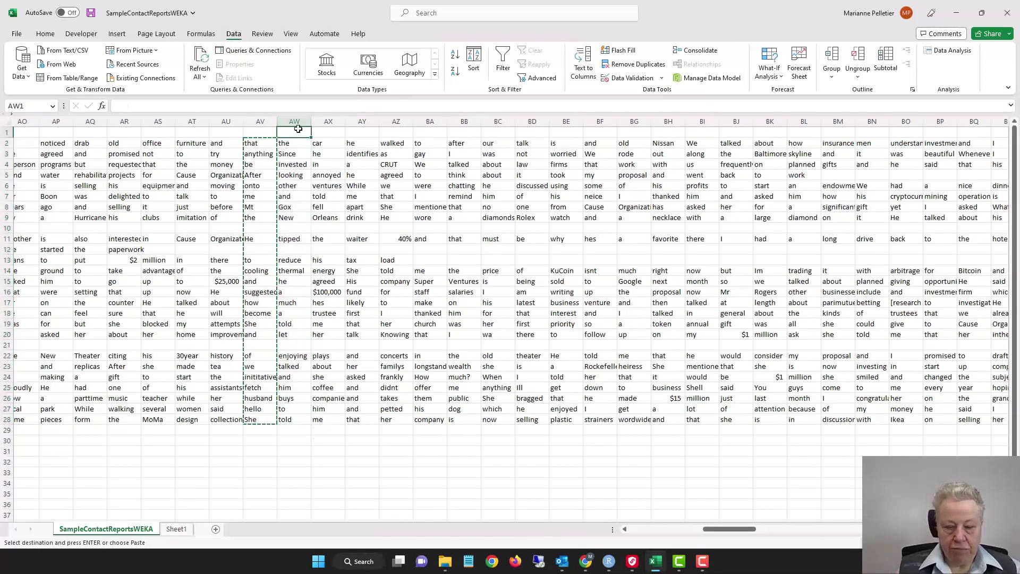
text(Field1)
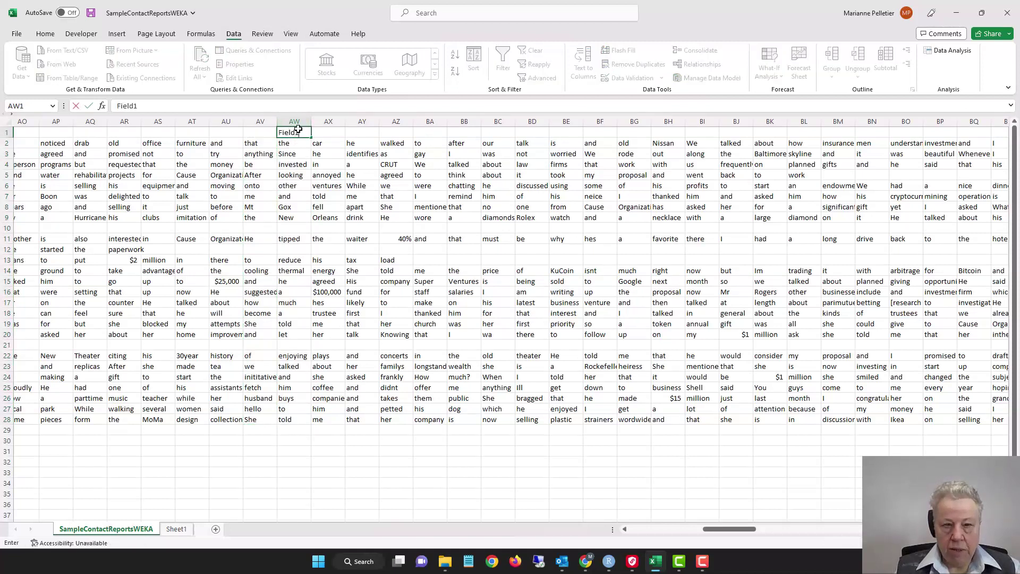
key(Tab)
text(Fi)
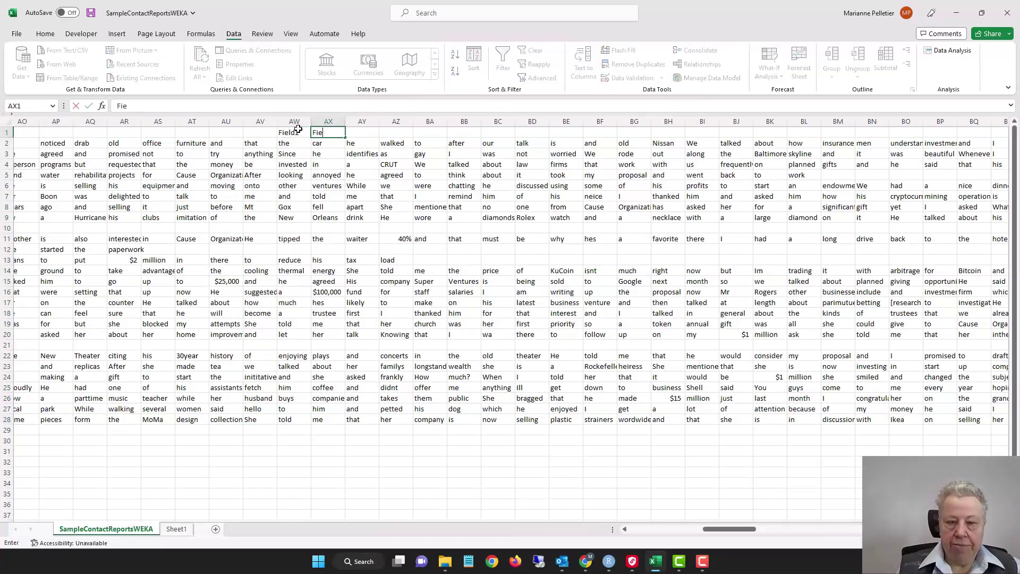
text(eld2)
key(Return)
mouse_move(298, 130)
mouse_down()
mouse_move(374, 139)
mouse_move(966, 129)
mouse_move(929, 156)
mouse_up()
drag(881, 529, 841, 540)
scroll(611, 318, left, 15)
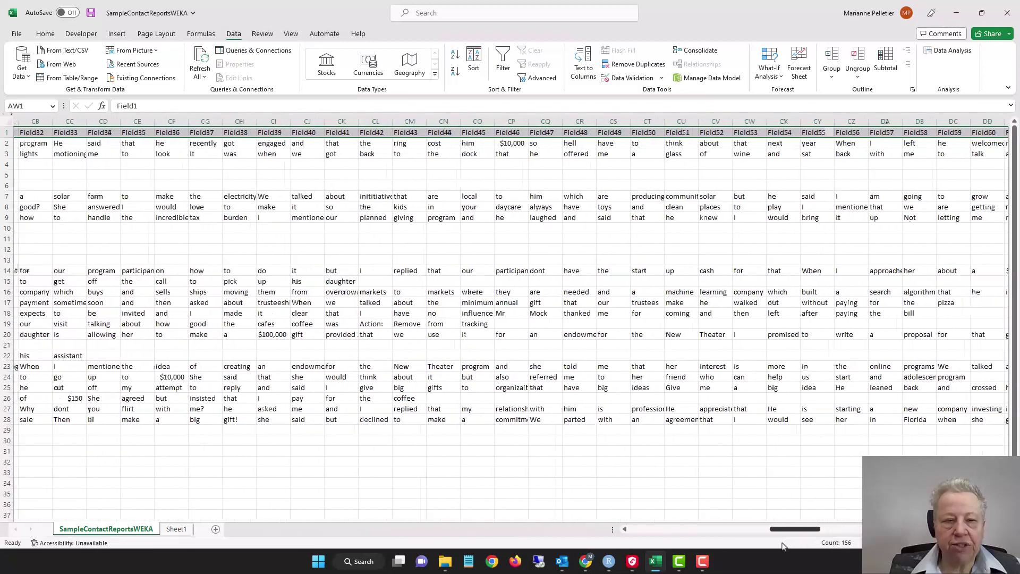
click(417, 131)
drag(418, 132, 449, 135)
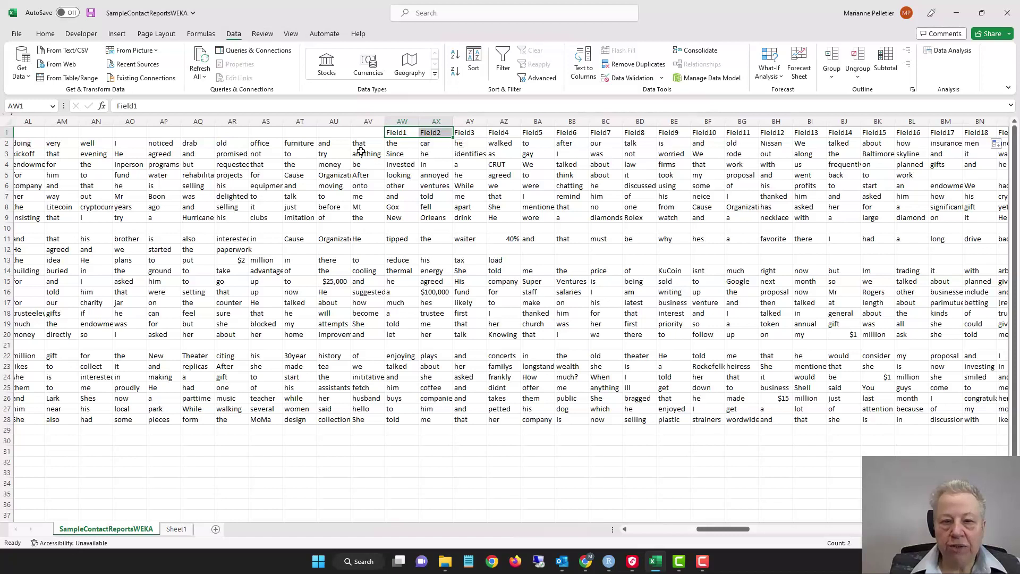
click(397, 134)
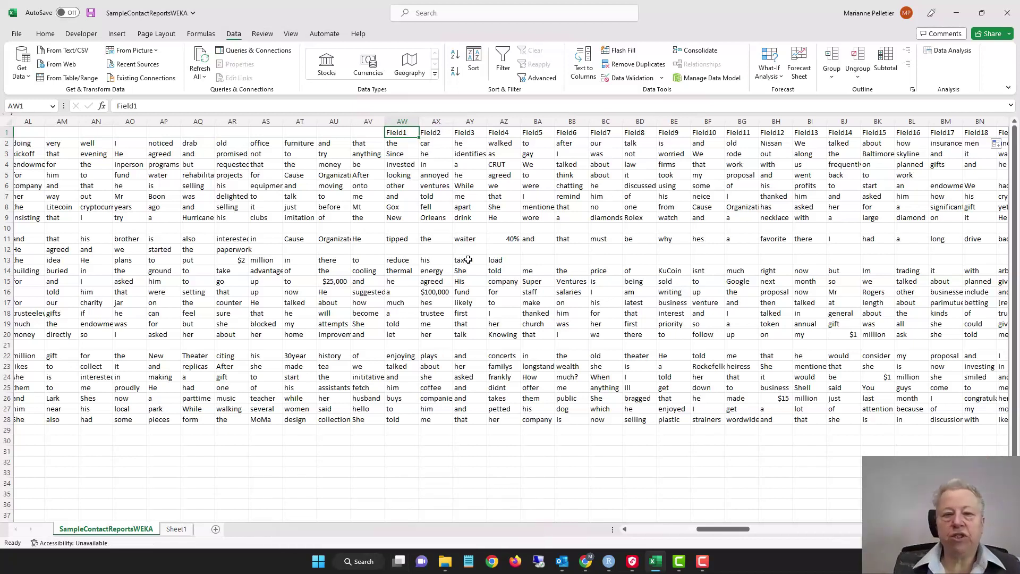
Sort the whole SampleContactReportsWEKA sheet by Field1 on cell values from A to Z, treating the first row as headers.
click(6, 122)
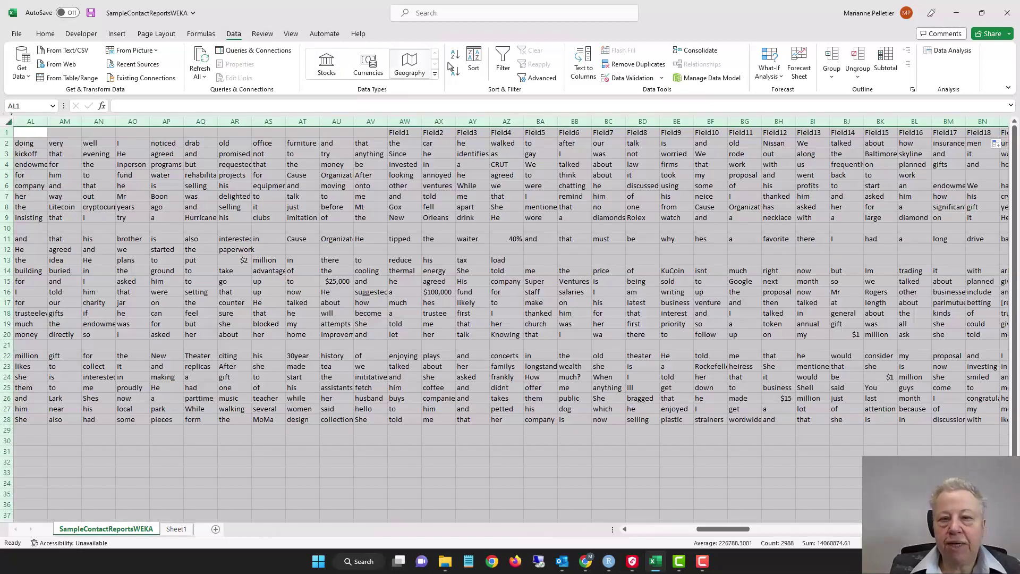
click(474, 61)
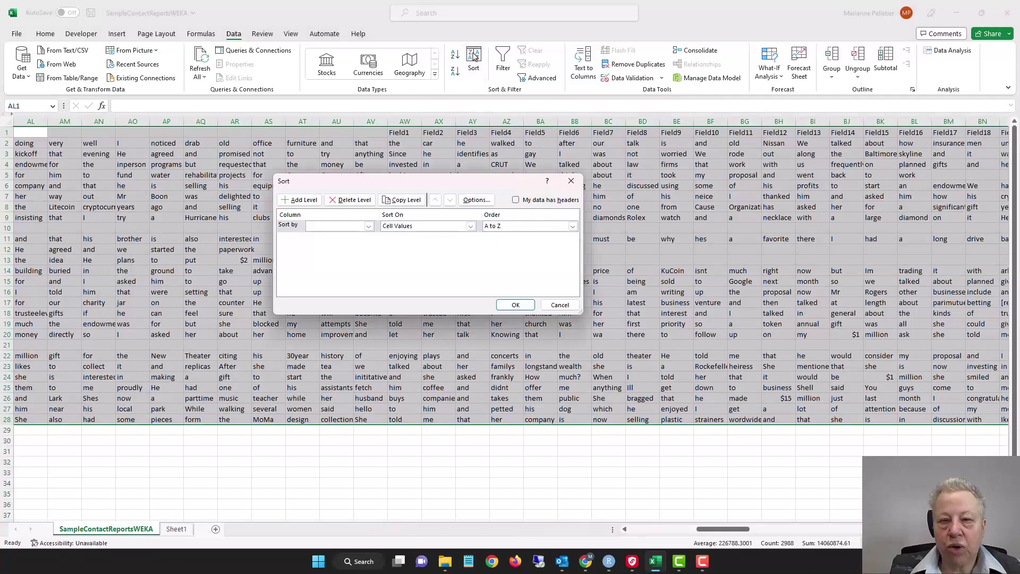
click(368, 226)
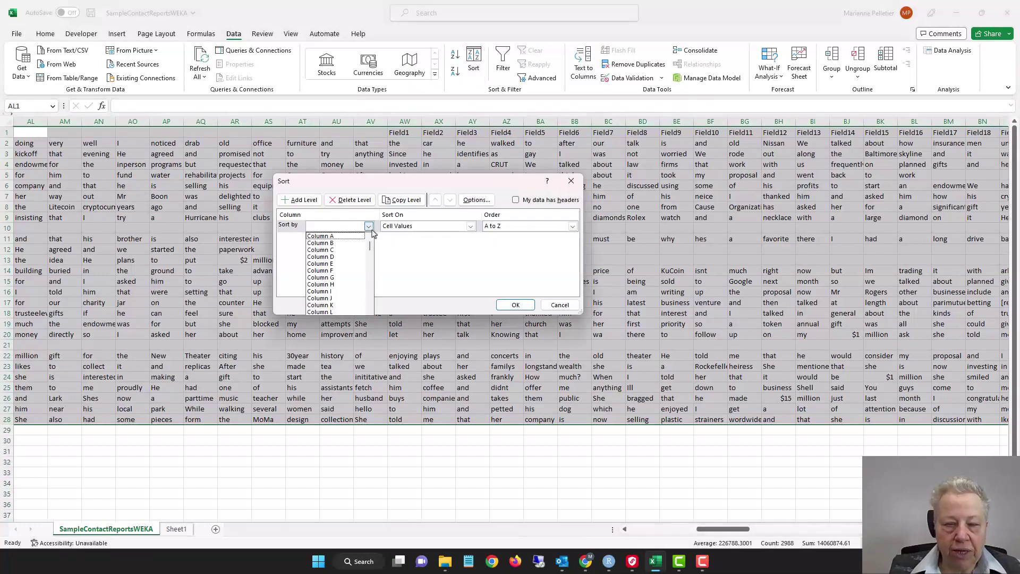
click(511, 209)
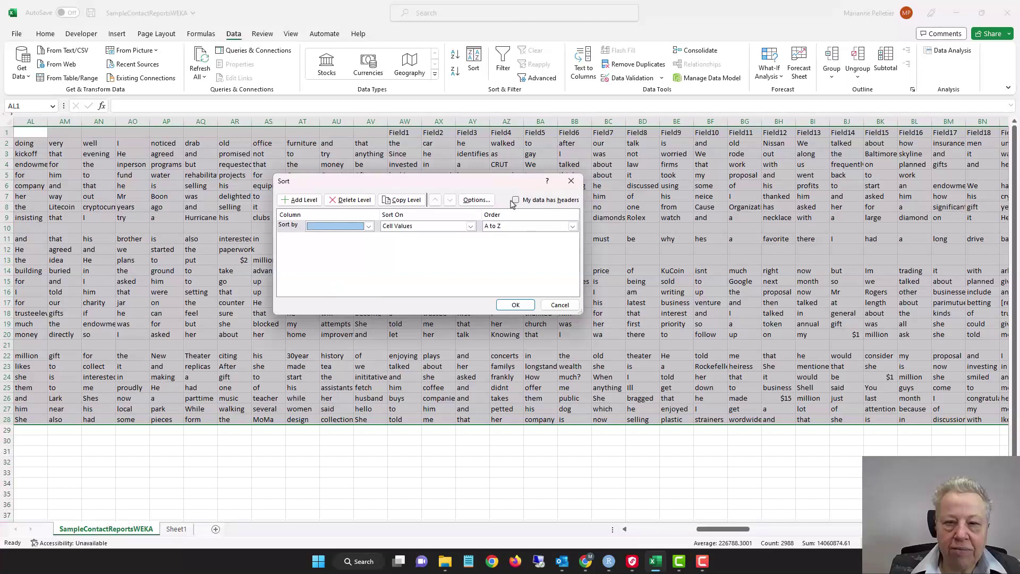
click(516, 202)
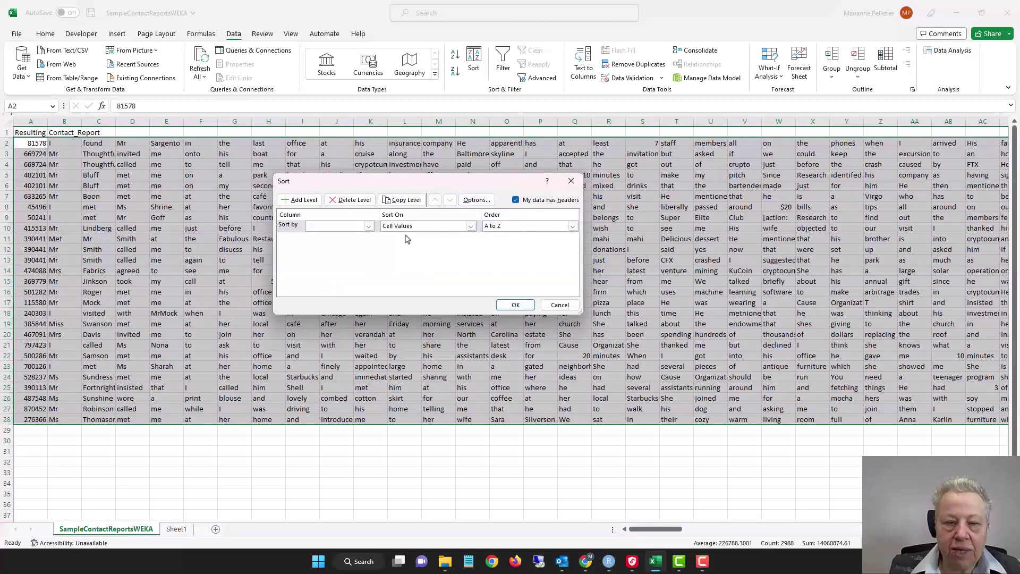
click(368, 227)
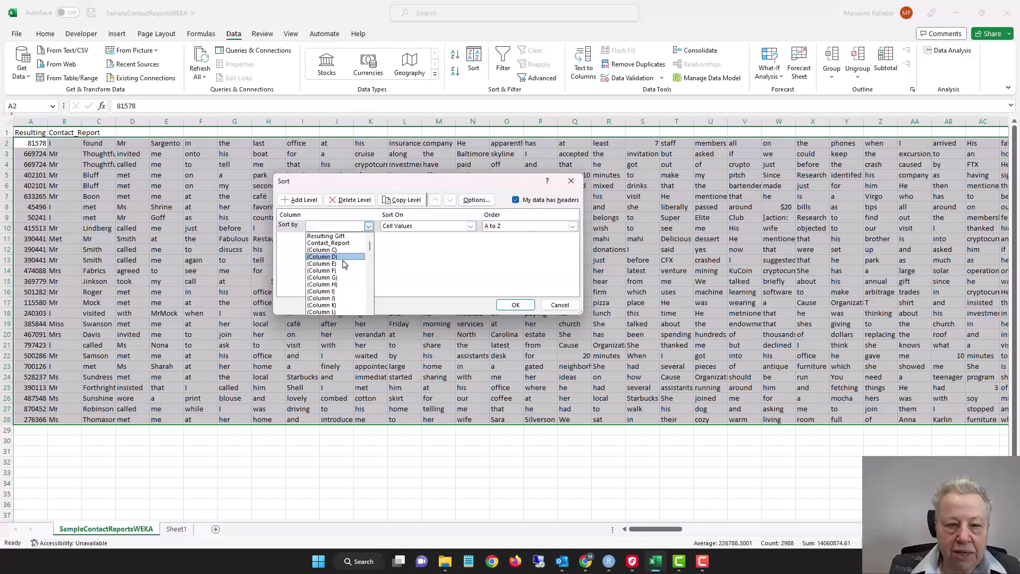
scroll(334, 298, down, 2)
scroll(334, 299, down, 12)
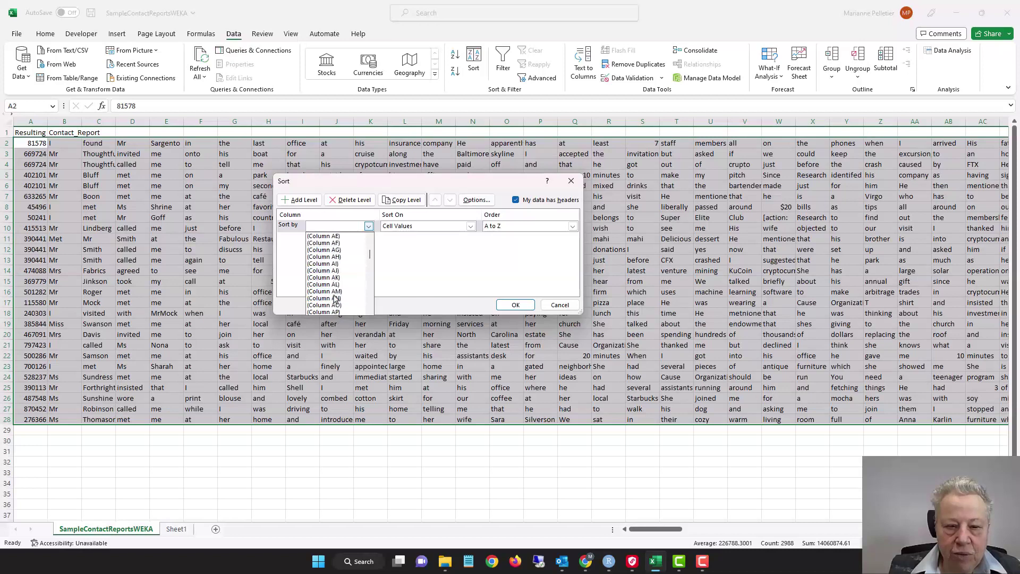
click(315, 278)
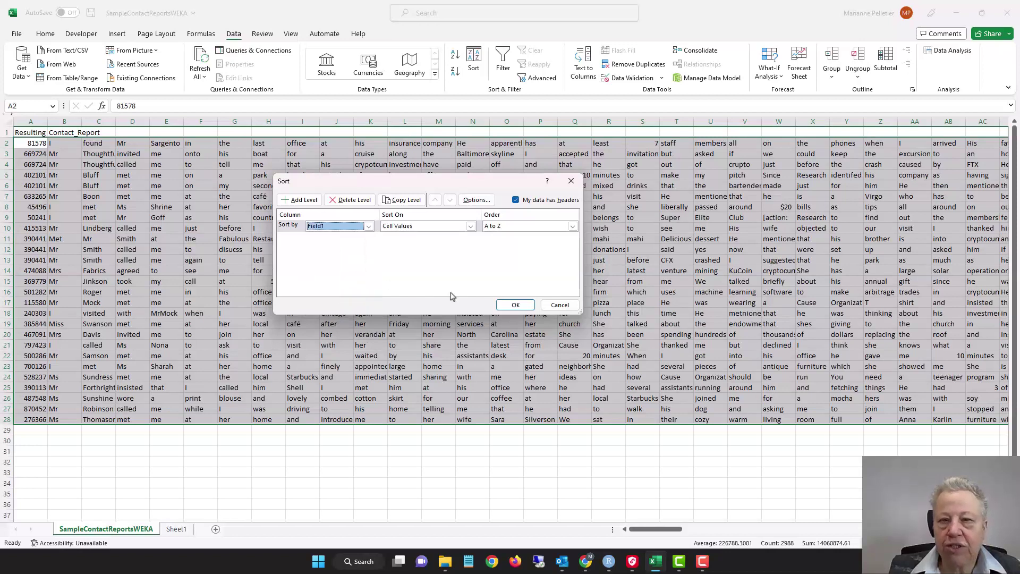
click(508, 307)
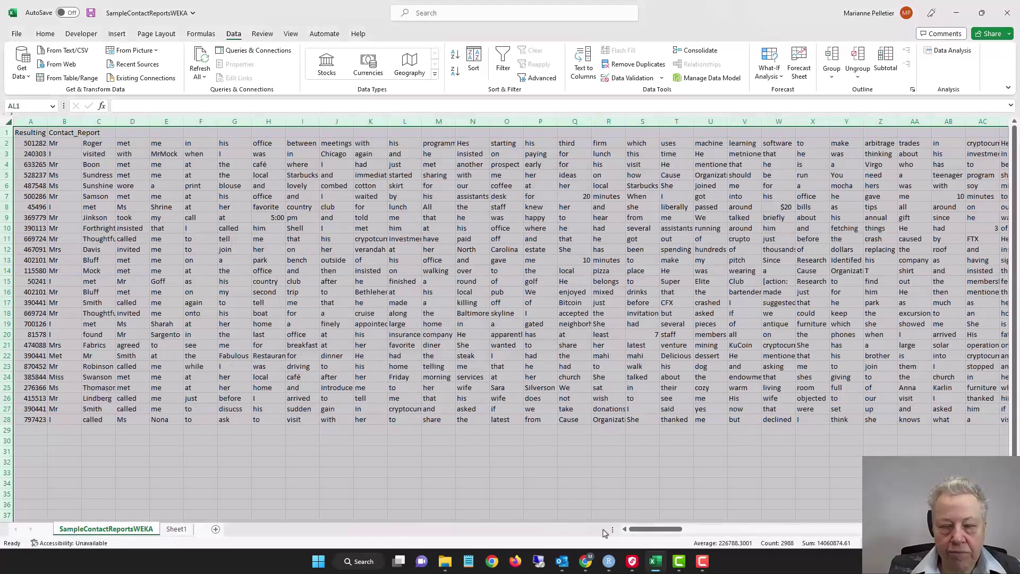
click(631, 451)
Copy the Field1 words in AW2:AW25 and append them to the word list in Sheet1, starting at A1298.
drag(643, 528, 713, 540)
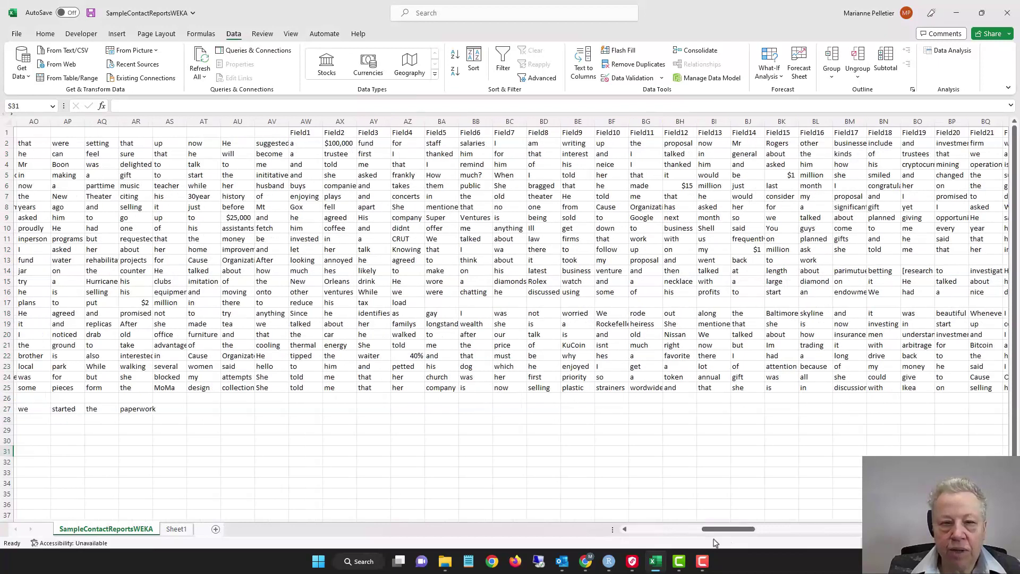
drag(300, 143, 300, 387)
key(ctrl+c)
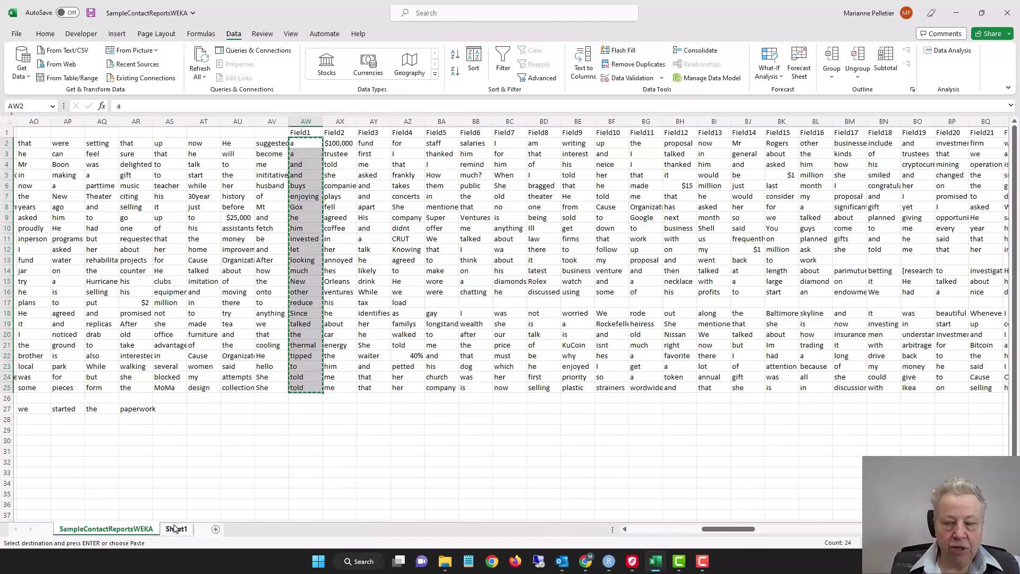
click(176, 529)
key(ctrl+v)
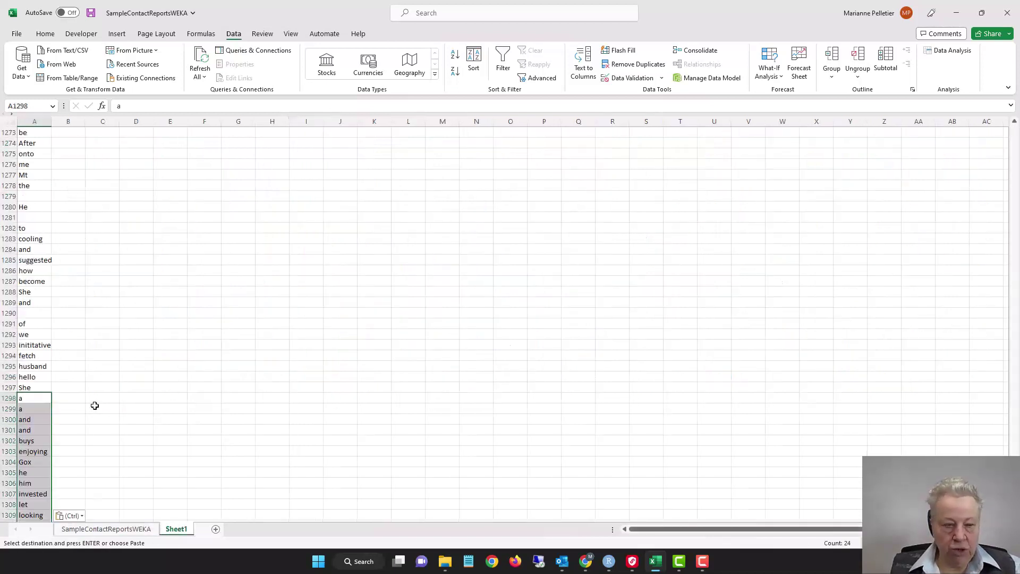
Copy the Field2 words in AX2:AX25 and append them to the word list in Sheet1, starting at A1322.
scroll(85, 409, down, 8)
click(33, 401)
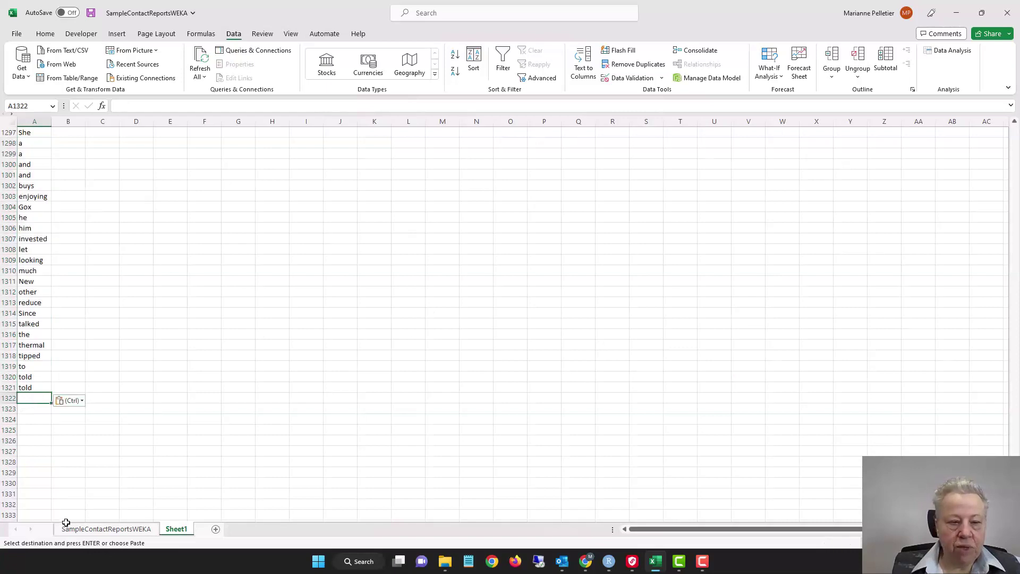
click(106, 528)
drag(340, 145, 331, 390)
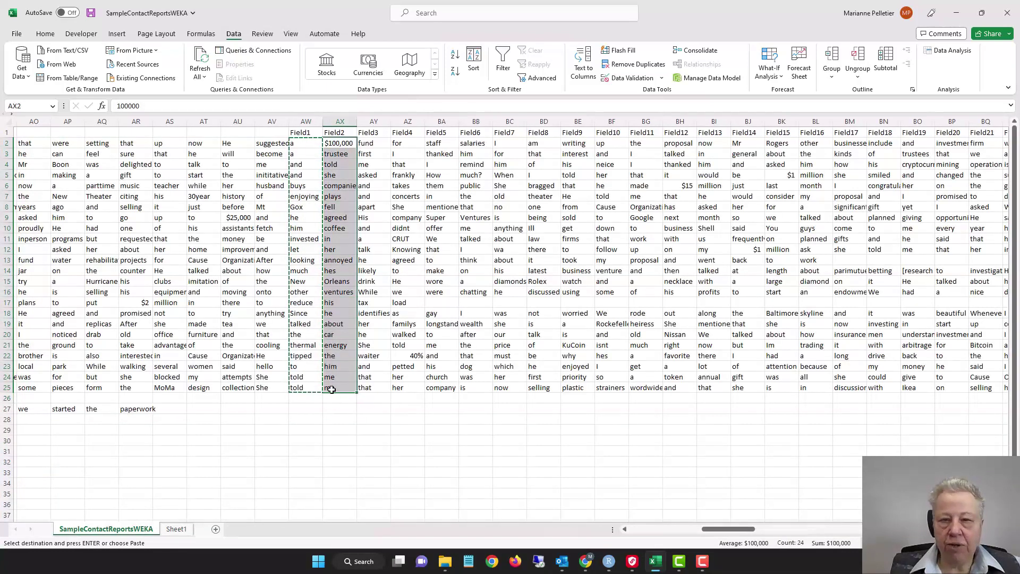
key(ctrl+c)
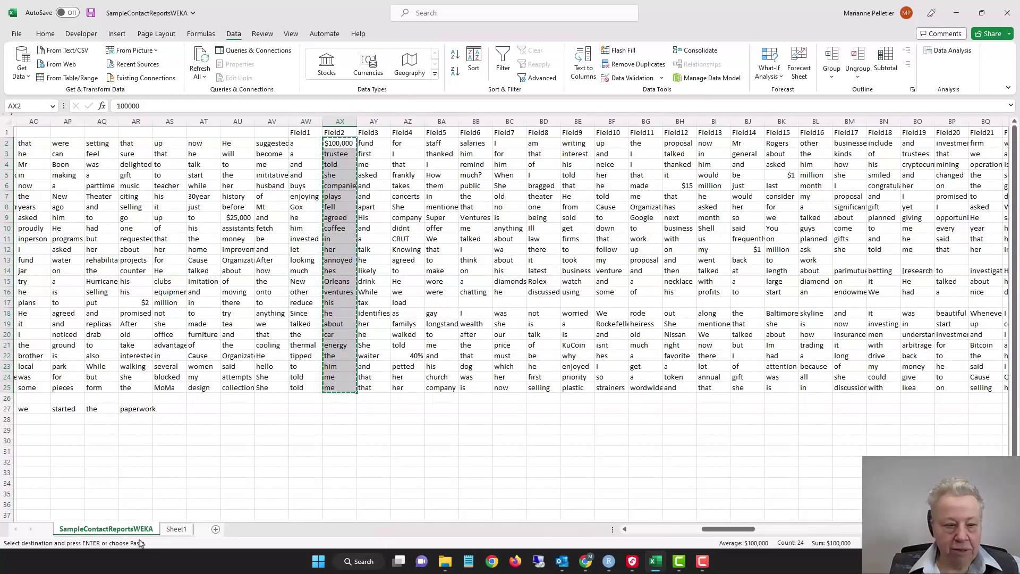
click(177, 529)
key(ctrl+v)
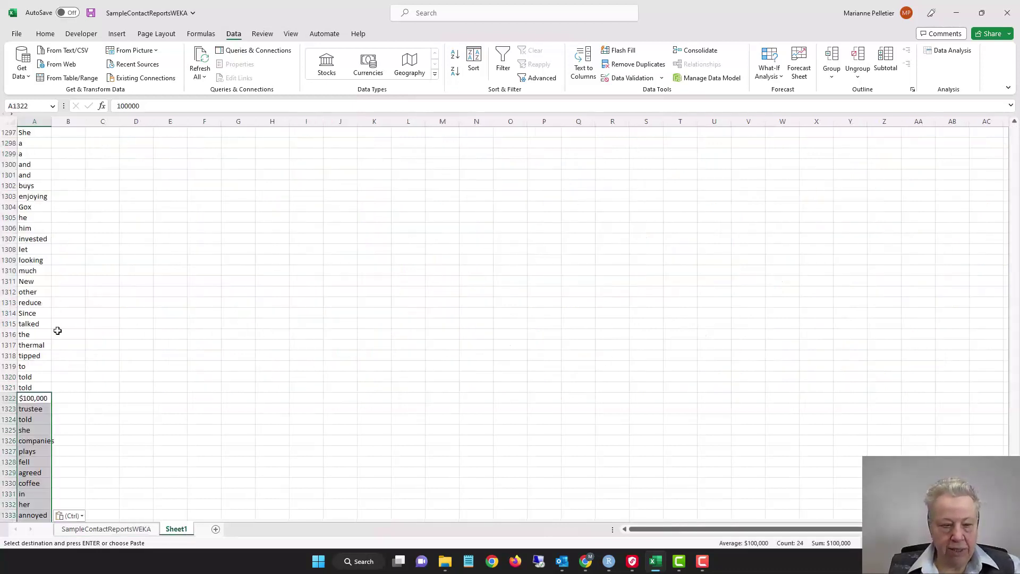
Copy the Field3 words in AY2:AY25 and append them to the word list in Sheet1, starting at A1346.
scroll(48, 324, down, 7)
click(31, 433)
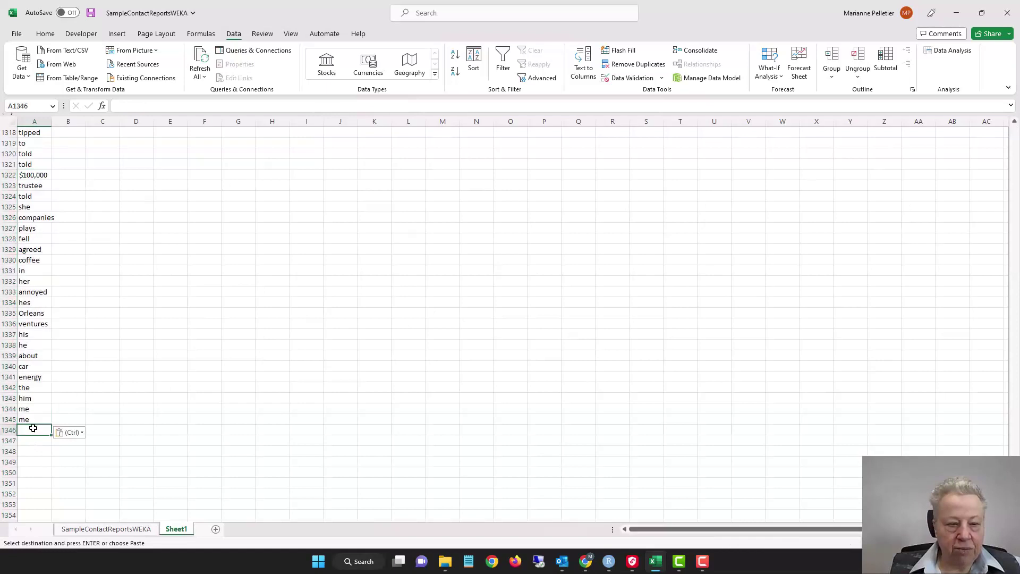
click(81, 529)
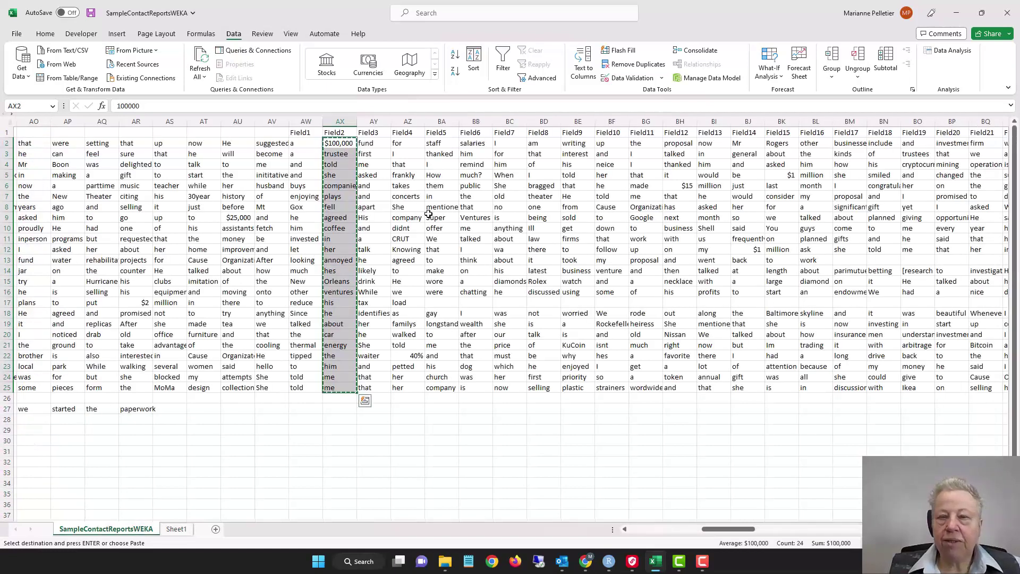
drag(376, 143, 375, 390)
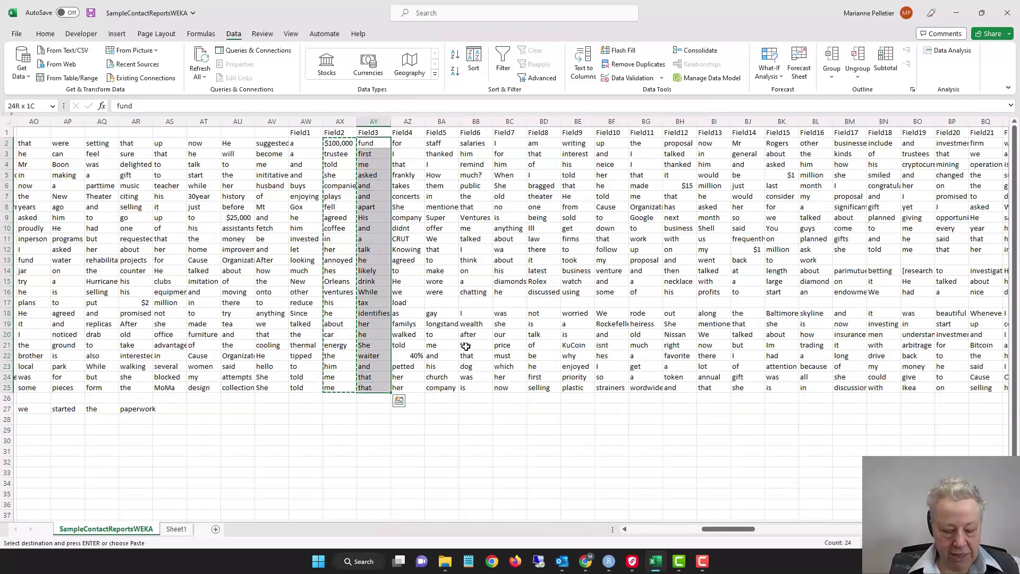
key(ctrl+c)
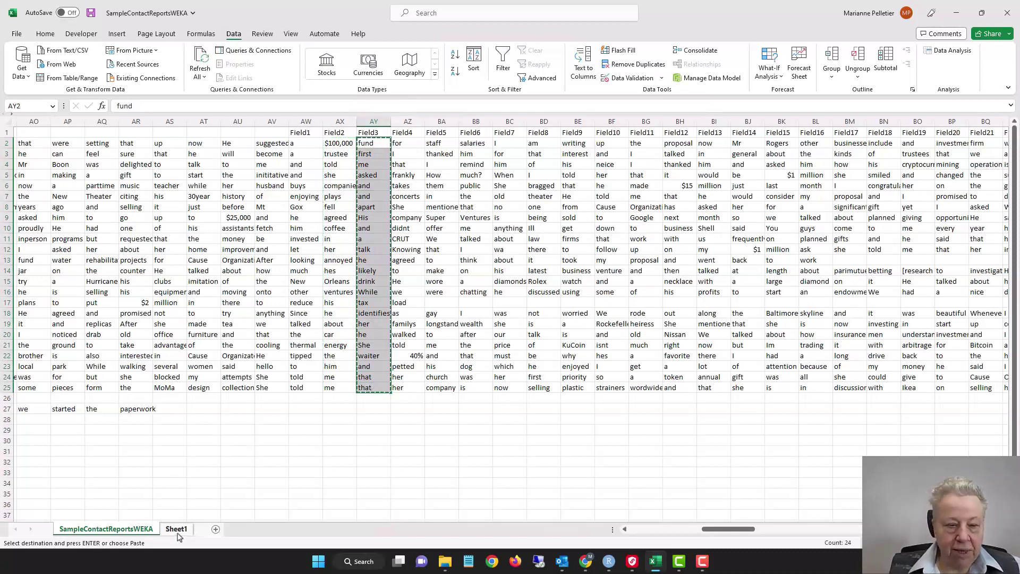
click(176, 530)
key(ctrl+v)
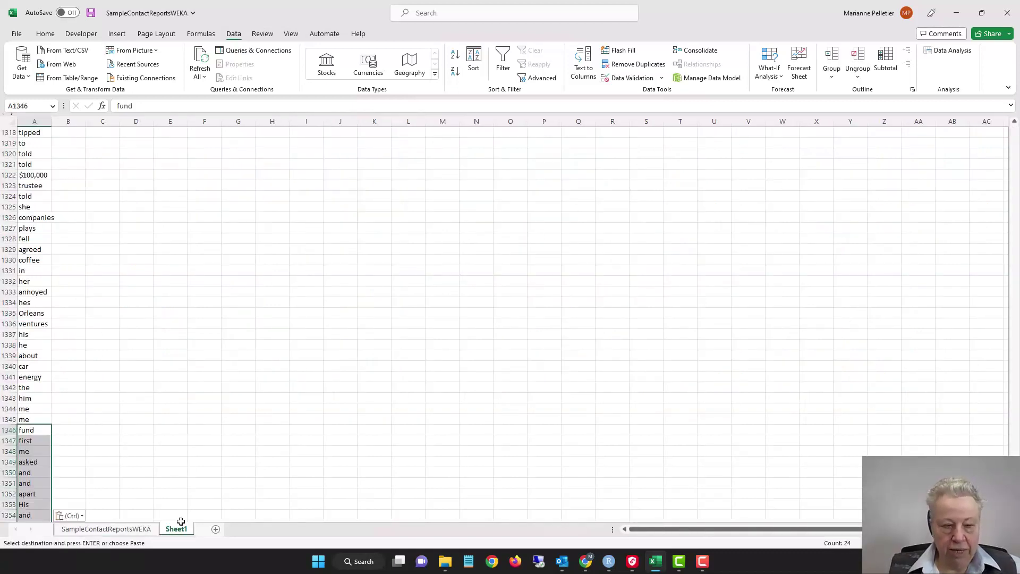
click(125, 533)
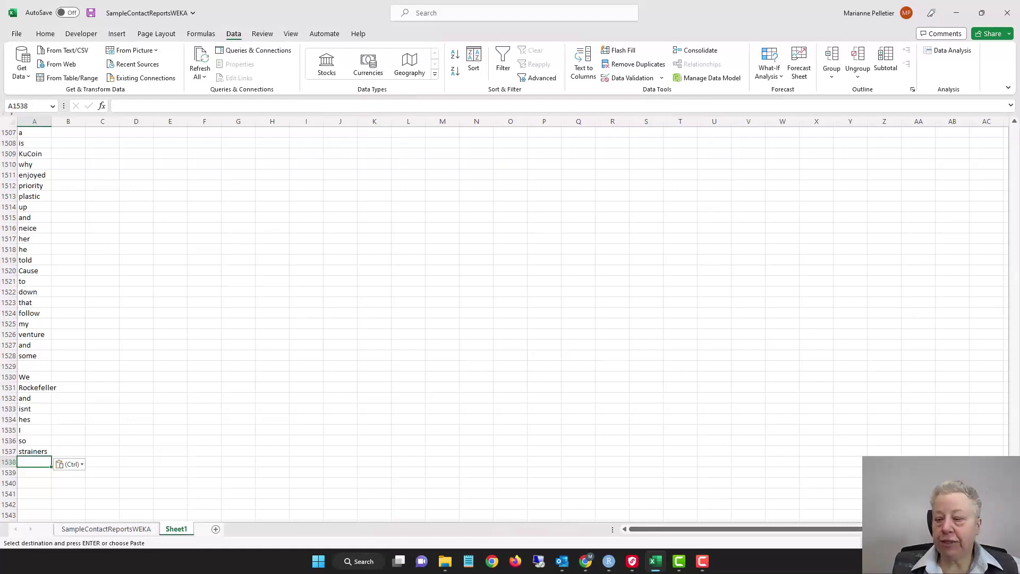
Sort column A of Sheet1 by Word on cell values from A to Z, treating the first row as a header.
drag(1013, 478, 1013, 130)
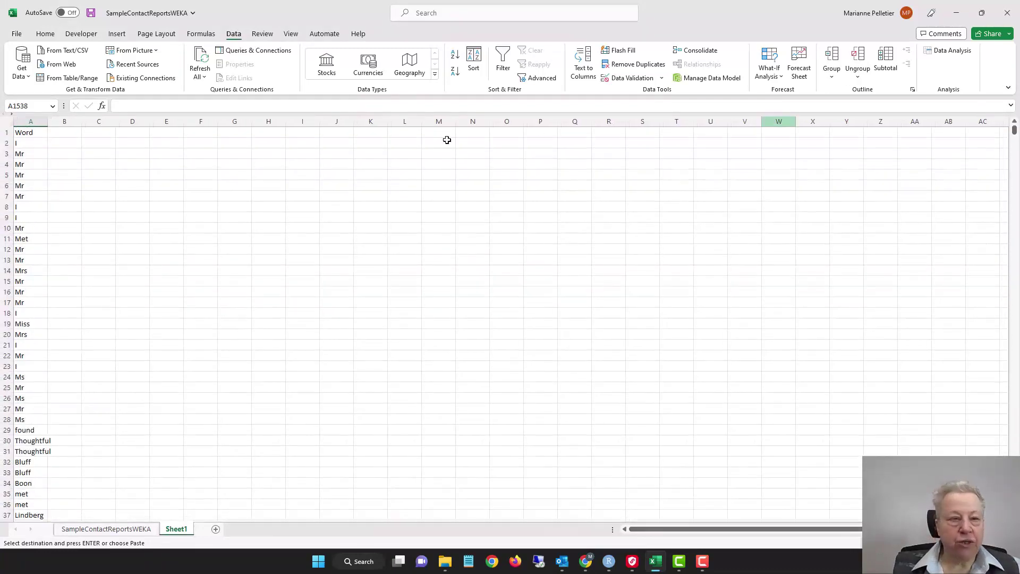
click(31, 121)
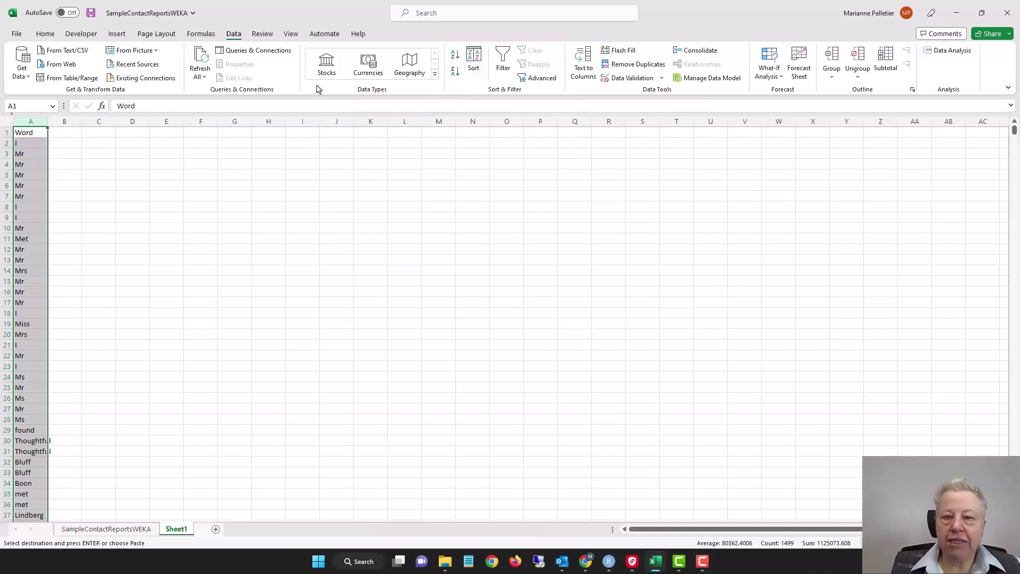
click(475, 59)
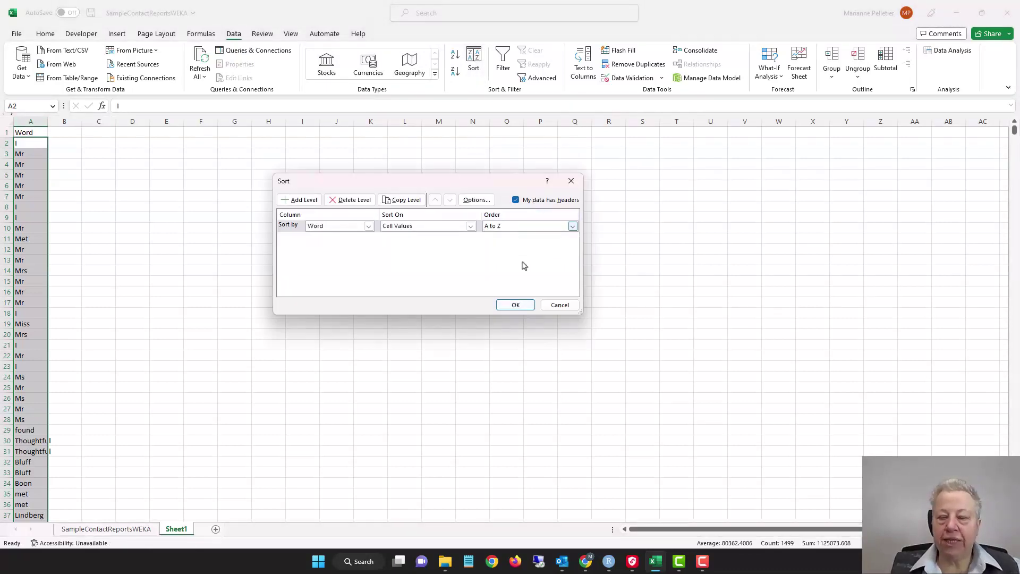
click(506, 305)
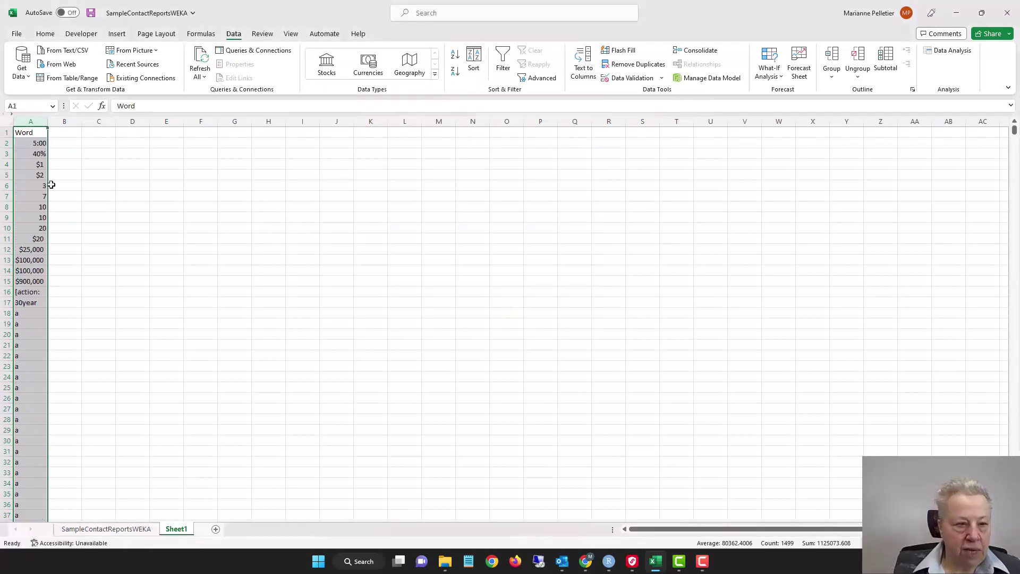
Correct the entry in A17 to read "30 year" with a space.
click(27, 171)
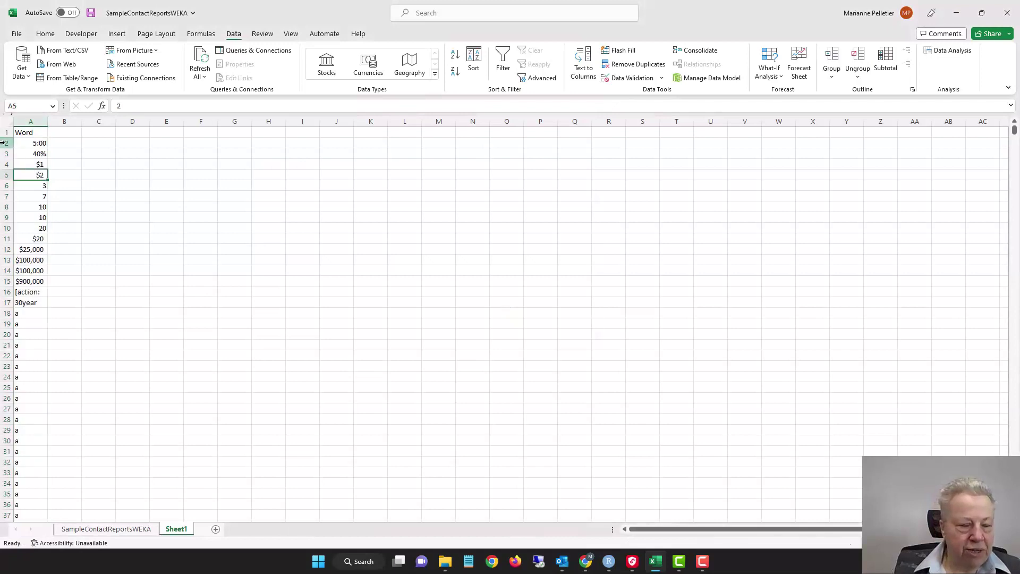
click(21, 302)
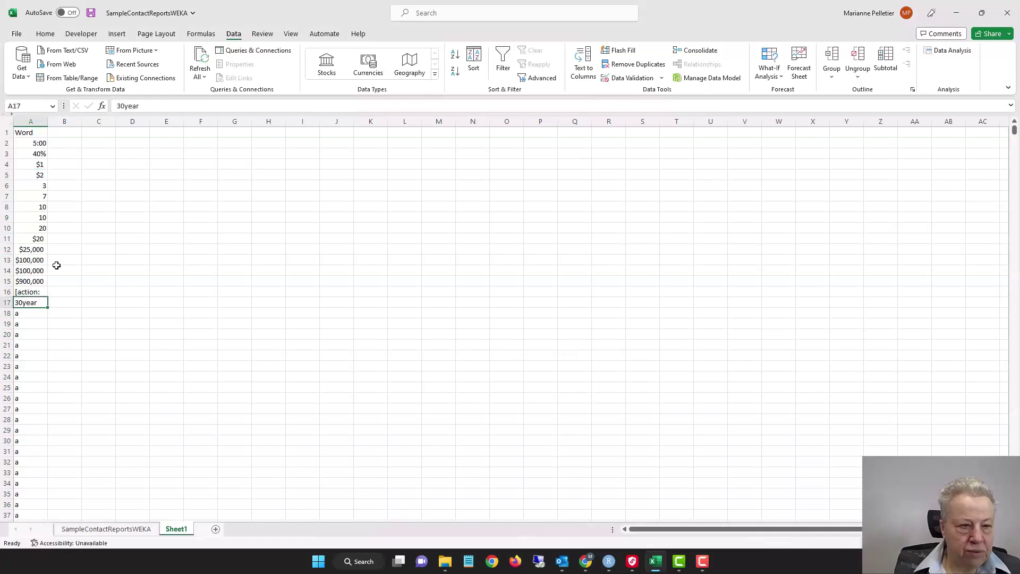
click(123, 106)
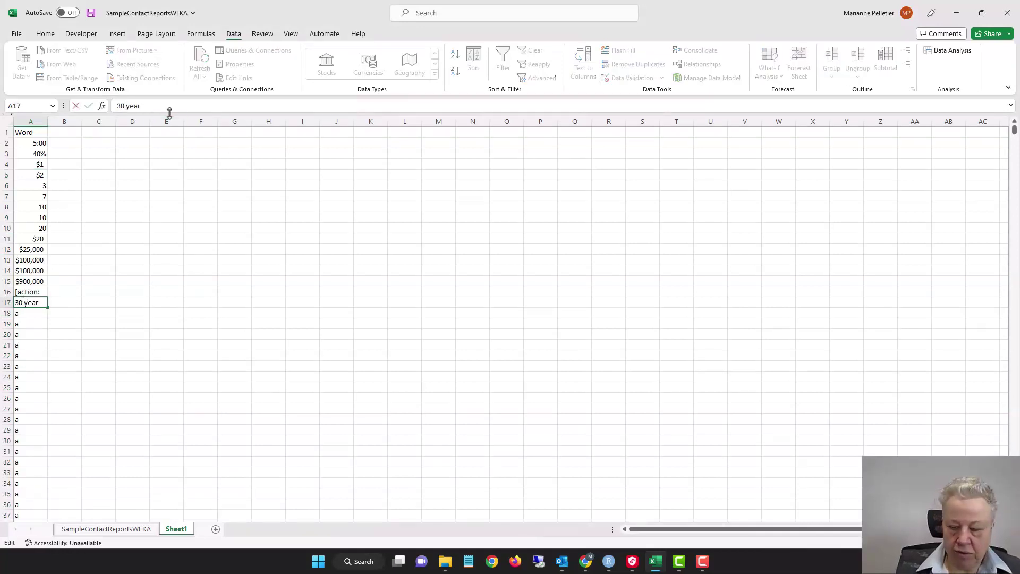
key(Return)
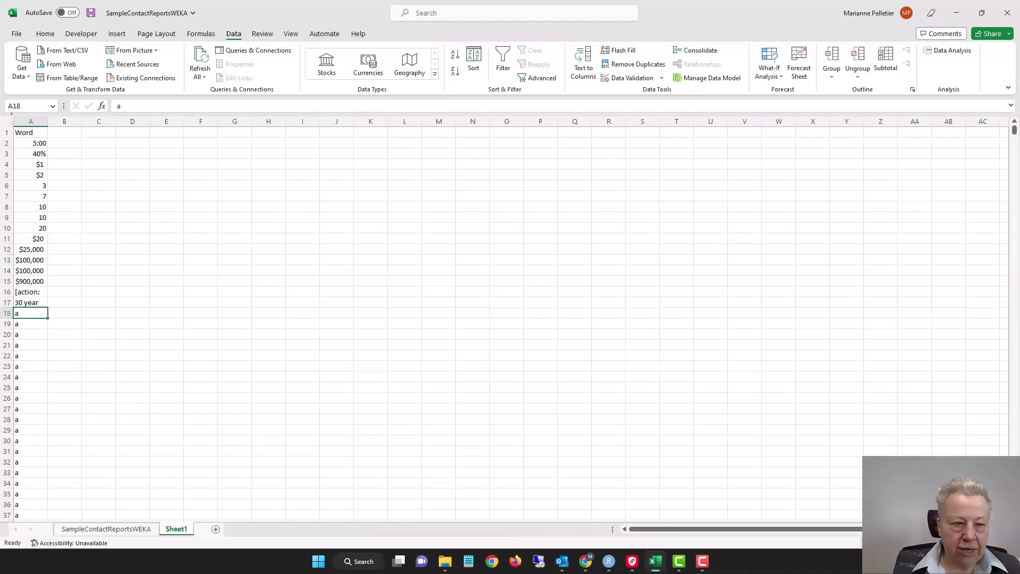
Delete rows 18 to 44, which contain the word "a", from the sorted list.
click(22, 291)
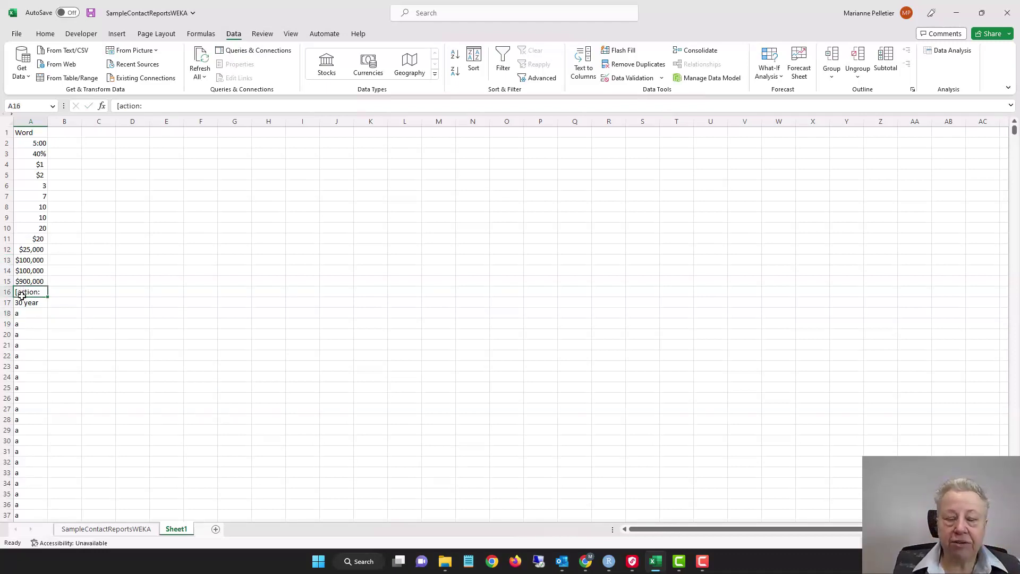
click(4, 313)
mouse_move(3, 313)
mouse_down()
mouse_move(2, 518)
mouse_move(2, 303)
mouse_up()
right_click(163, 205)
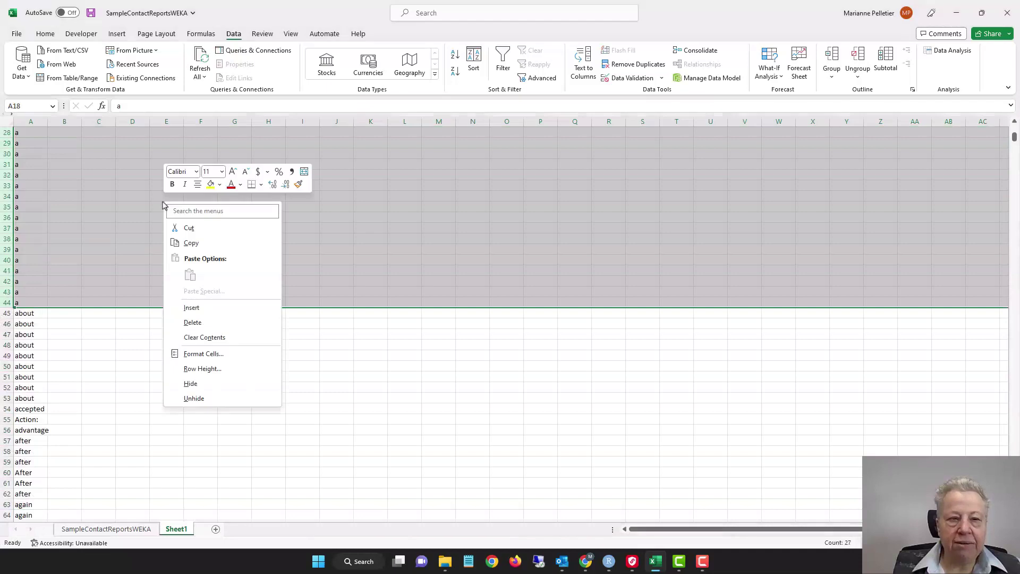
click(192, 322)
Delete rows 53 to 102, which contain the word "and".
scroll(85, 275, down, 10)
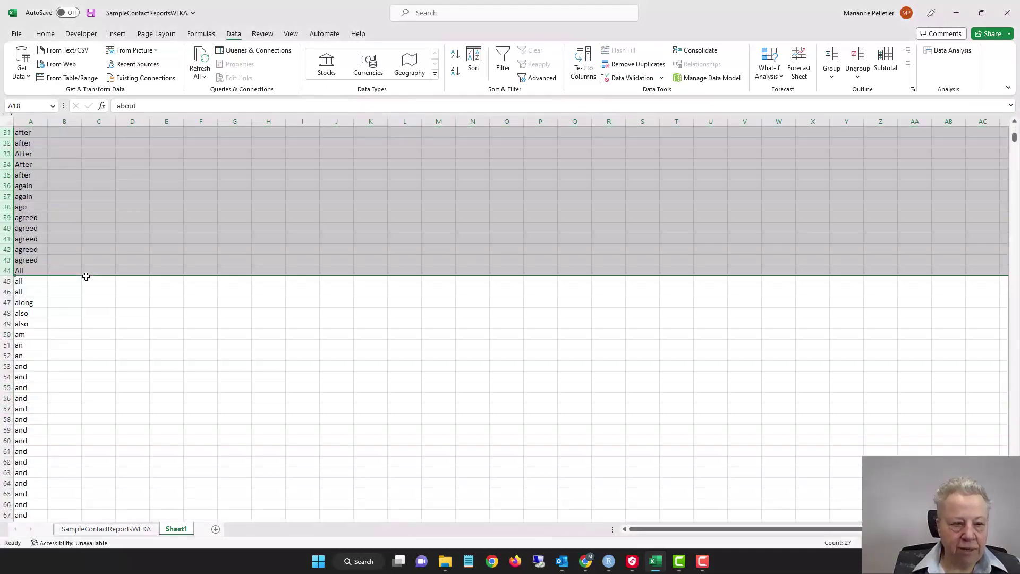
scroll(86, 275, down, 7)
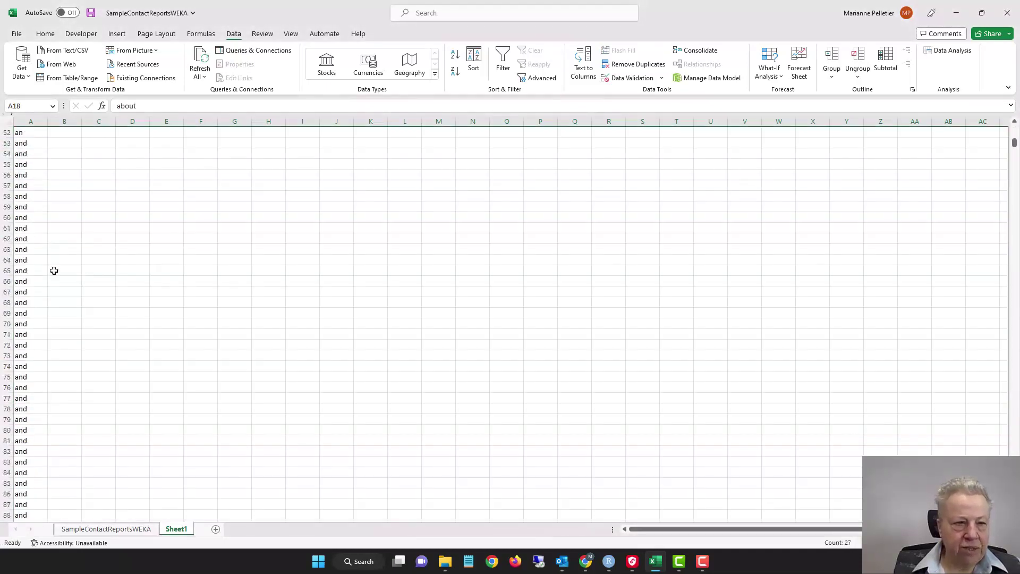
drag(7, 145, 2, 345)
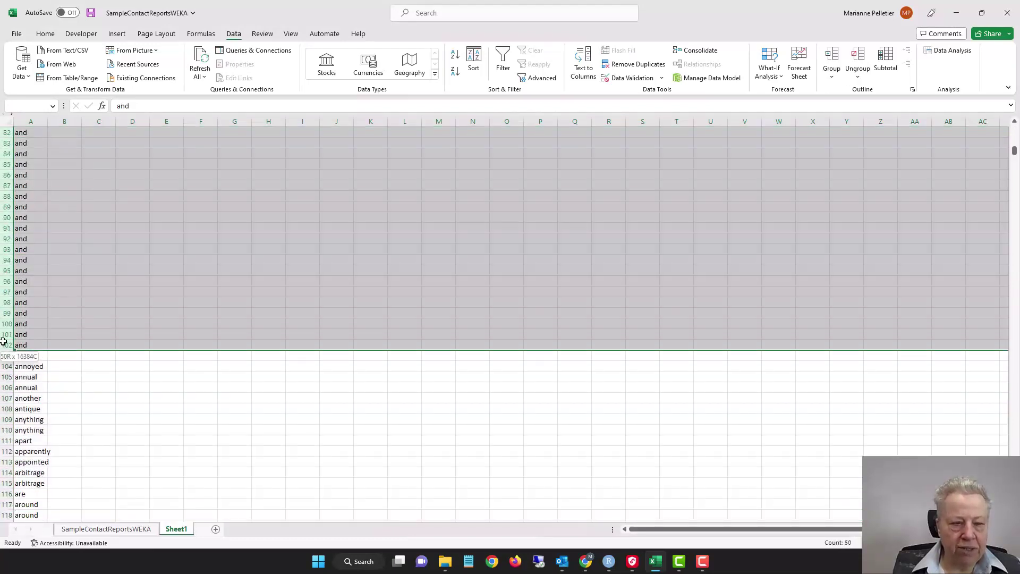
right_click(225, 256)
click(254, 376)
Delete rows 72 to 78, which contain the word "as".
scroll(118, 223, down, 9)
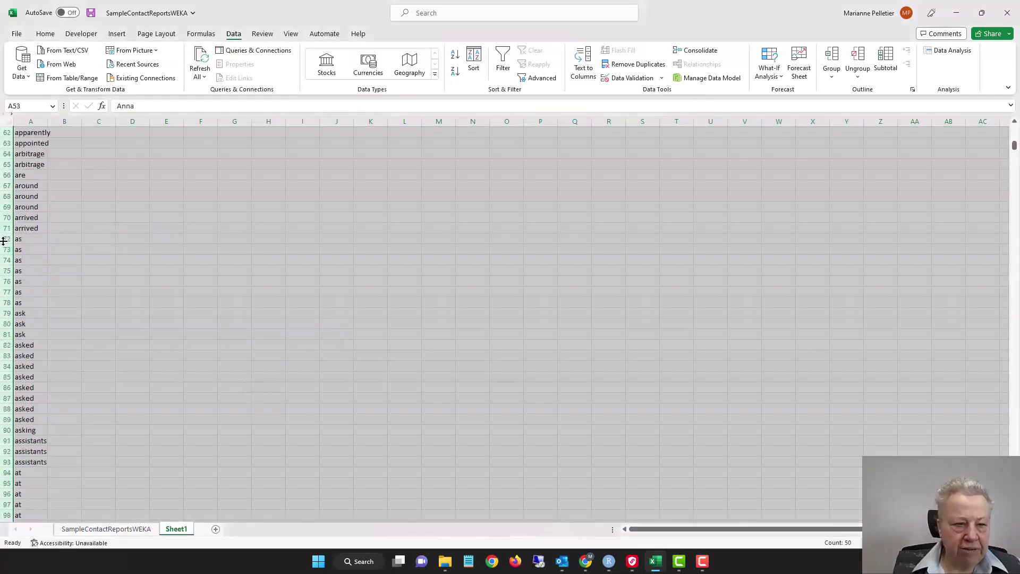
drag(2, 238, 2, 306)
right_click(91, 280)
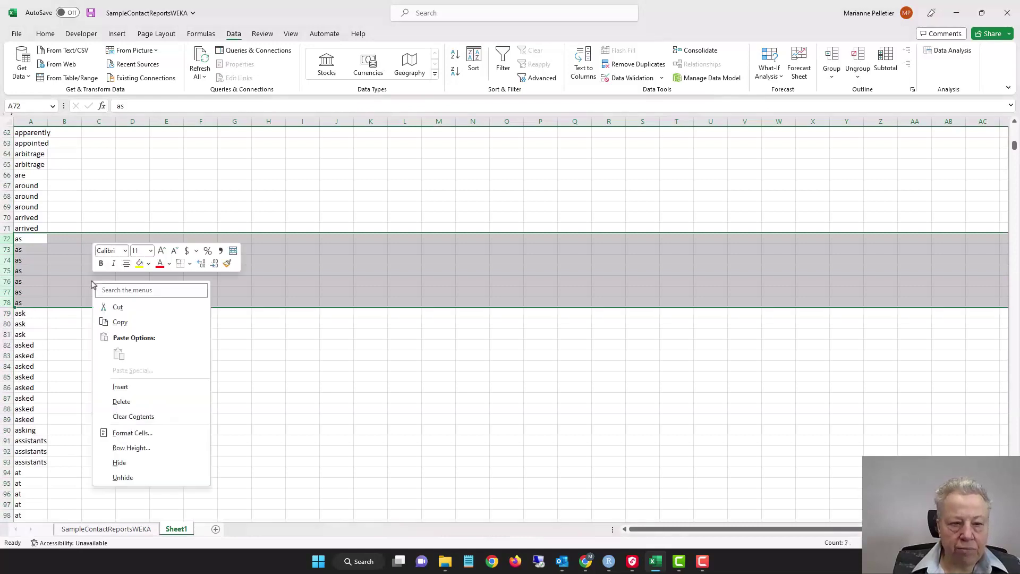
click(114, 402)
Delete rows 87 to 104, which contain the word "at".
scroll(115, 407, down, 4)
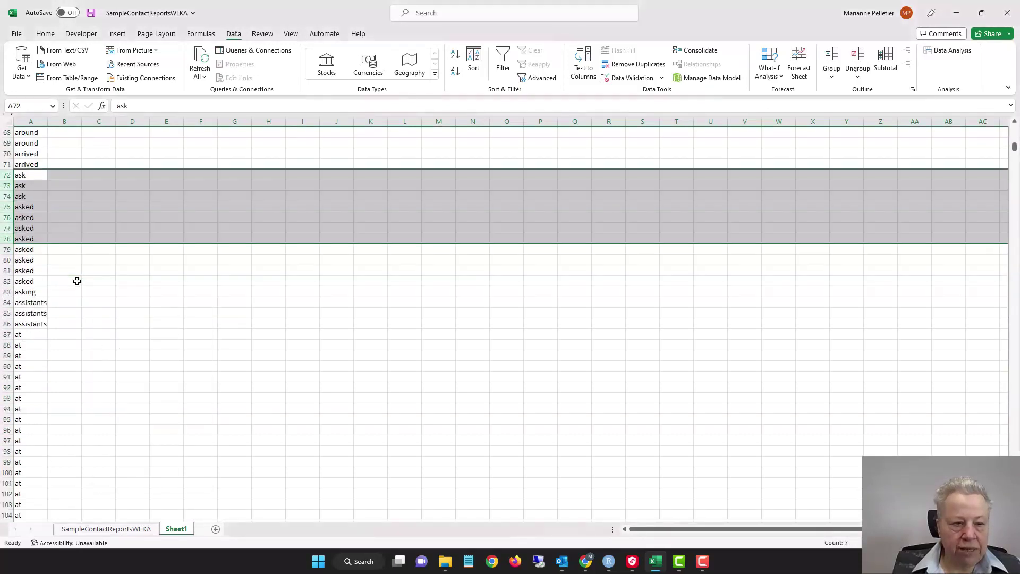
drag(3, 275, 2, 448)
right_click(93, 193)
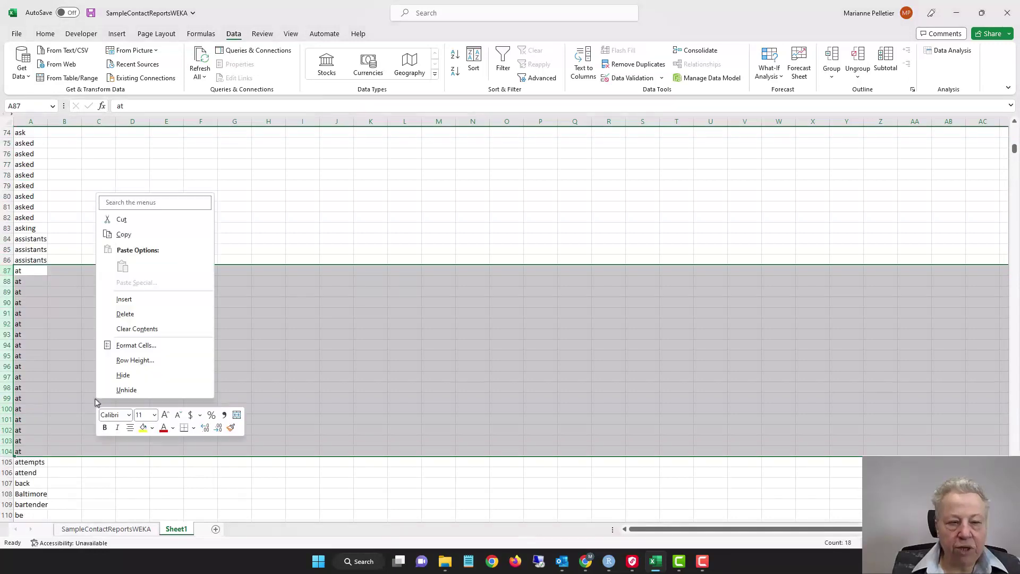
click(130, 315)
Find the block of "in" entries further down the word list and delete its rows 571 to 588.
scroll(51, 231, down, 13)
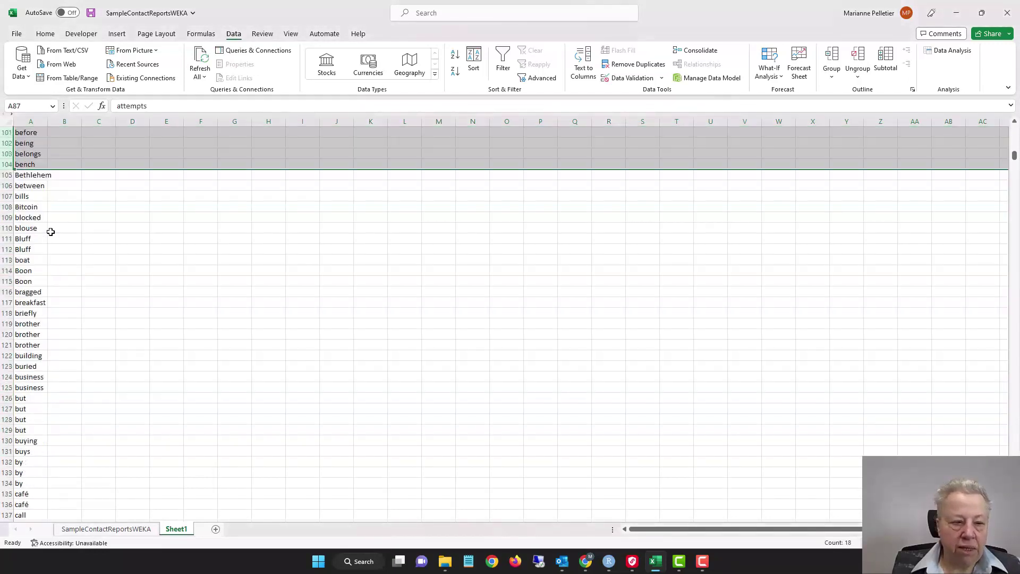
scroll(50, 231, down, 12)
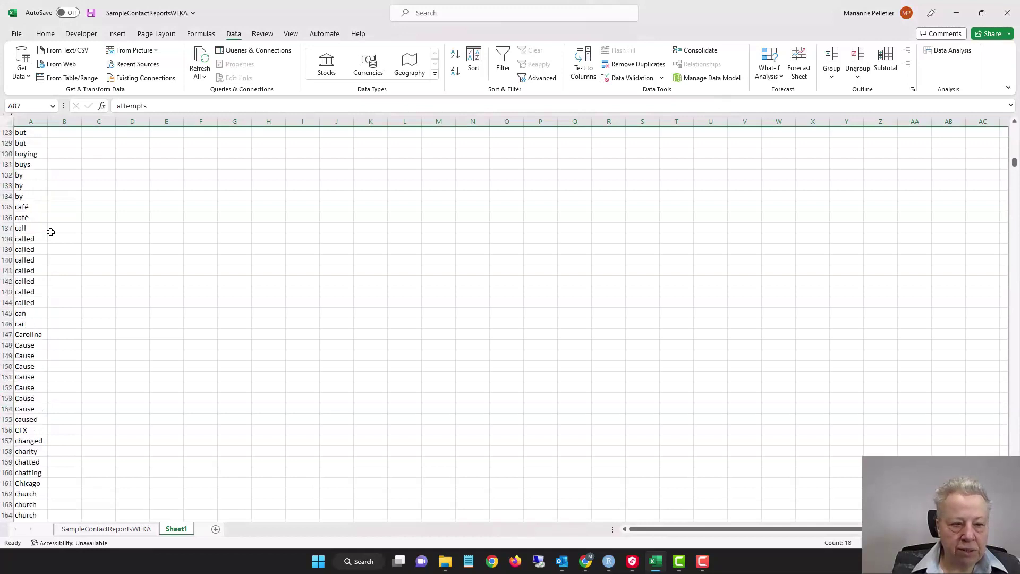
scroll(50, 232, down, 8)
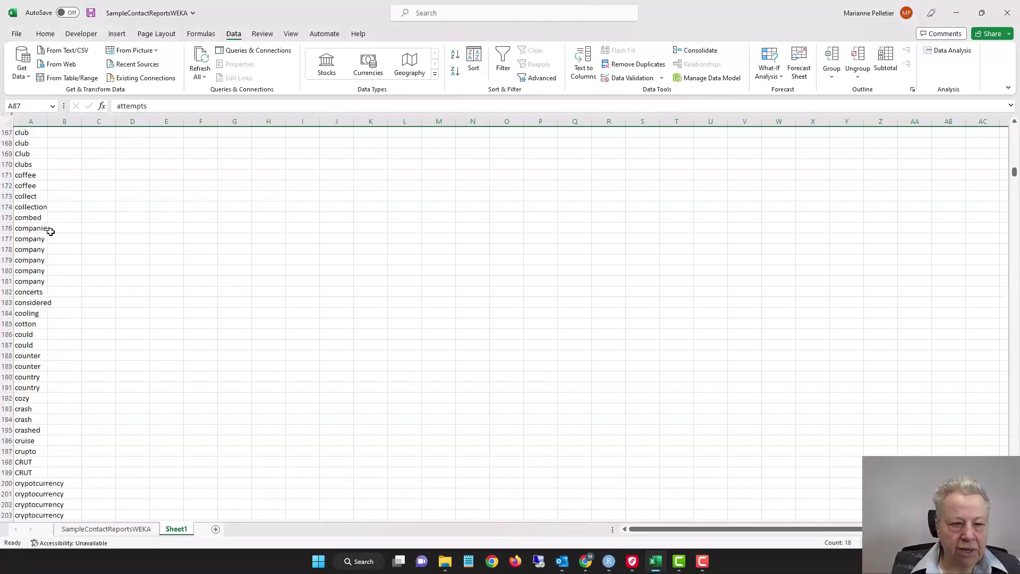
scroll(50, 231, down, 8)
scroll(51, 232, down, 8)
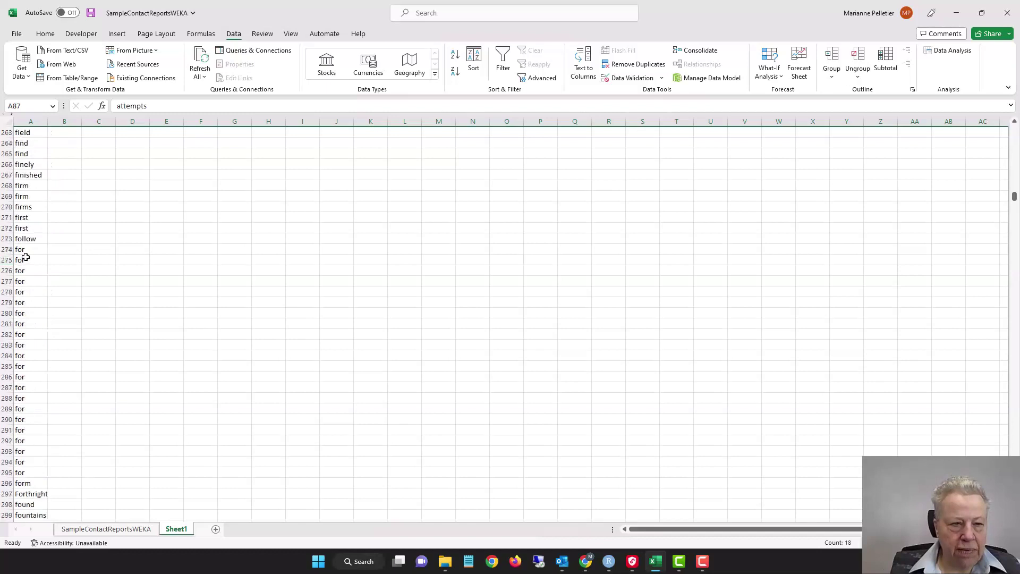
scroll(64, 306, down, 20)
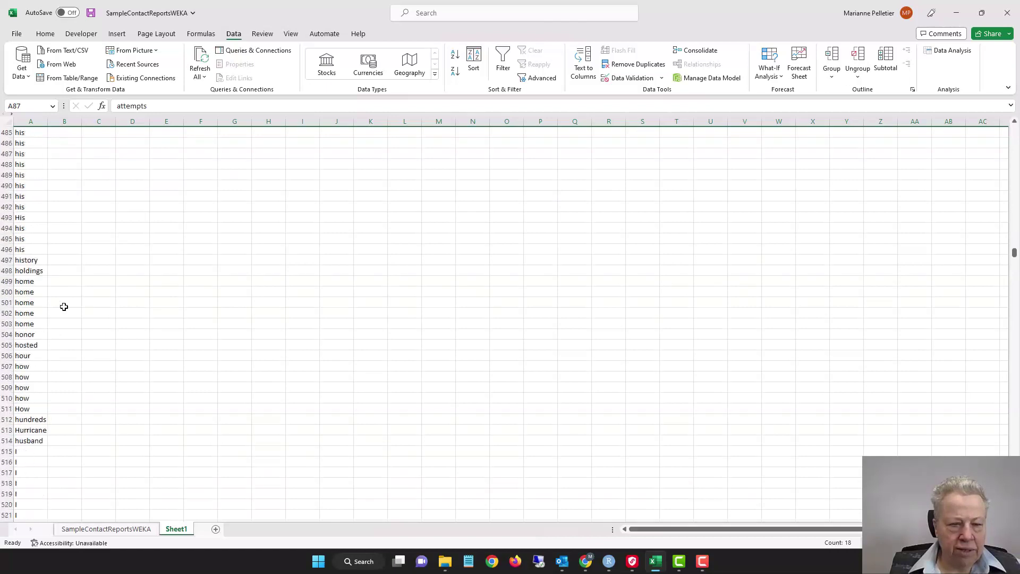
scroll(64, 307, down, 17)
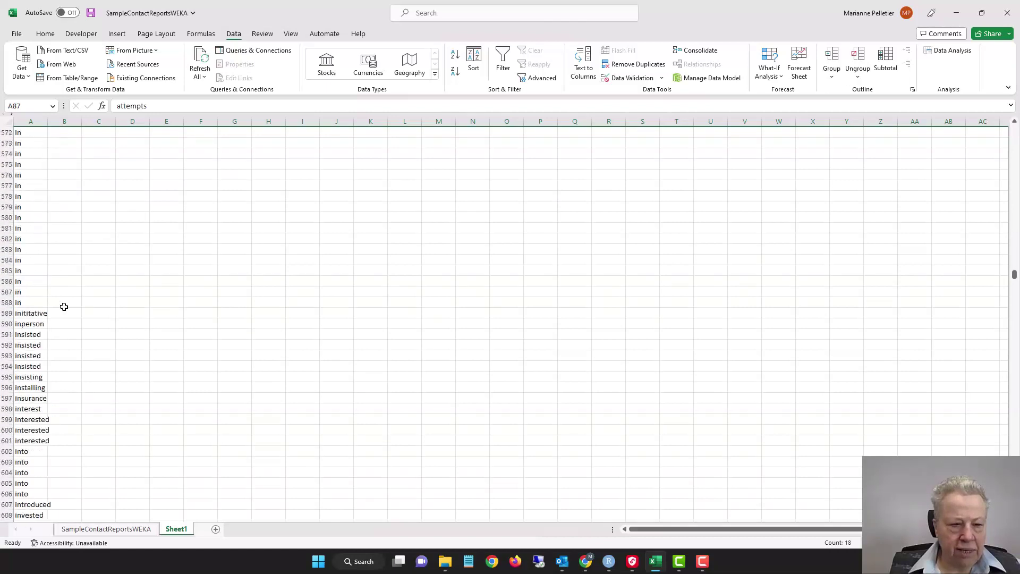
scroll(64, 307, up, 4)
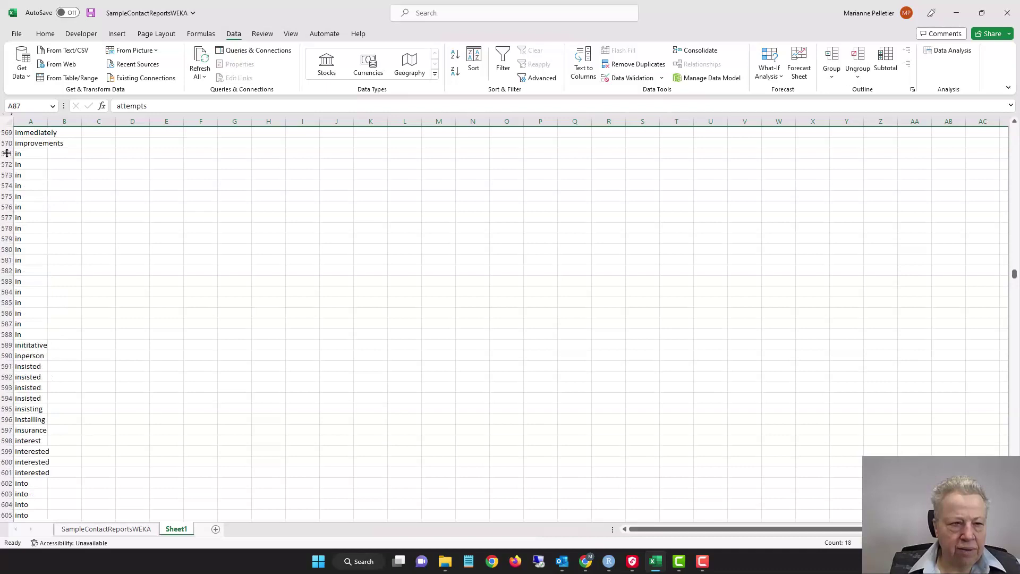
drag(2, 153, 3, 329)
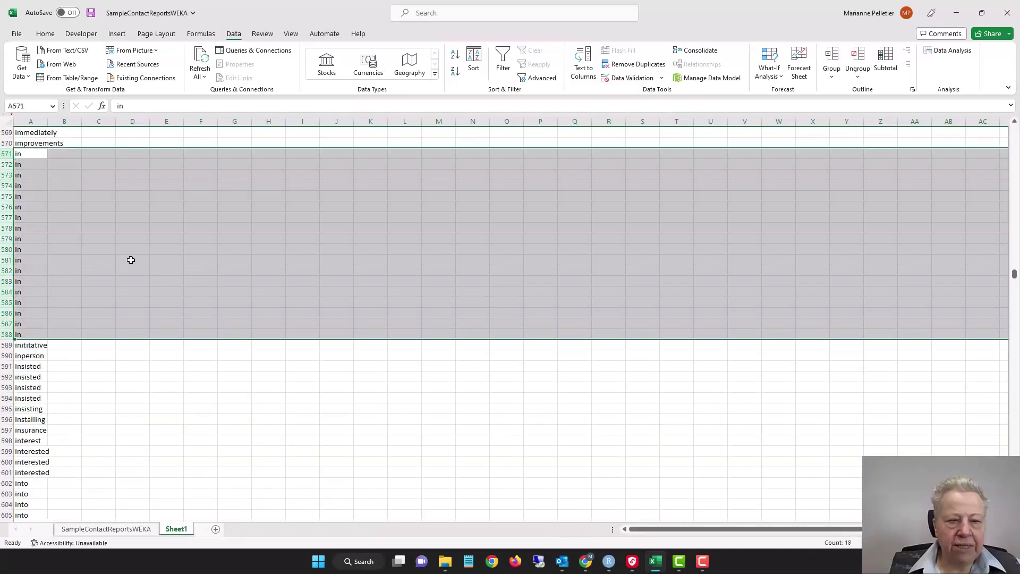
right_click(129, 257)
click(153, 381)
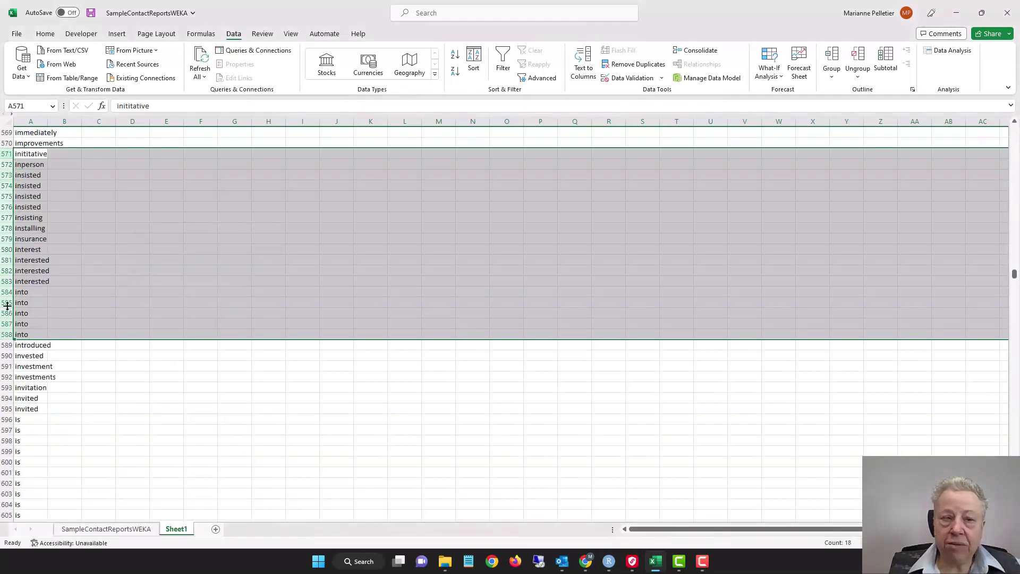
Find the block of "of" entries in the word list and delete its rows 832 to 847.
scroll(7, 292, down, 5)
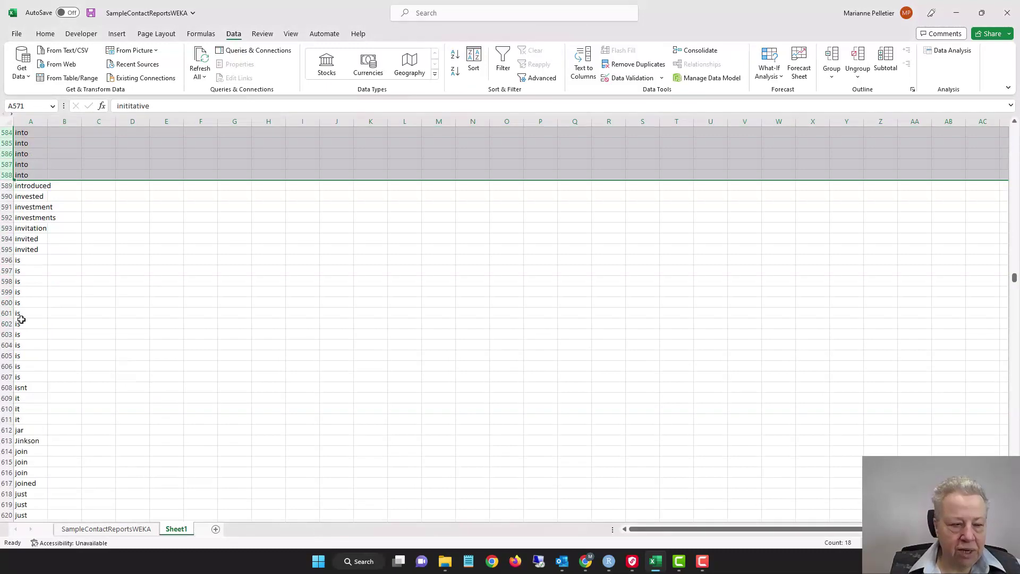
scroll(21, 319, down, 20)
scroll(21, 320, down, 20)
scroll(21, 319, down, 20)
scroll(21, 319, up, 5)
drag(14, 189, 3, 346)
right_click(92, 281)
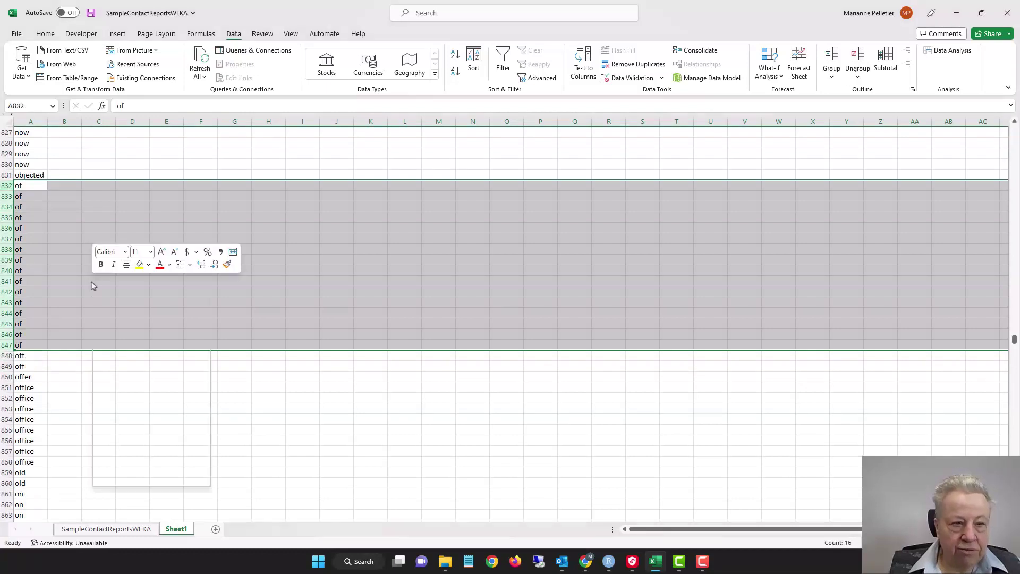
click(121, 402)
scroll(104, 287, down, 6)
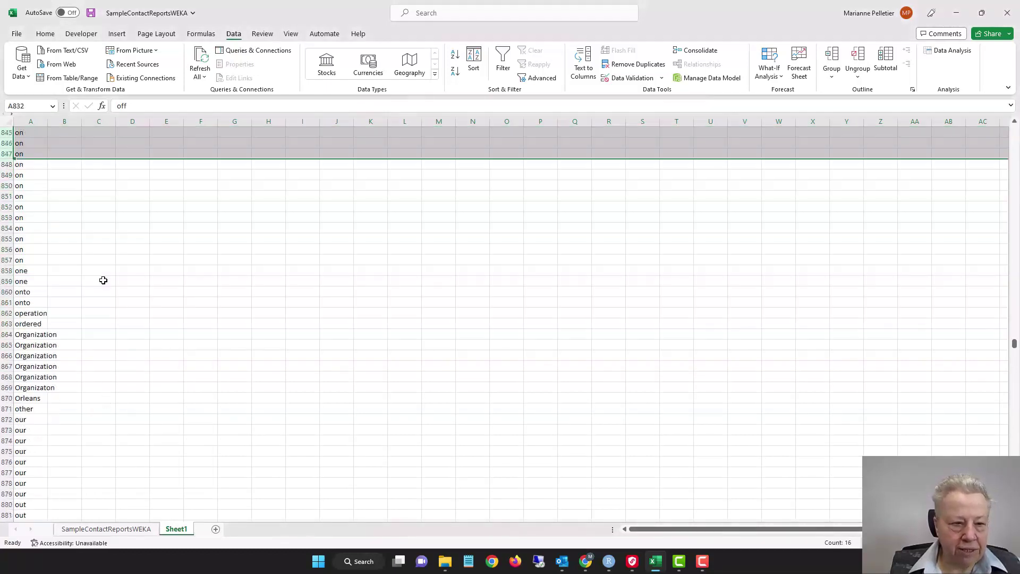
Delete rows 845 to 857, which contain the word "on".
scroll(2, 147, up, 1)
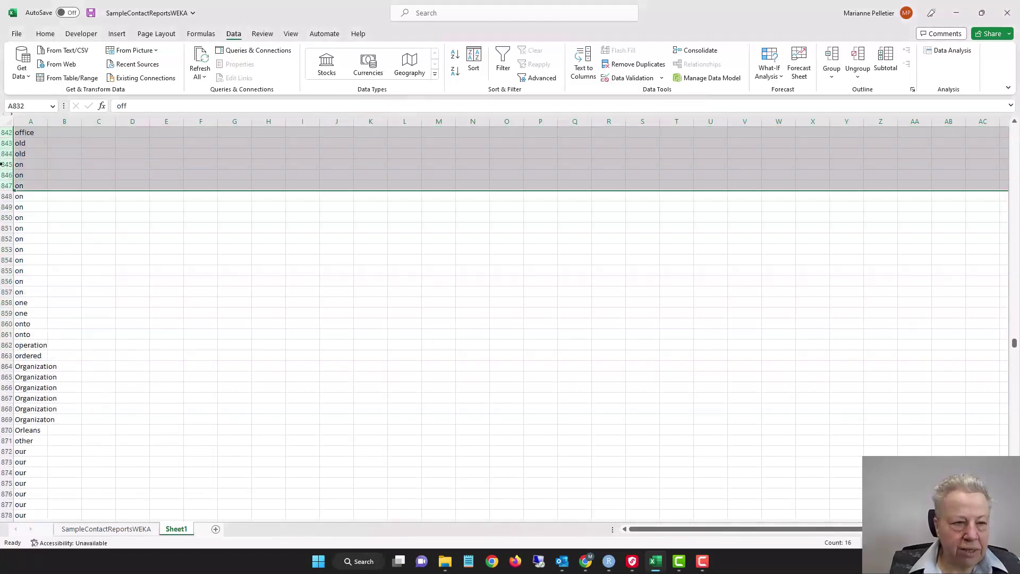
drag(2, 164, 2, 302)
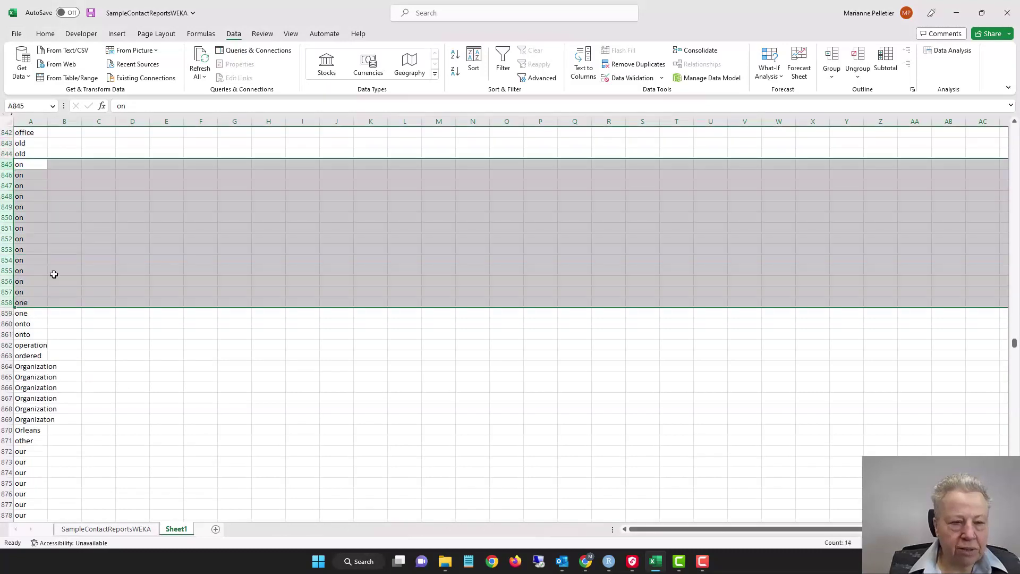
drag(1, 164, 2, 291)
right_click(163, 242)
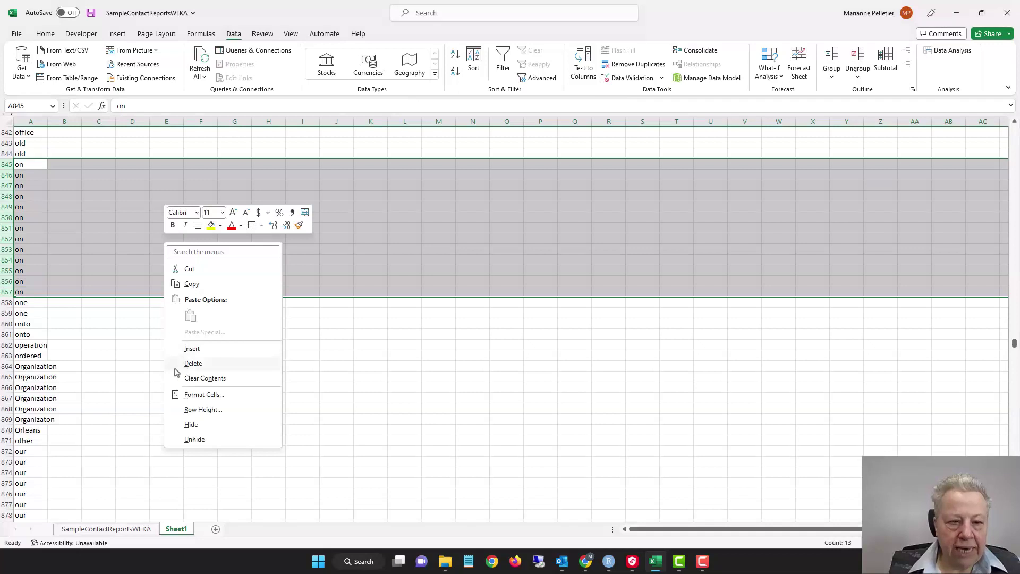
click(191, 362)
Find the adjoining blocks of "that" and "the" entries further down the word list and delete rows 1067 to 1144.
scroll(79, 234, down, 5)
scroll(80, 235, down, 20)
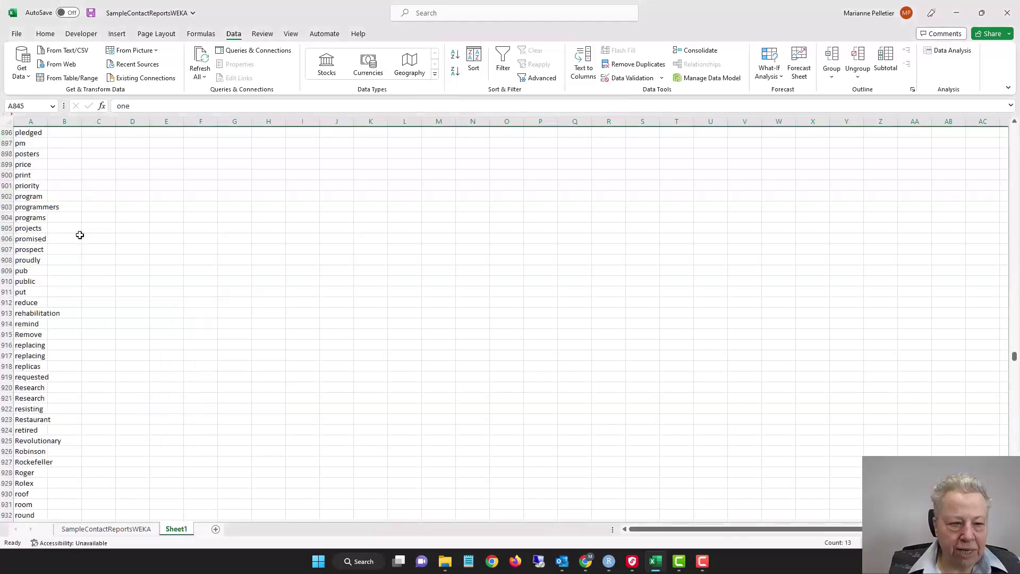
scroll(79, 235, down, 20)
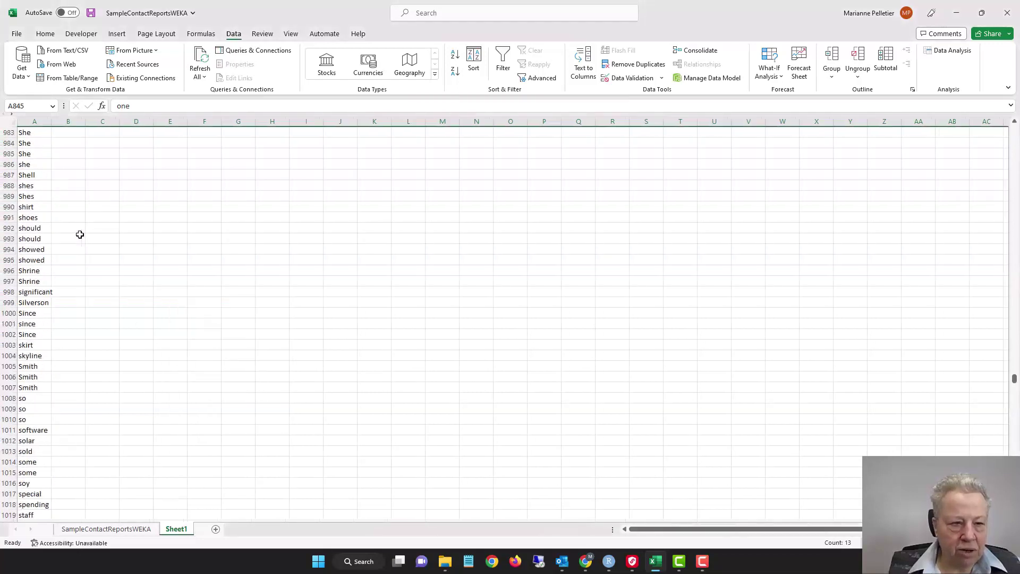
scroll(79, 235, down, 8)
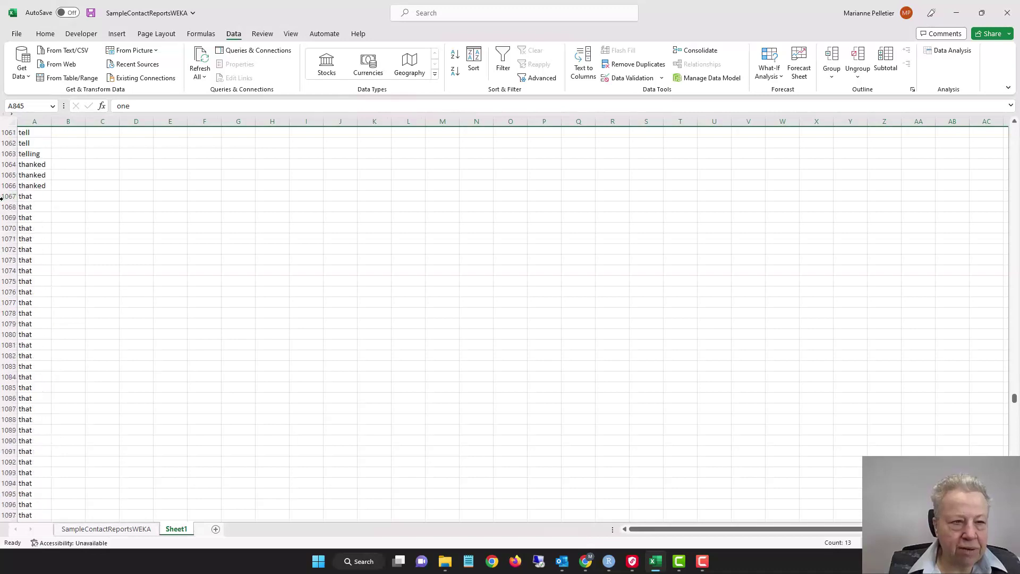
drag(3, 196, 12, 272)
right_click(85, 227)
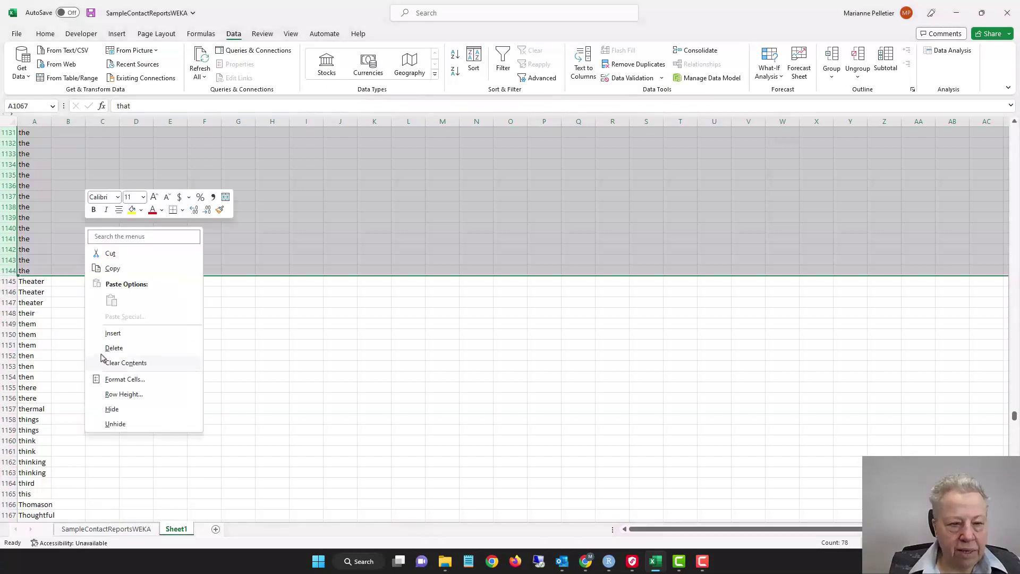
click(114, 347)
Find the block of "to" entries in the word list and delete its rows 1098 to 1145.
scroll(98, 296, down, 15)
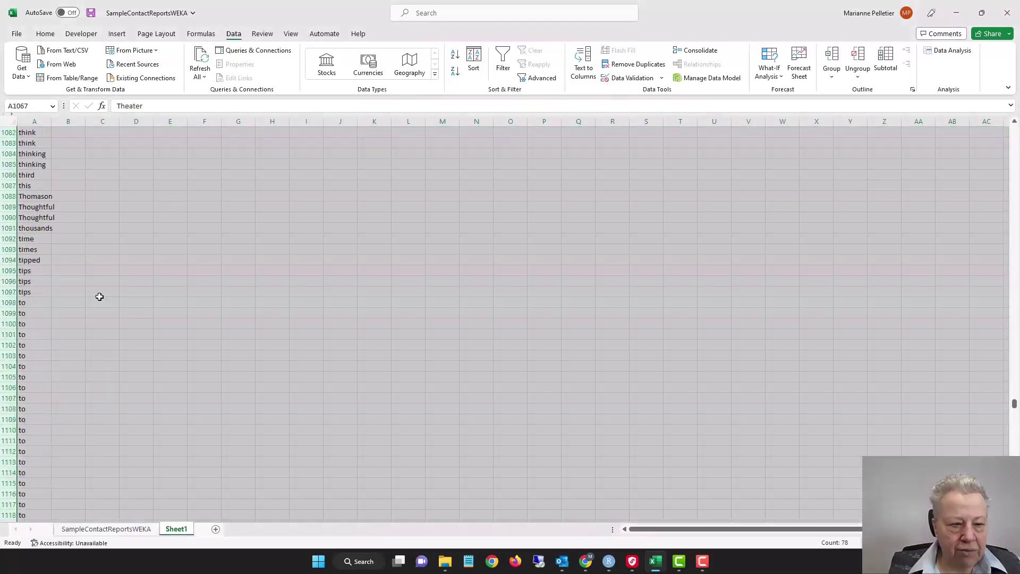
drag(2, 175, 7, 258)
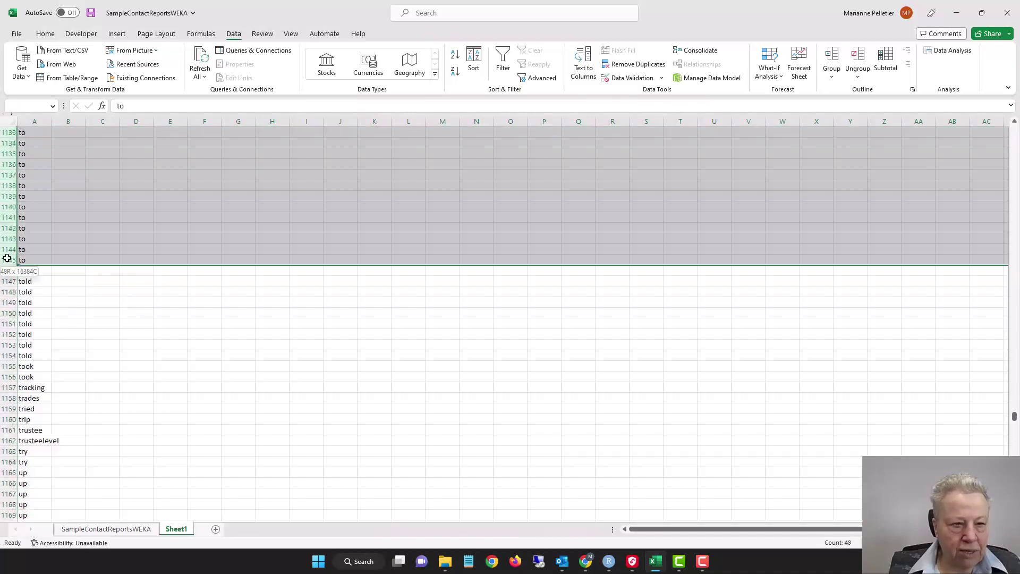
right_click(132, 200)
click(168, 326)
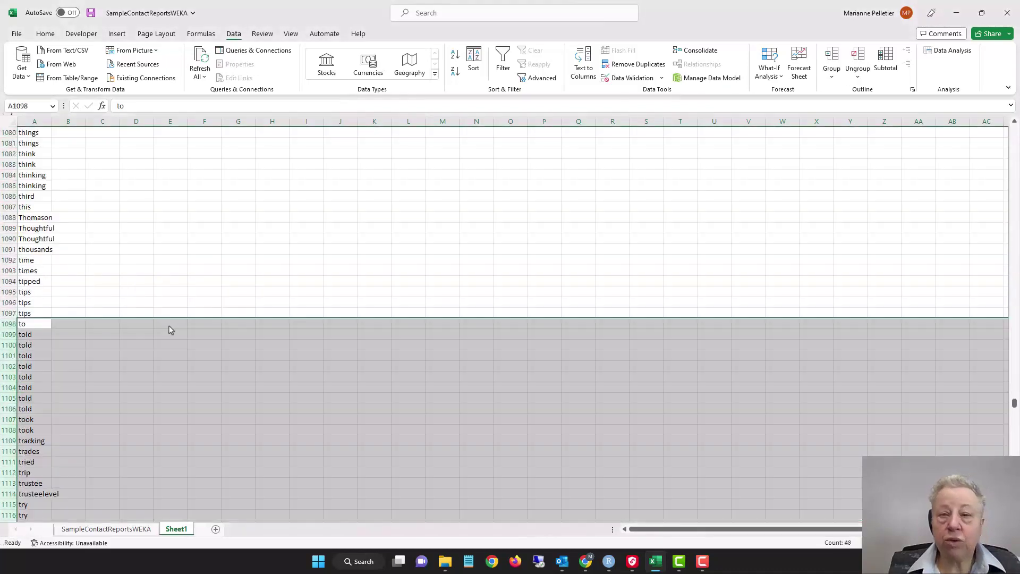
Look through the rest of the word list to its last entry for further filler words and return to its start.
scroll(122, 336, down, 15)
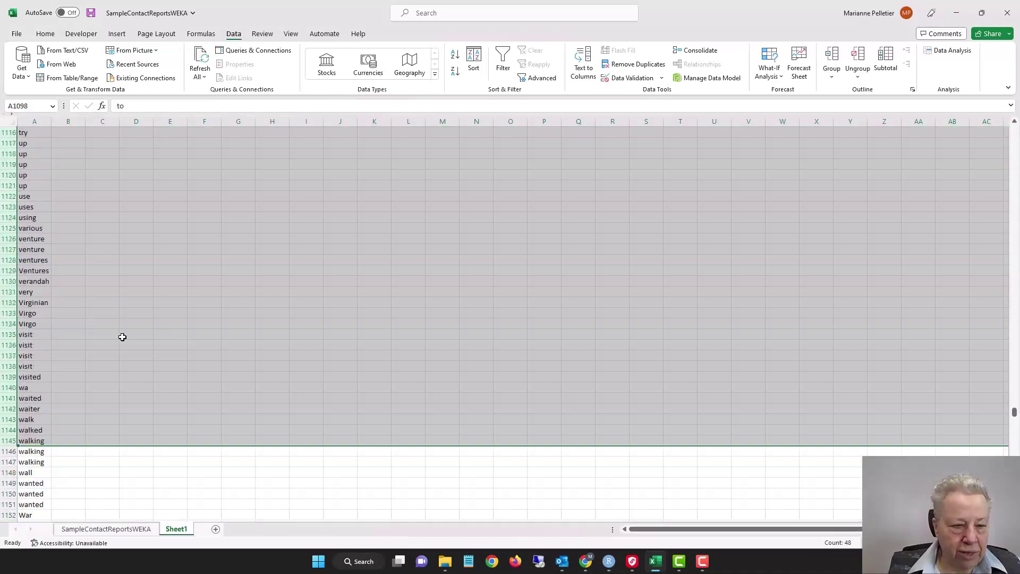
scroll(123, 337, down, 14)
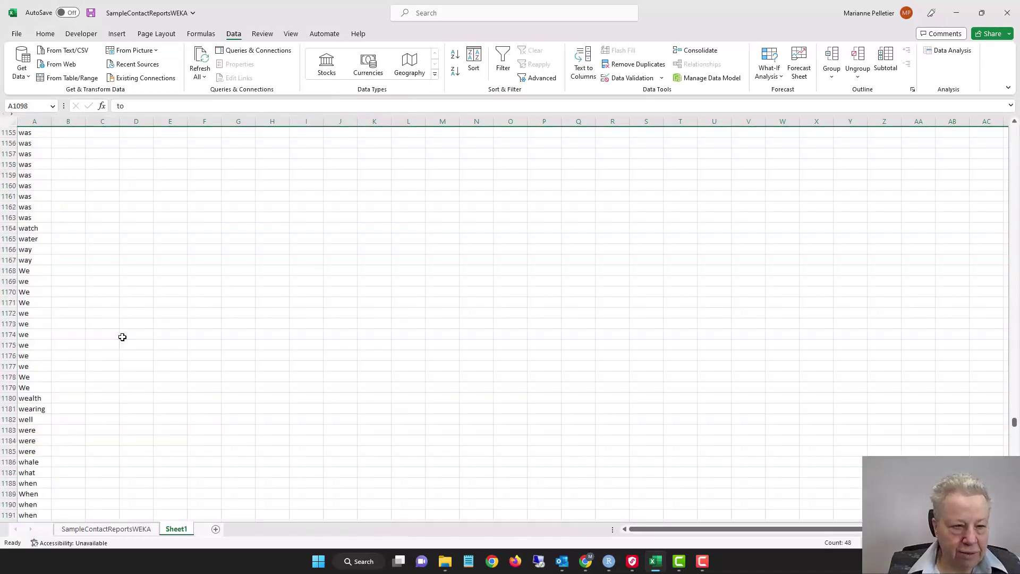
scroll(123, 337, down, 12)
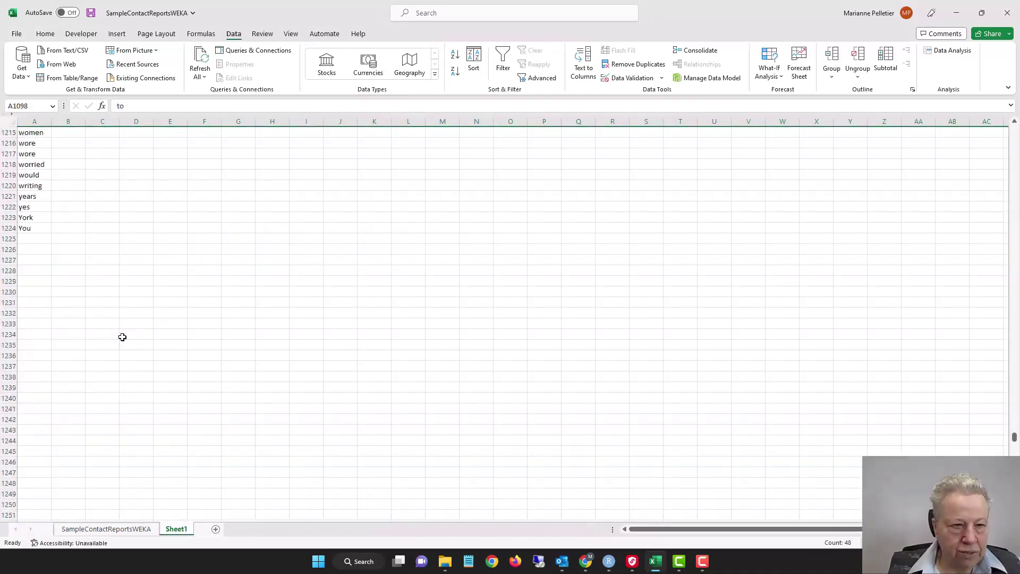
scroll(122, 337, up, 1)
scroll(761, 352, up, 7)
drag(1014, 431, 1014, 129)
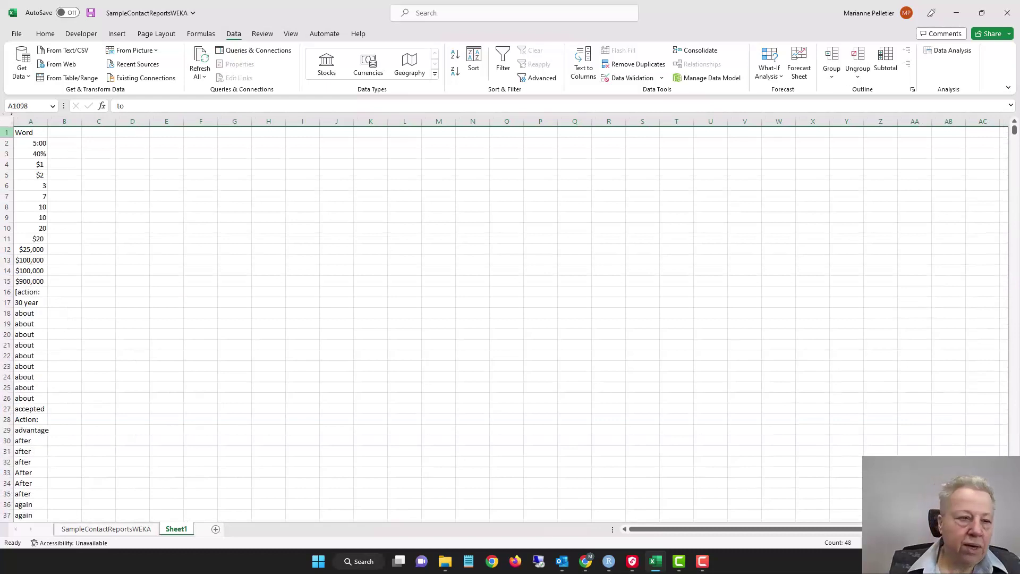
Select rows 2 to 10 with the numeric entries directly below the Word heading and open their row options.
click(31, 121)
click(16, 146)
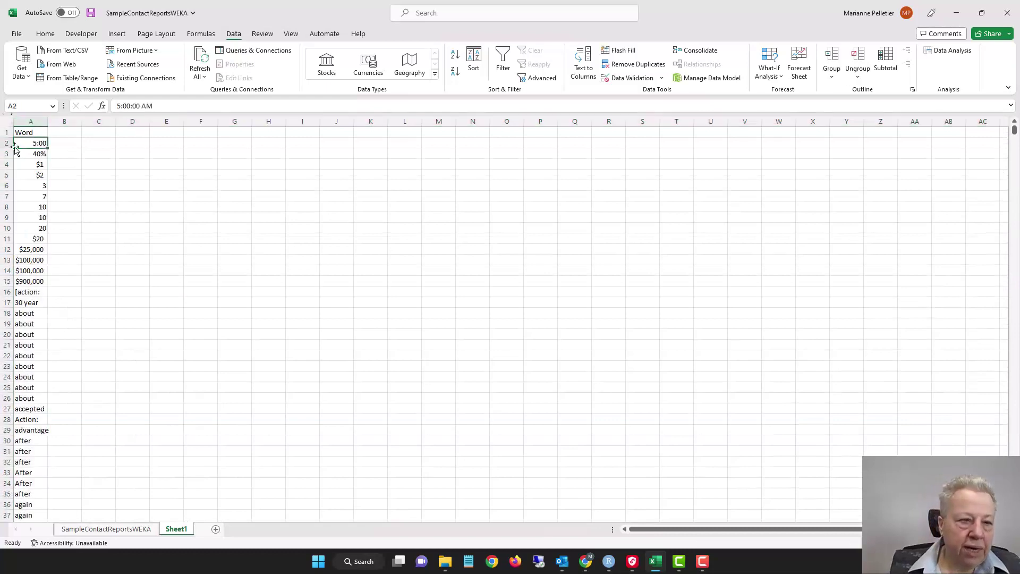
drag(2, 143, 3, 230)
right_click(53, 197)
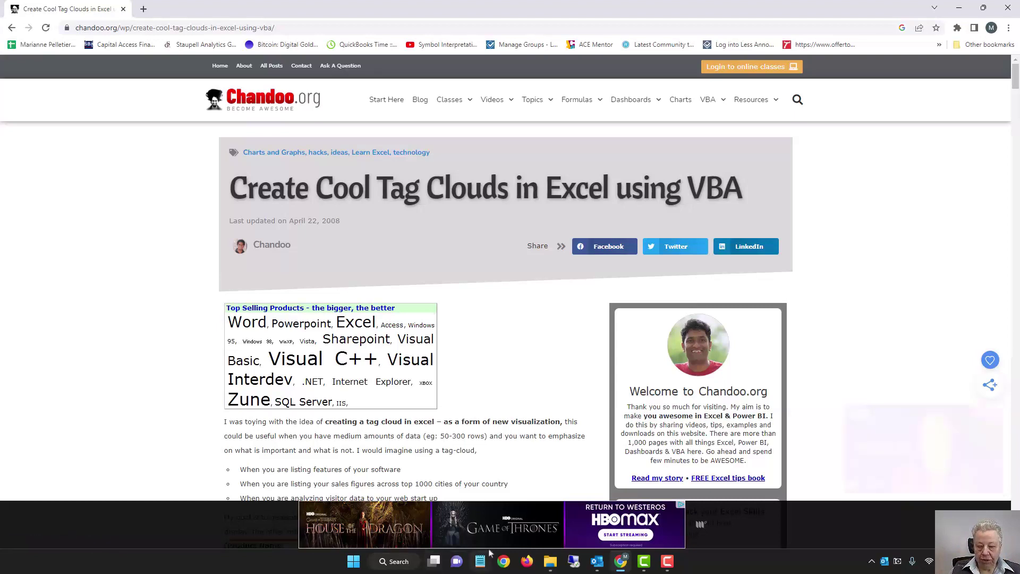
Switch to the ContactWords workbook in Excel and insert a PivotTable of the entire ContactWords sheet on a new worksheet.
click(550, 561)
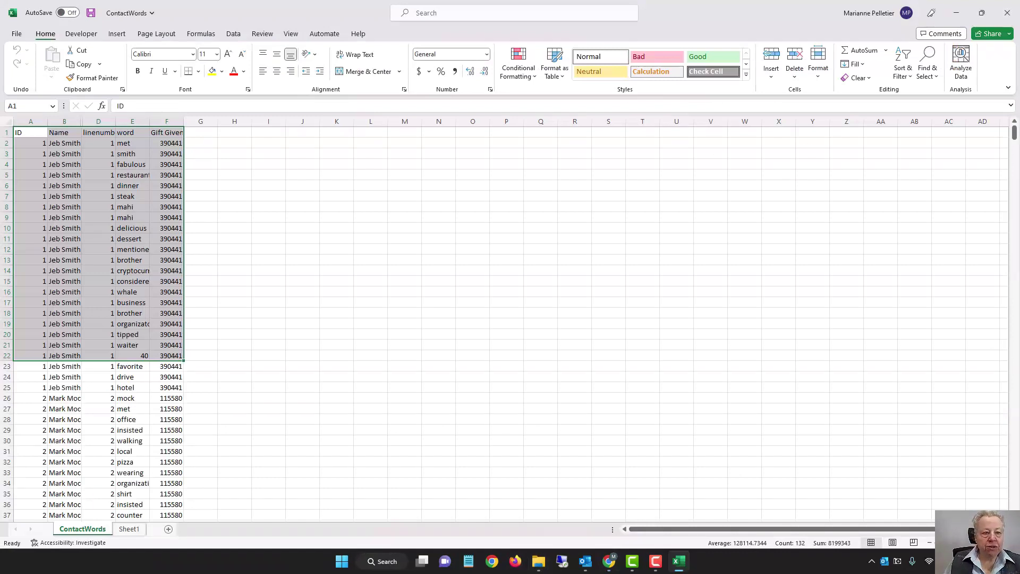
click(69, 179)
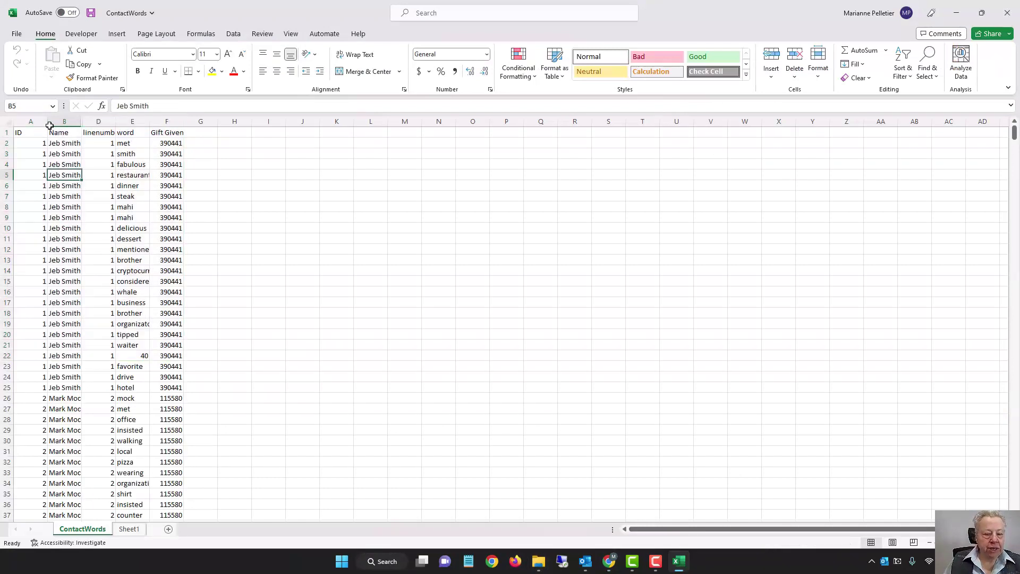
click(8, 122)
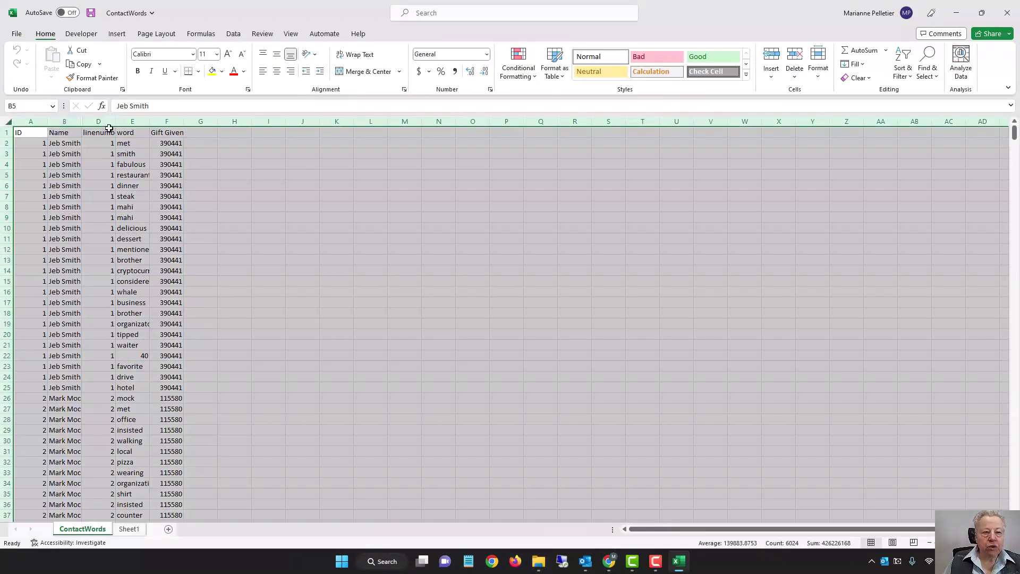
click(118, 34)
click(31, 76)
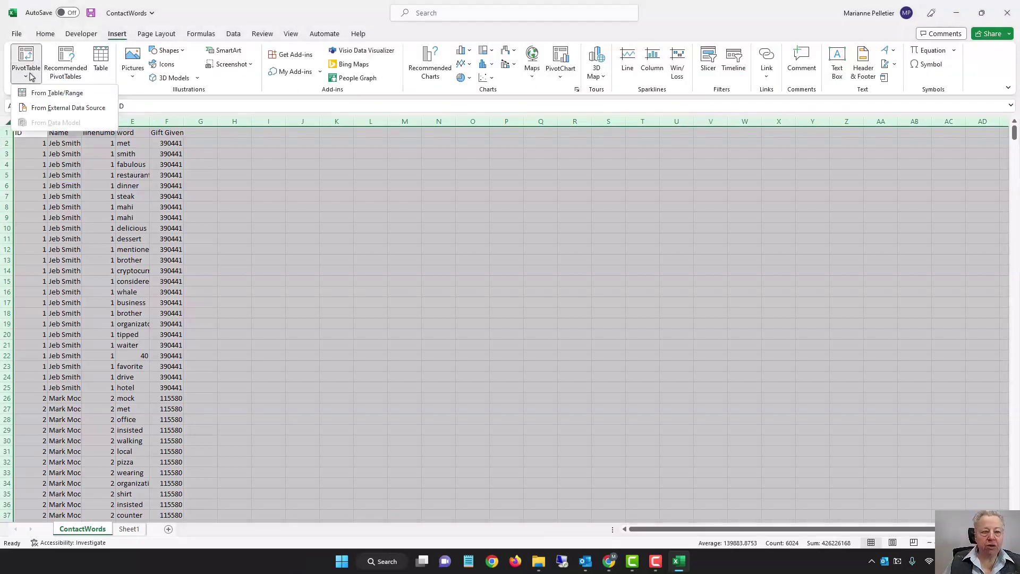
click(42, 94)
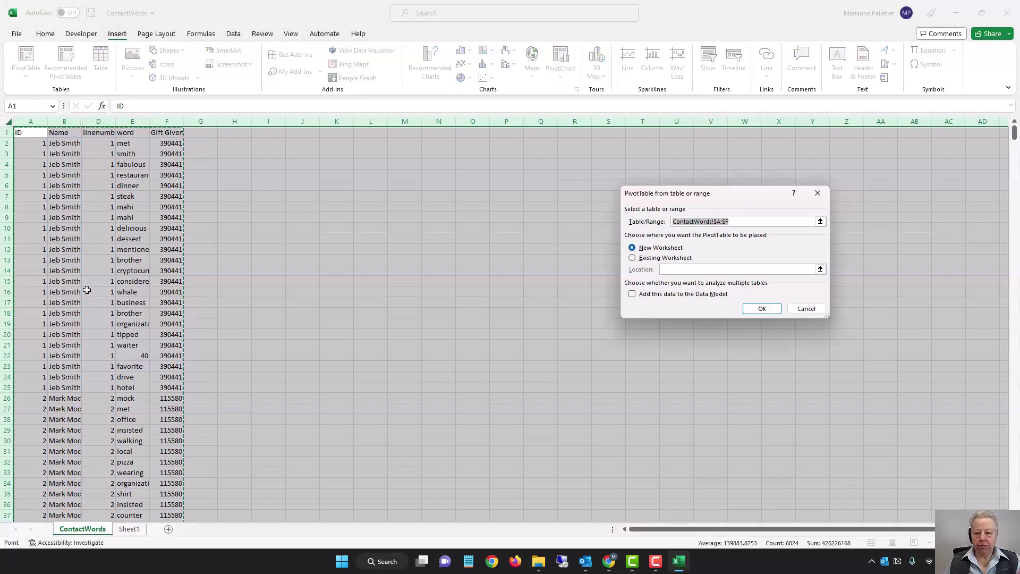
click(761, 309)
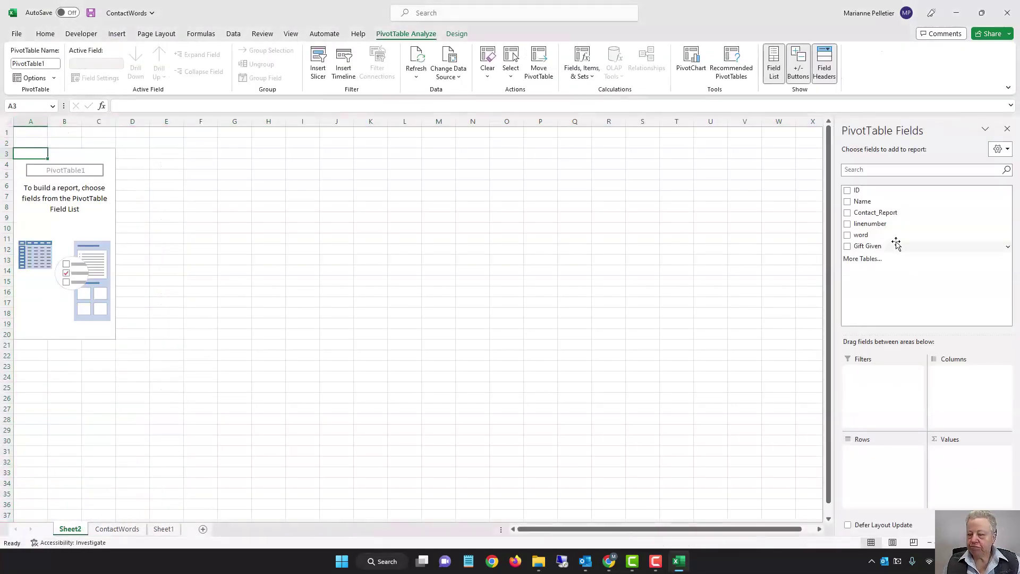
Add the word field to the PivotTable as rows and as a count, and sort the counts from largest to smallest.
drag(861, 238, 894, 487)
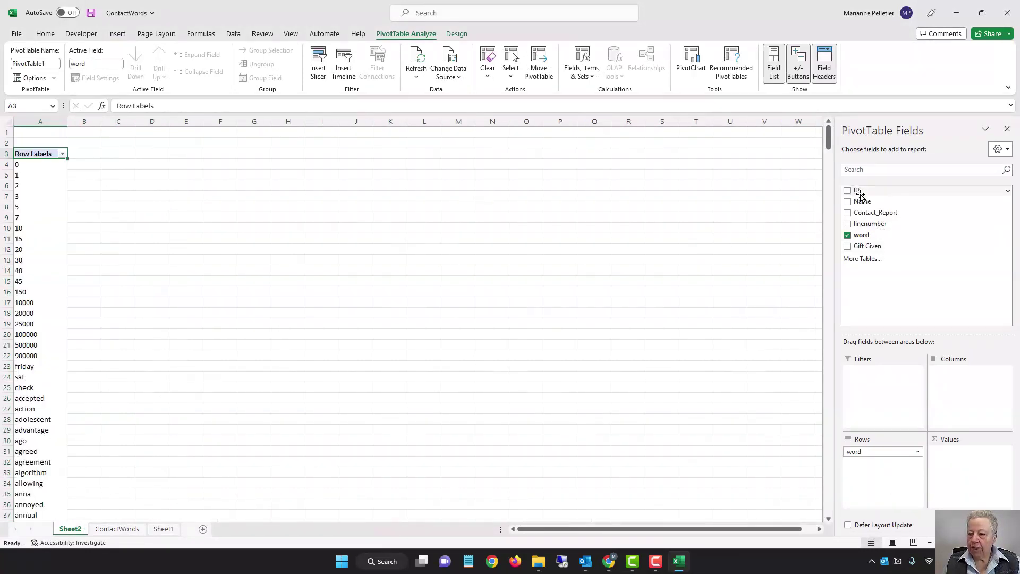
drag(859, 235, 951, 465)
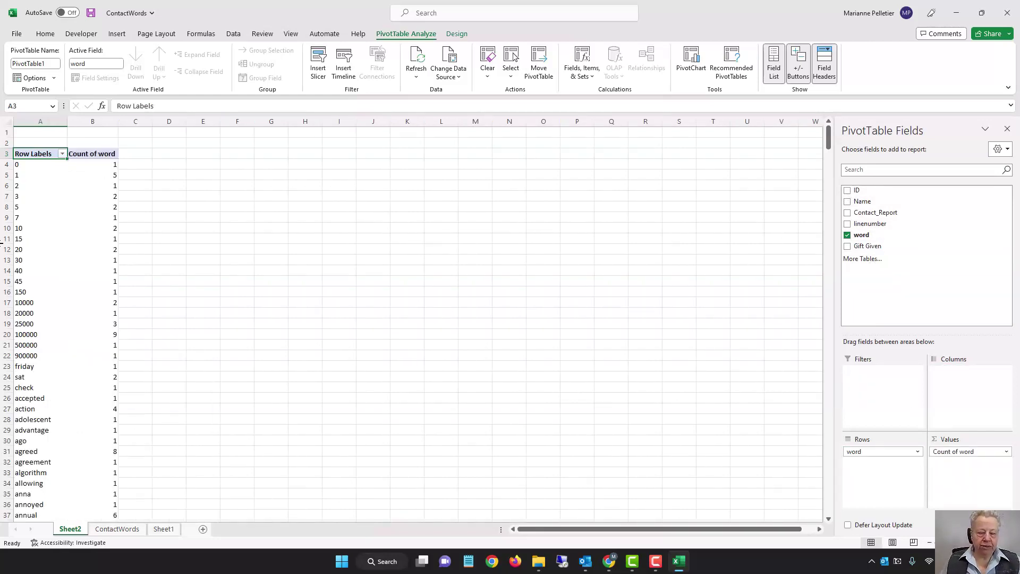
right_click(94, 154)
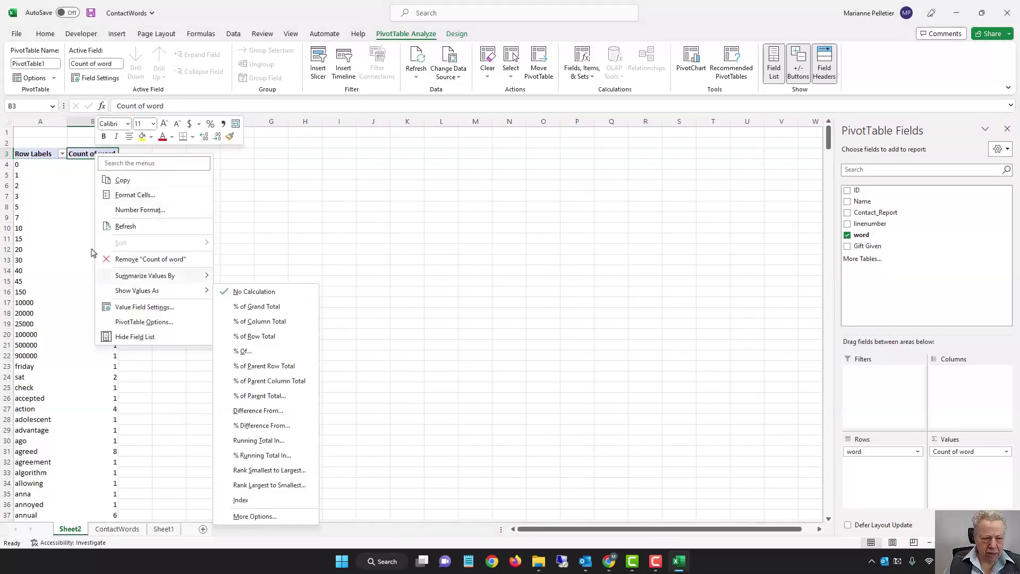
right_click(75, 209)
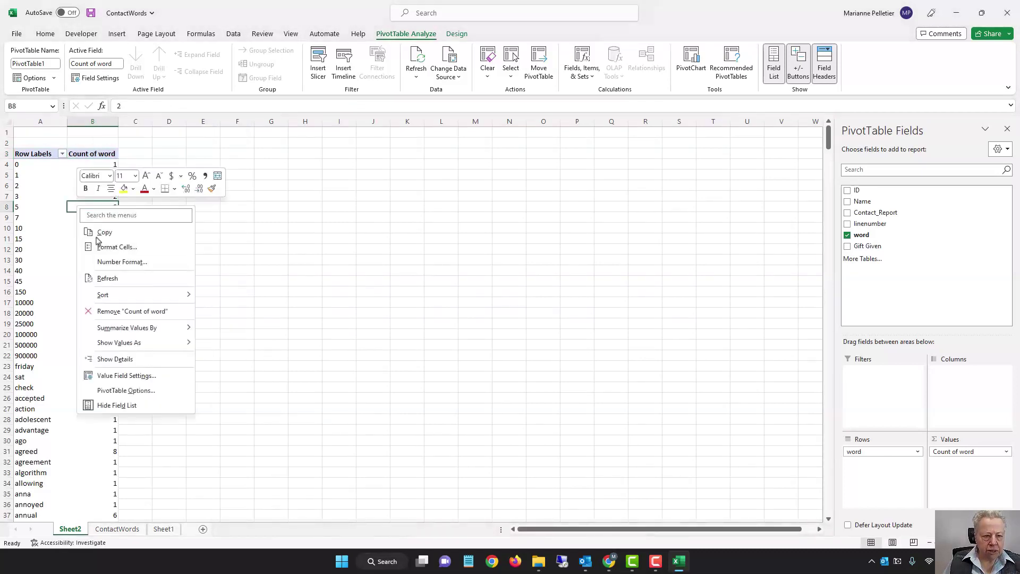
mouse_move(105, 298)
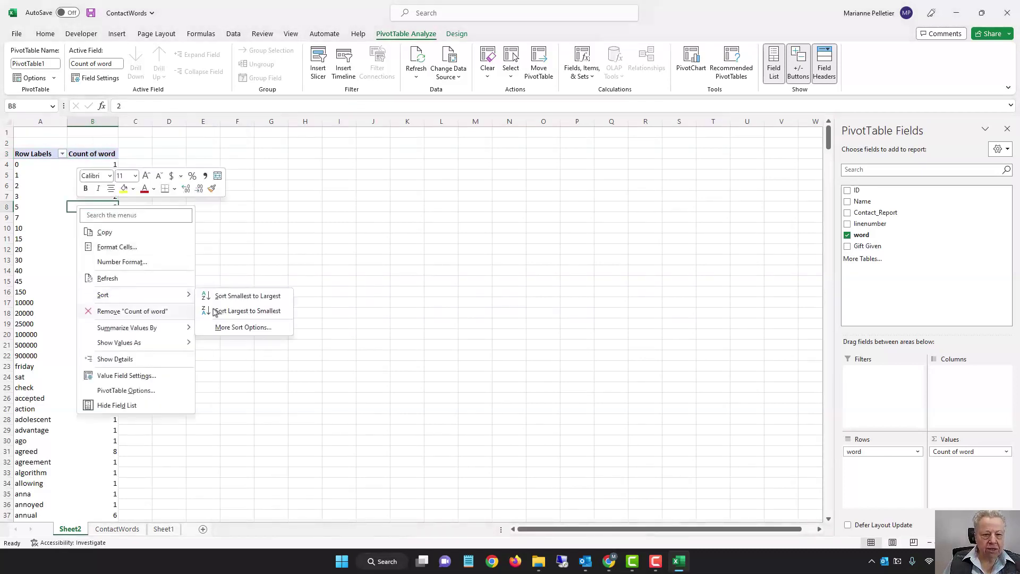
click(255, 310)
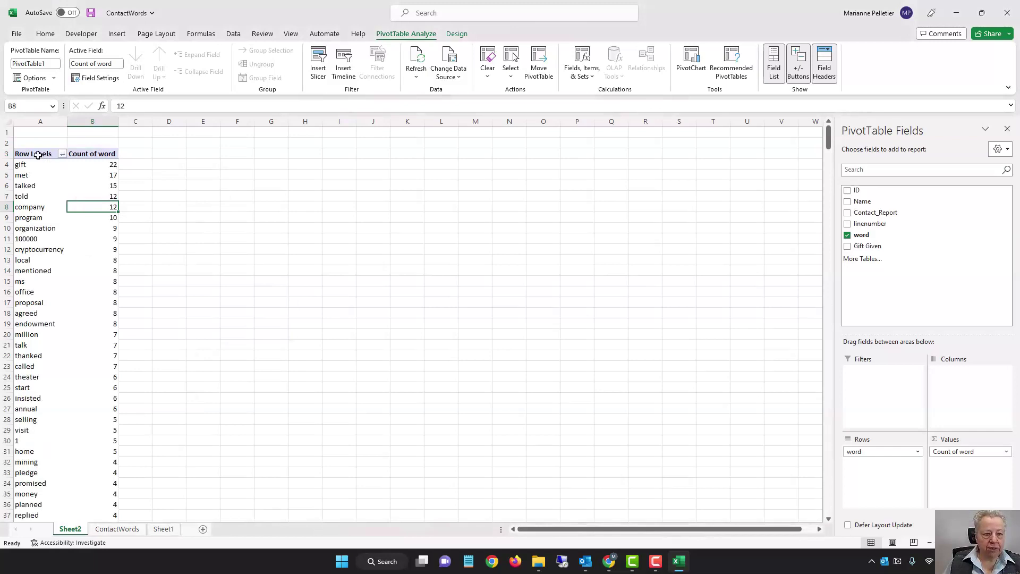
Highlight the most frequent words in rows 4 to 31 and examine the less frequent words further down the PivotTable.
click(24, 164)
drag(23, 164, 23, 451)
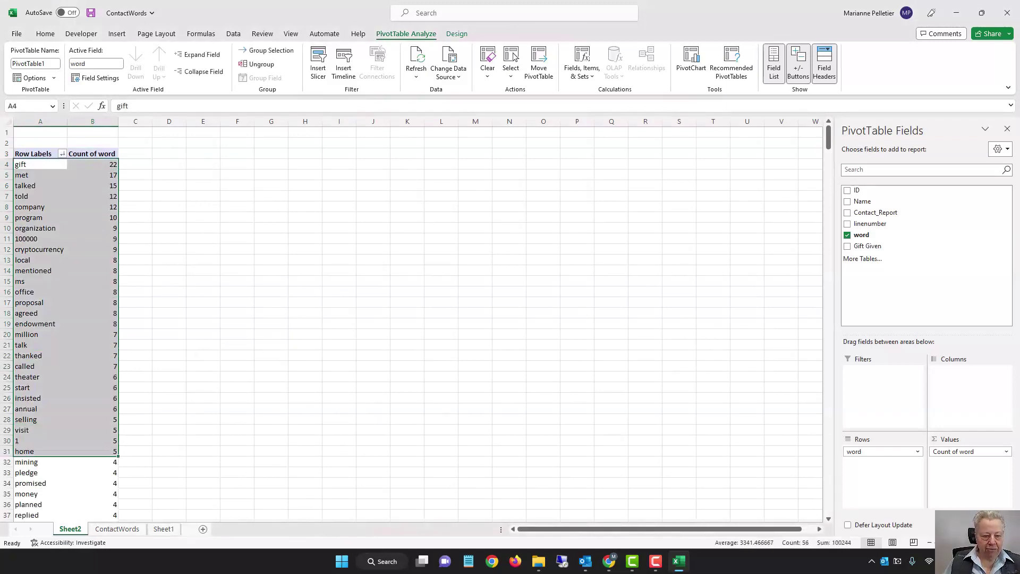
scroll(31, 408, down, 20)
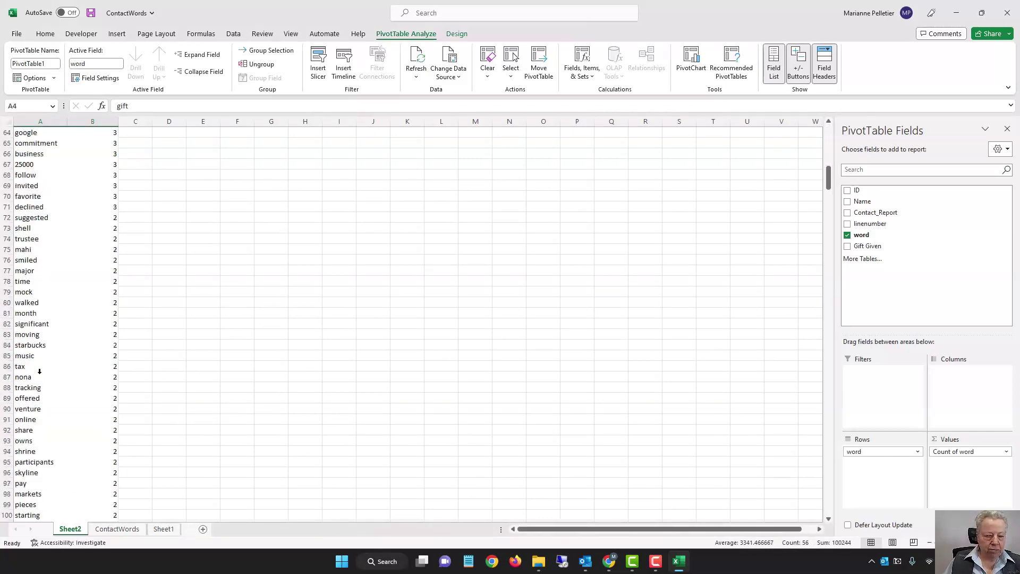
scroll(39, 371, down, 20)
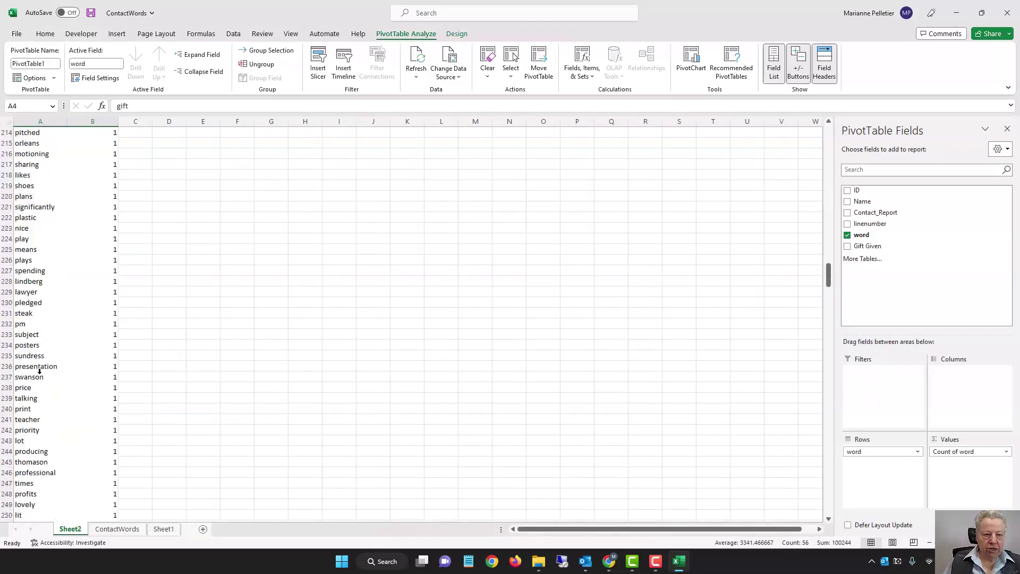
scroll(39, 371, down, 20)
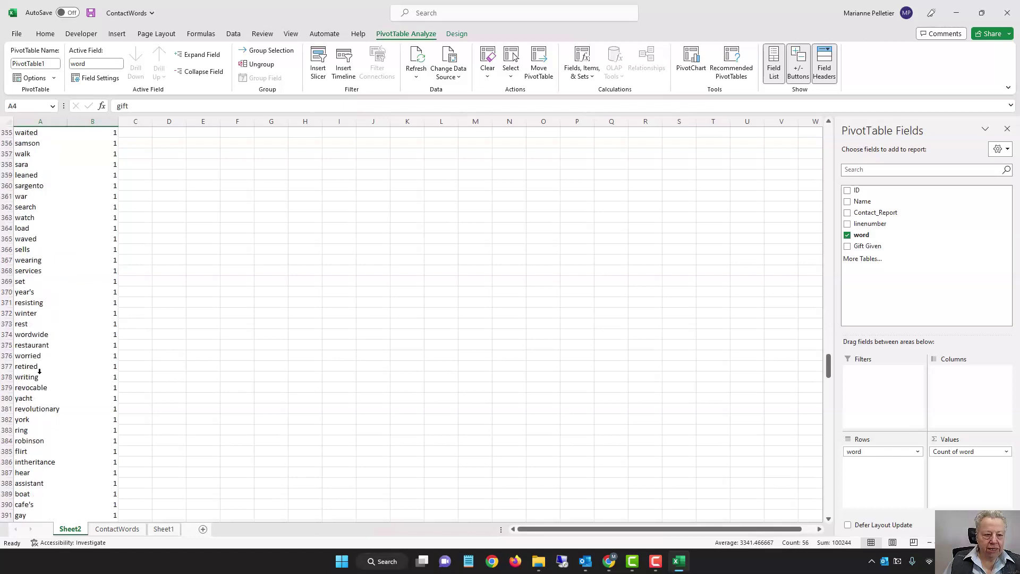
scroll(39, 371, up, 14)
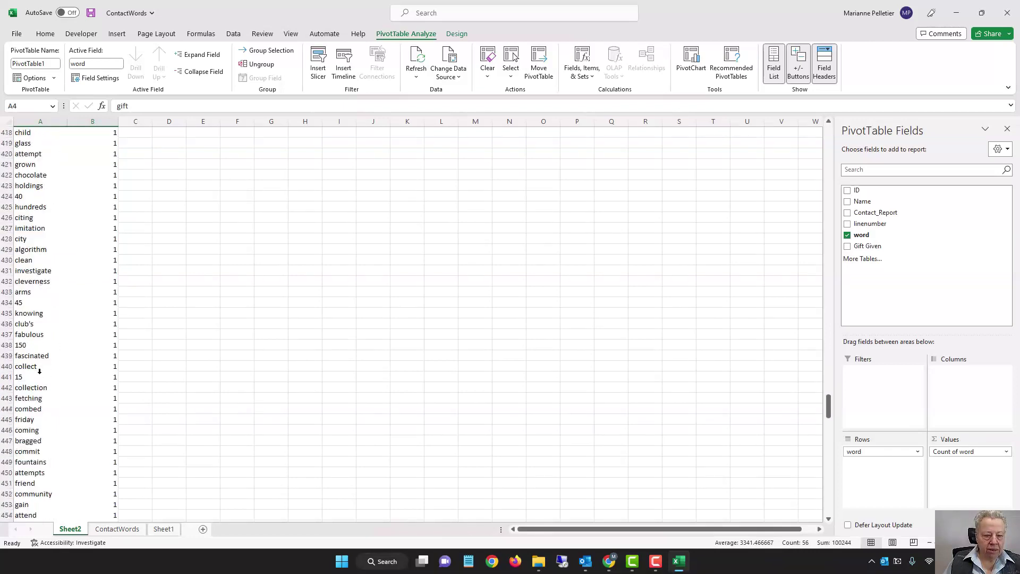
scroll(40, 371, up, 20)
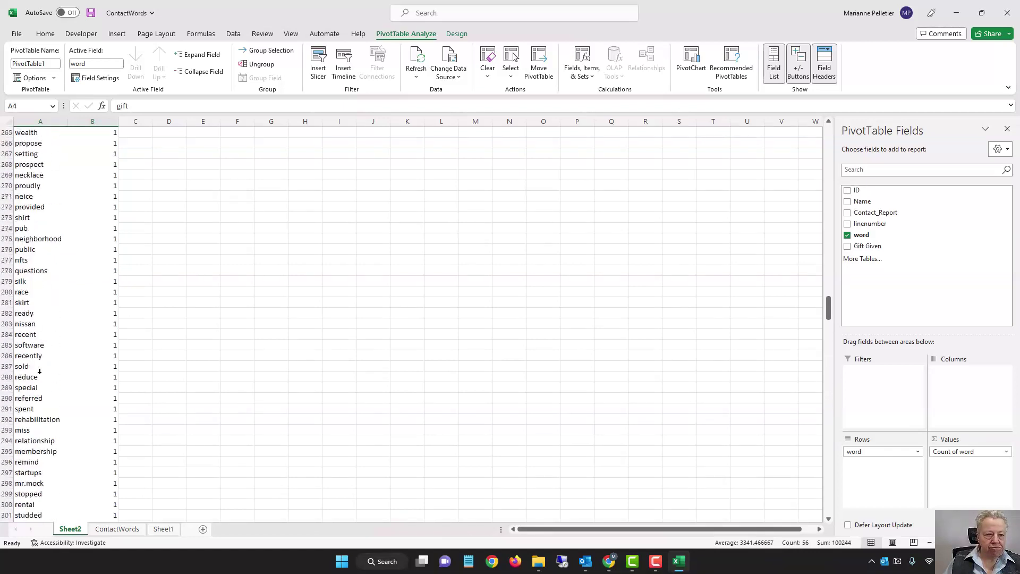
scroll(40, 371, up, 20)
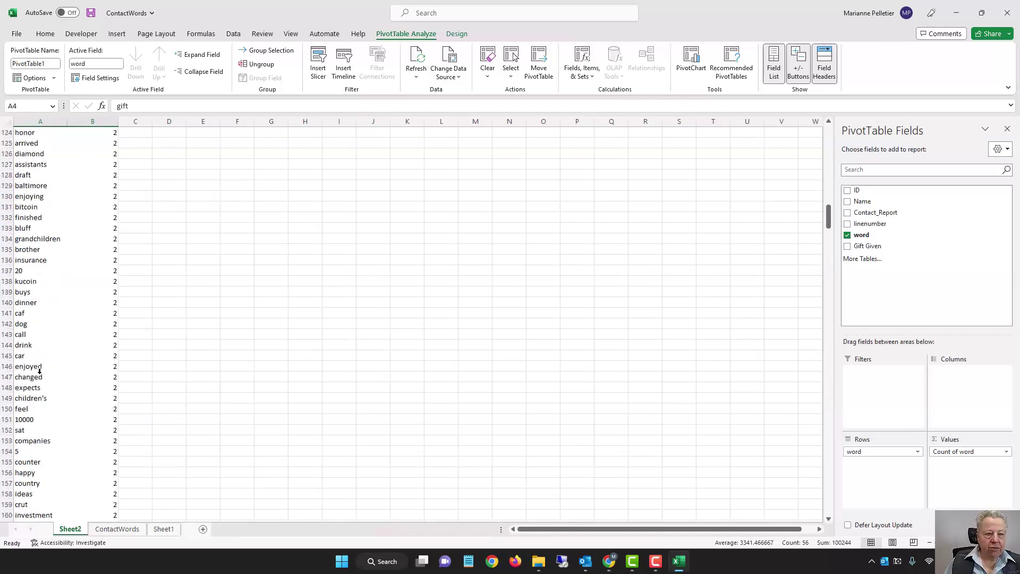
Return to the ContactWords sheet and add the heading WordLC in cell G1, beside the Gift Given column.
scroll(39, 371, up, 13)
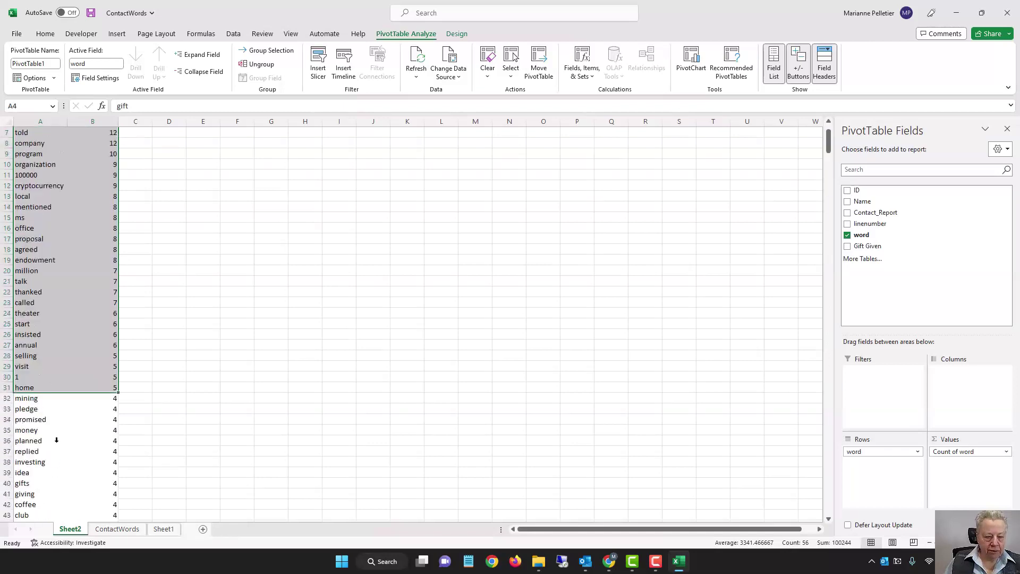
click(116, 529)
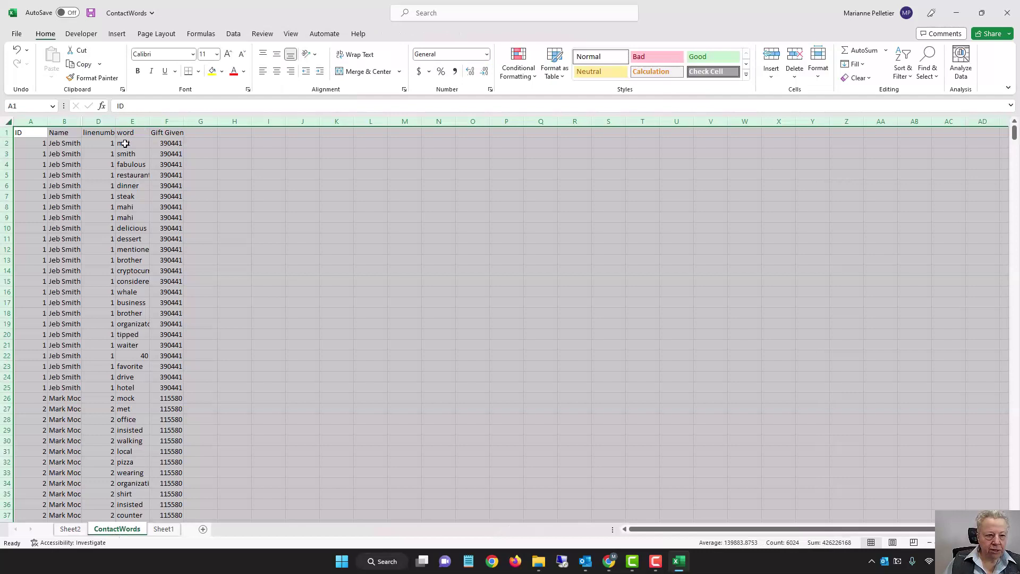
click(125, 144)
click(208, 134)
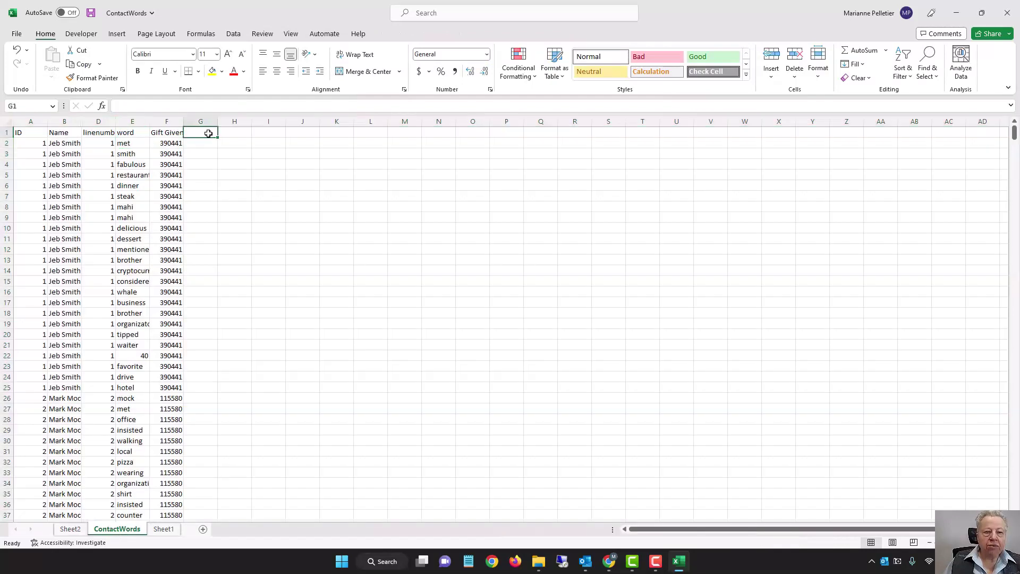
text(WordLC)
key(Return)
Enter the formula =LOWER(E2) in cell G2 and fill it down the whole WordLC column.
text(=lo)
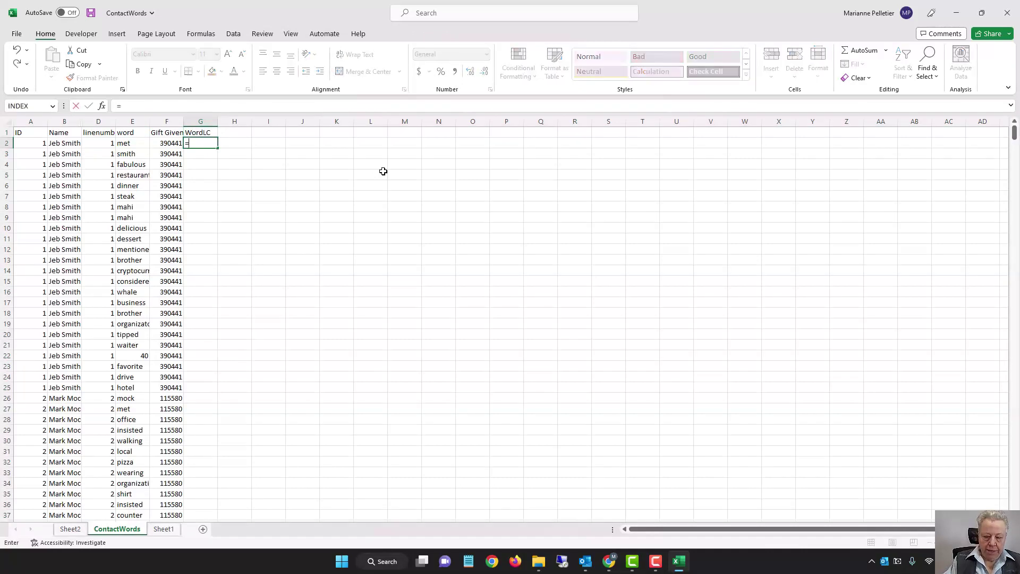
key(BackSpace)
key(BackSpace)
text(to)
key(BackSpace)
key(BackSpace)
text(lower)
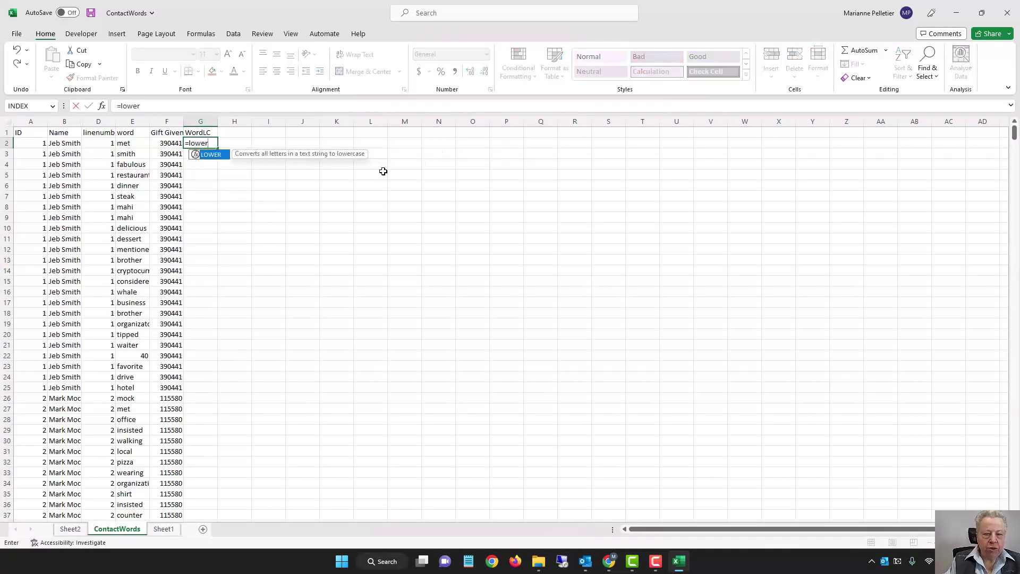
text(()
click(123, 145)
text())
key(Return)
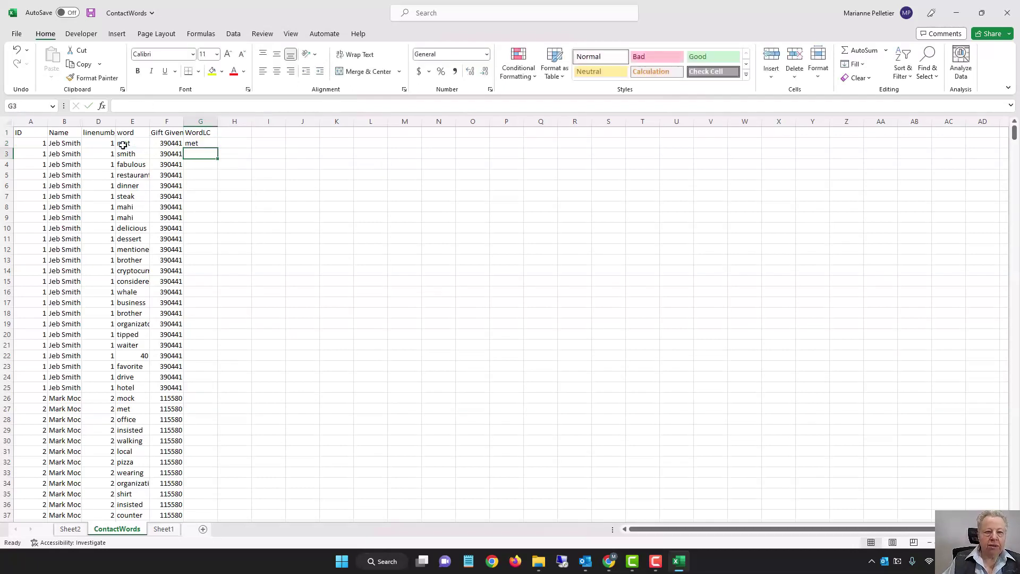
click(203, 145)
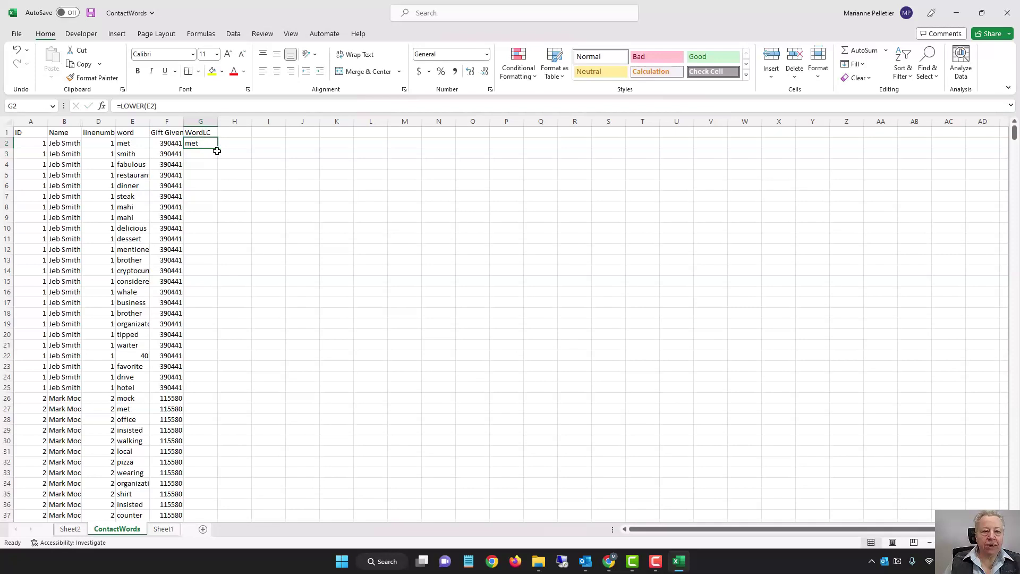
double_click(217, 148)
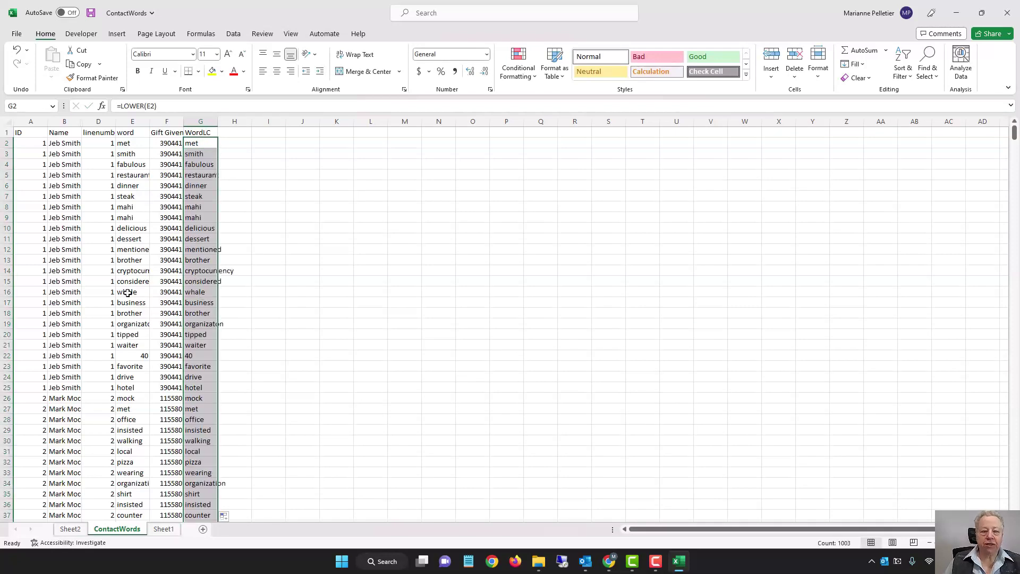
Copy the most frequent words and their counts in rows 4 to 31 of the PivotTable on Sheet2.
click(163, 528)
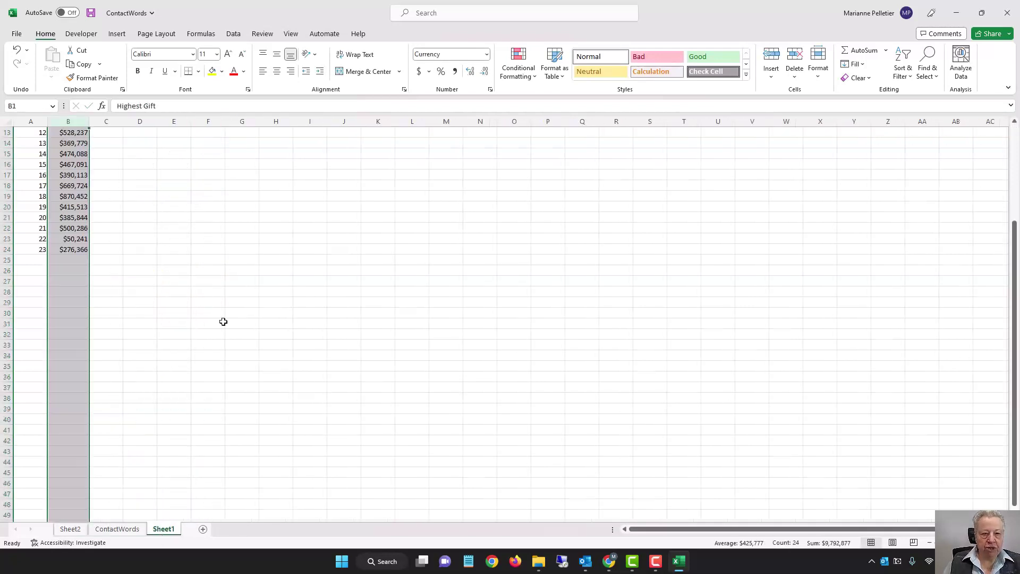
click(71, 528)
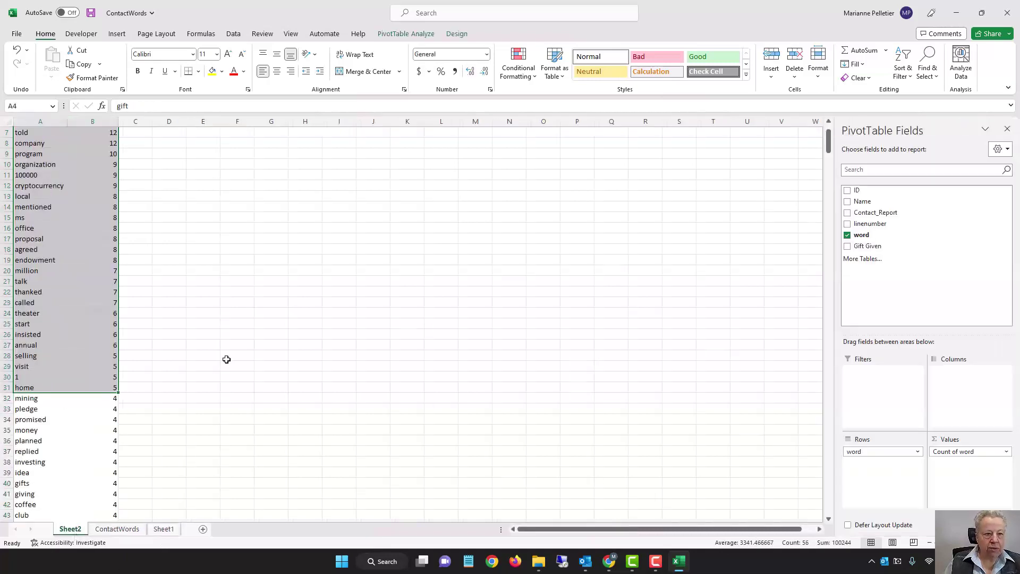
key(ctrl+c)
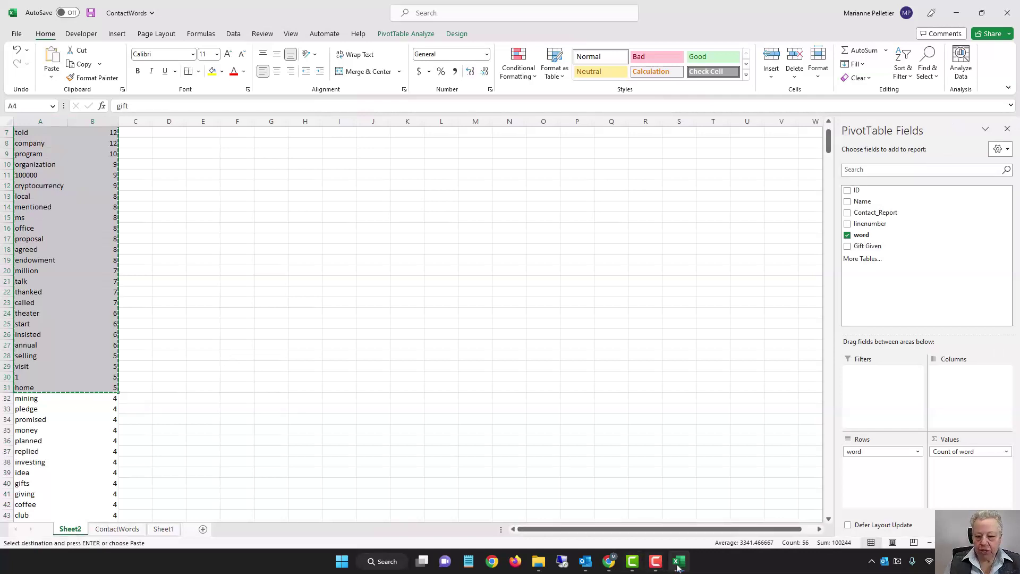
Switch to Chrome, download the sample tag cloud workbook from the Chandoo.org article, and open it in Excel with editing enabled.
mouse_move(677, 567)
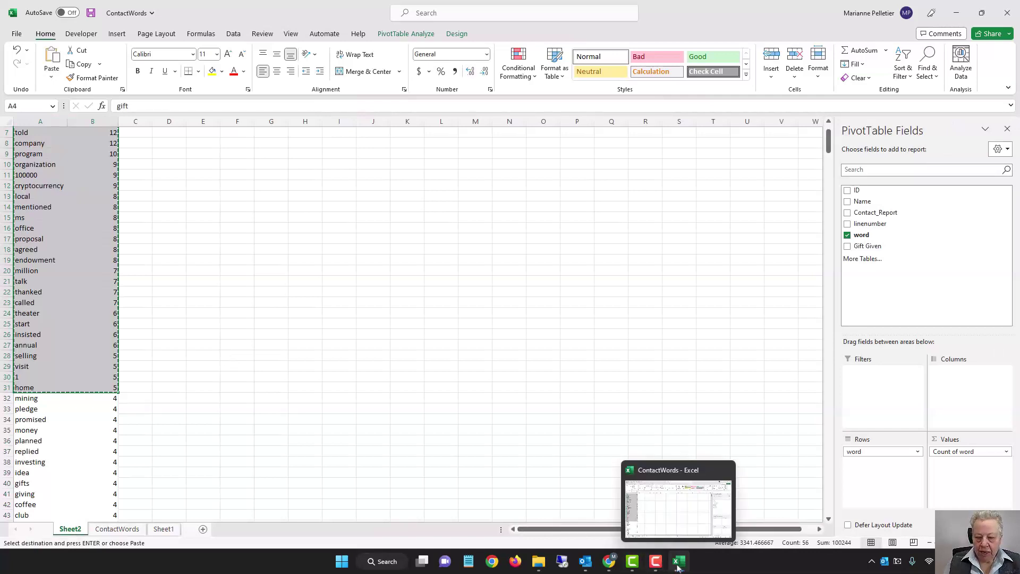
click(608, 567)
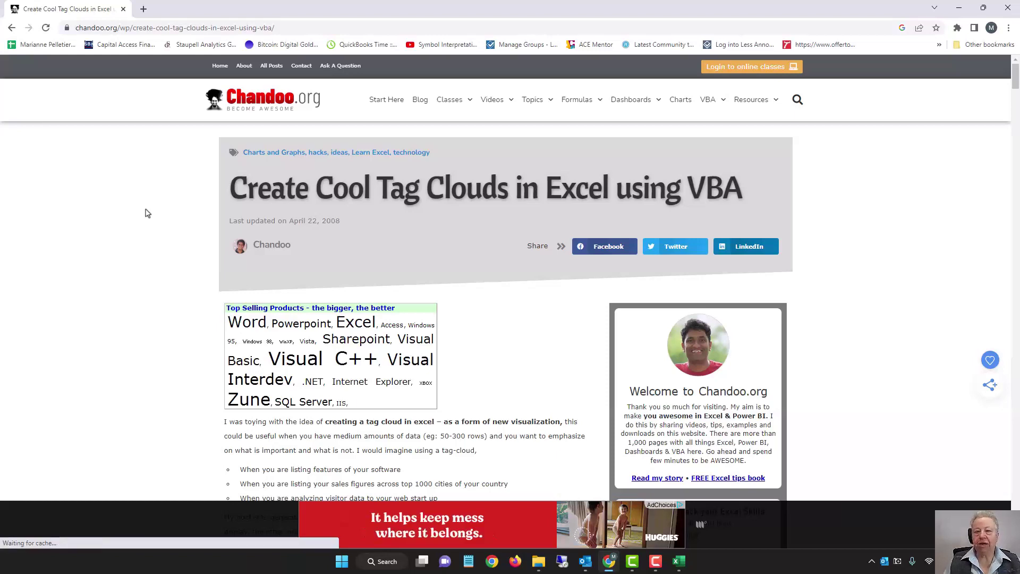
scroll(131, 212, down, 5)
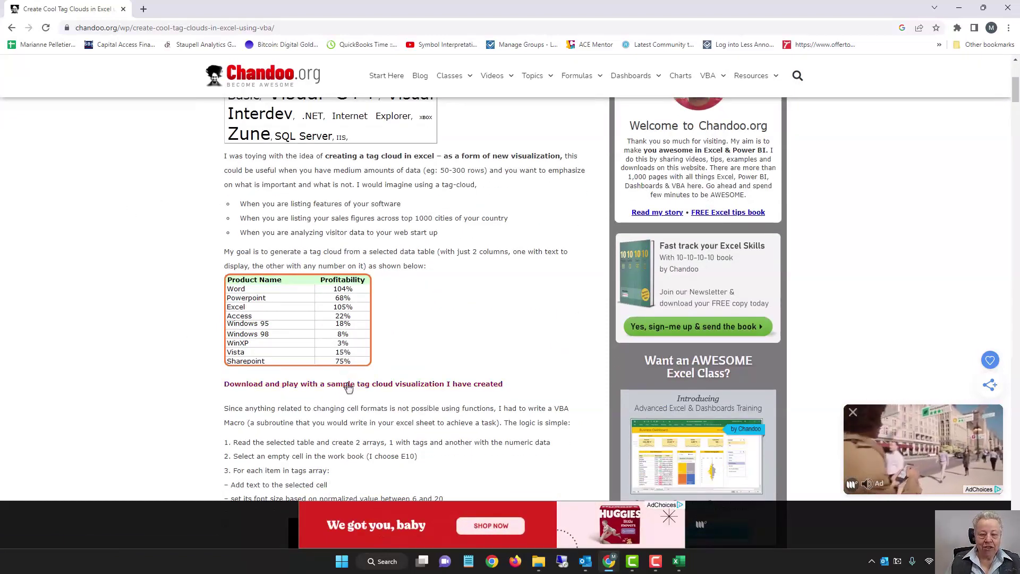
click(333, 384)
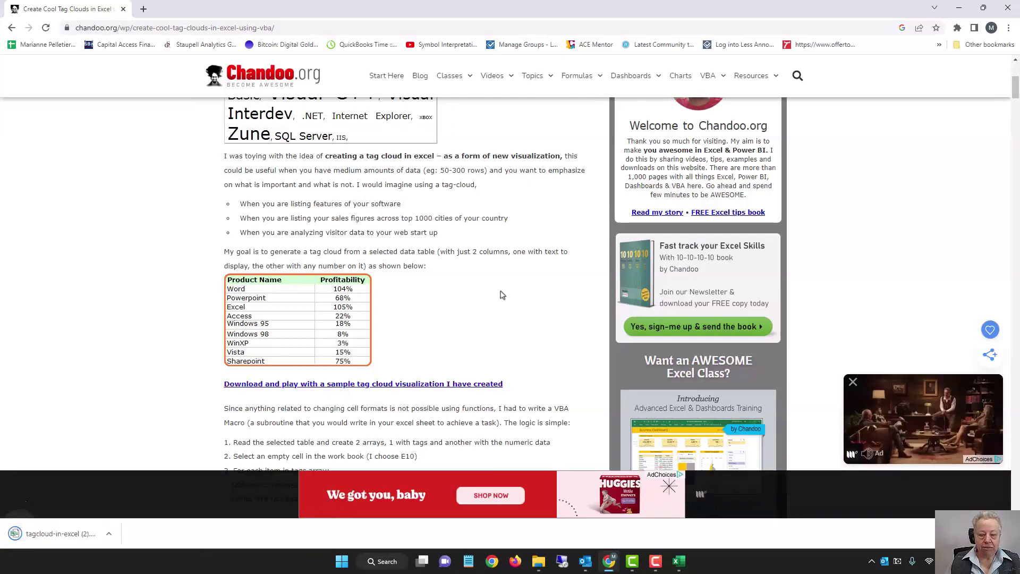
click(62, 534)
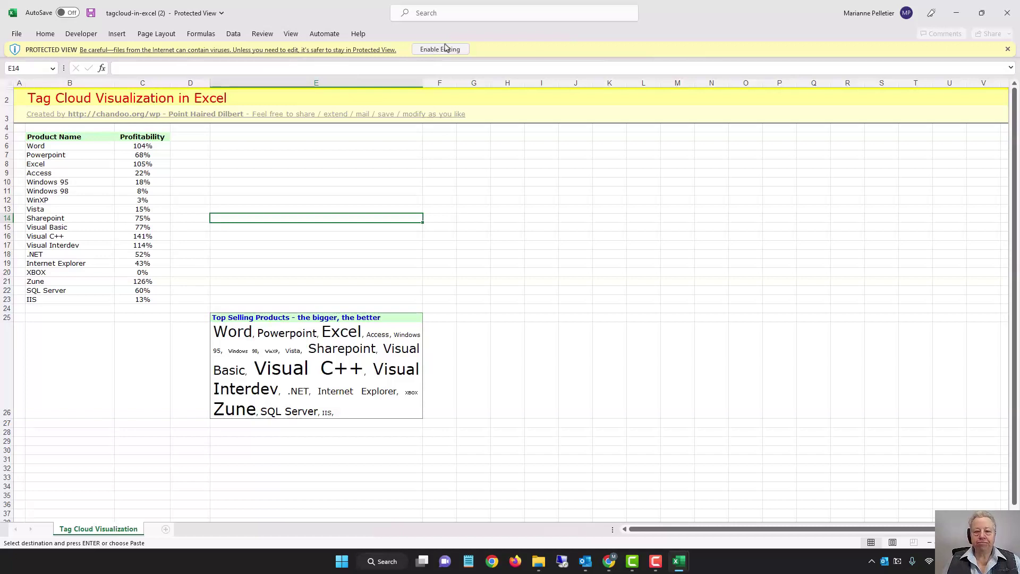
click(437, 49)
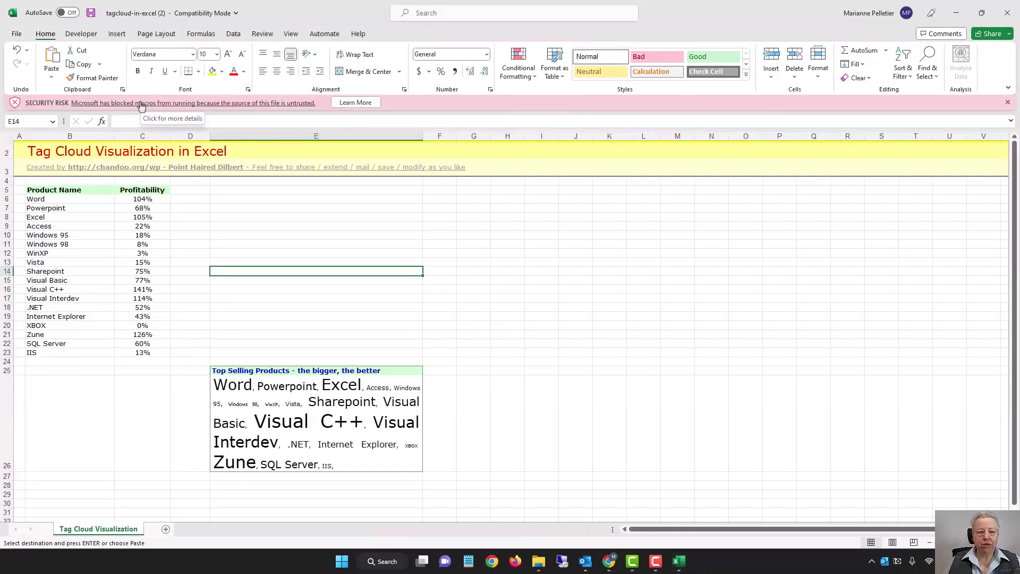
Save the tag cloud workbook to the Desktop as tagcloud-in-excel_ContactReports in the Excel Macro-Enabled Workbook format.
click(16, 34)
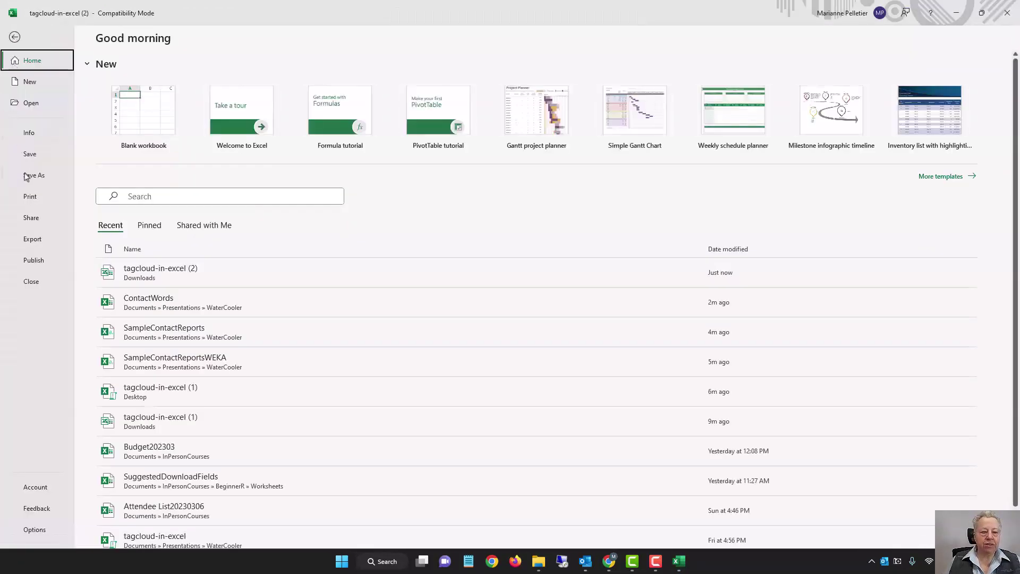
click(26, 177)
click(138, 221)
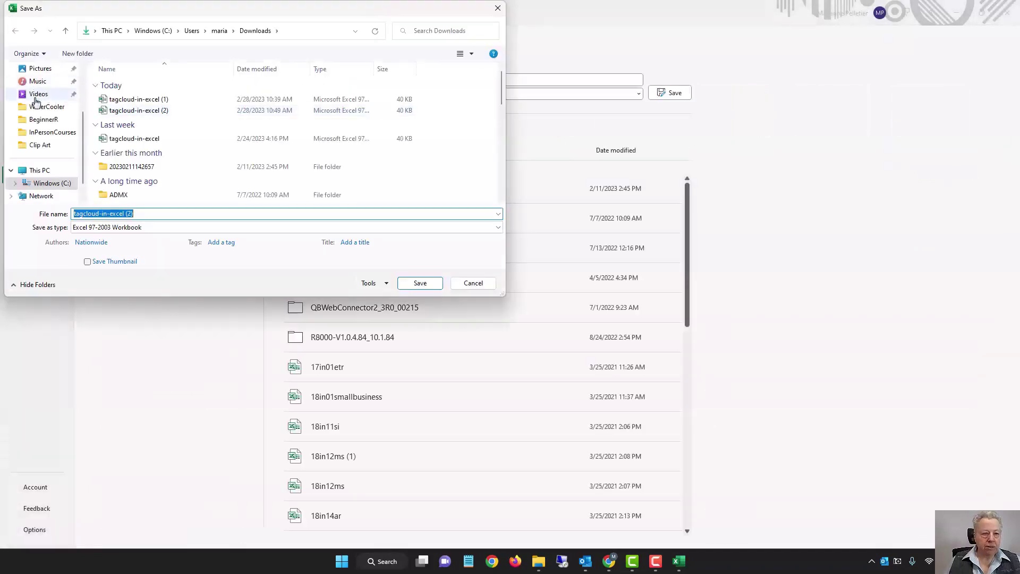
scroll(35, 101, up, 2)
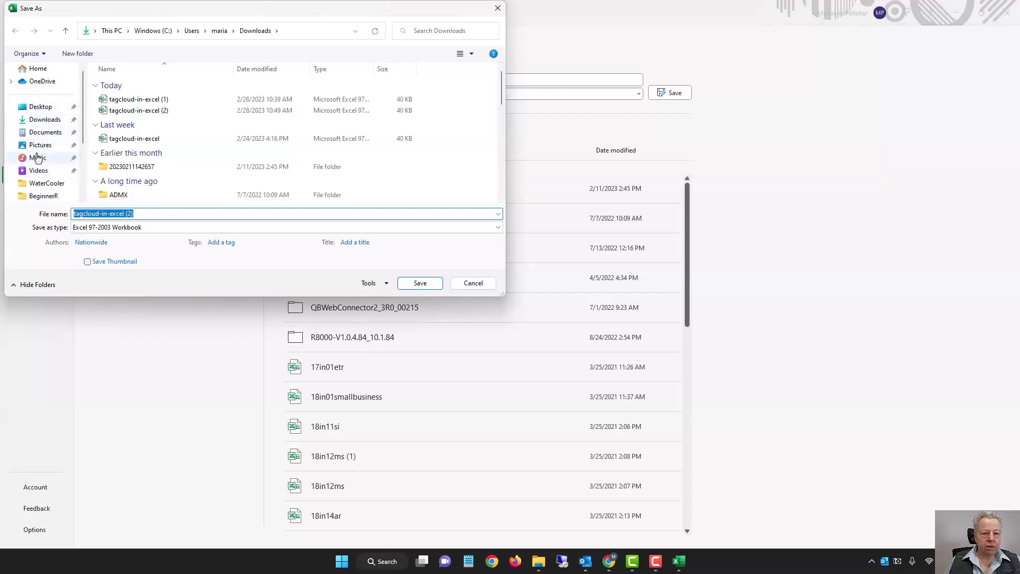
click(54, 107)
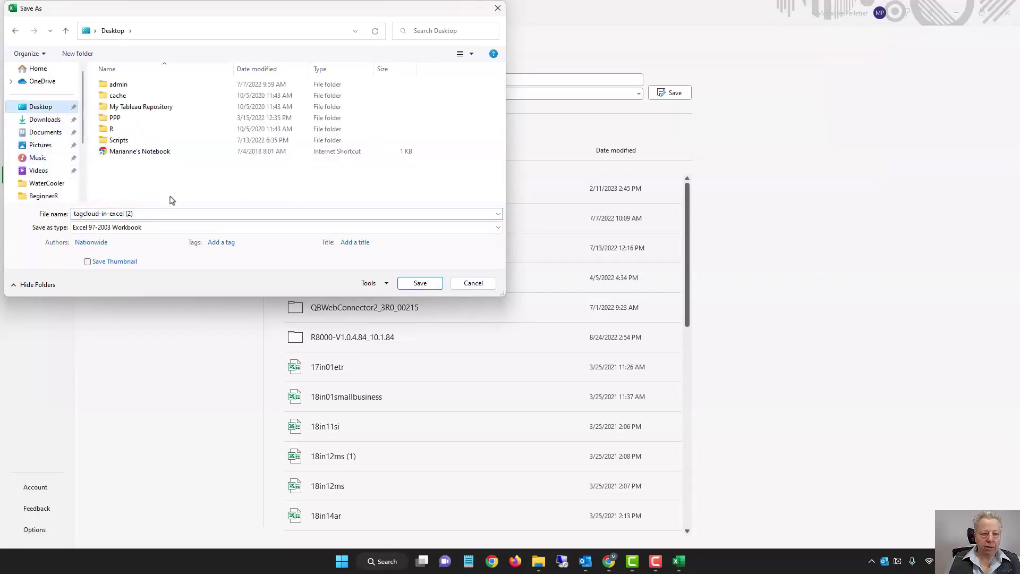
click(154, 218)
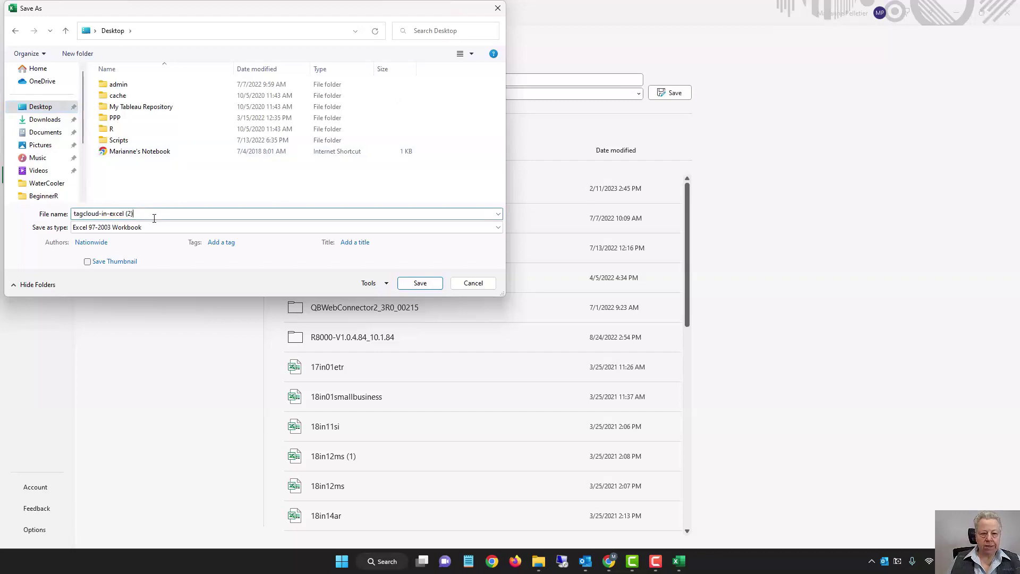
key(BackSpace)
key(BackSpace)
key(BackSpace)
text(_ContactReports)
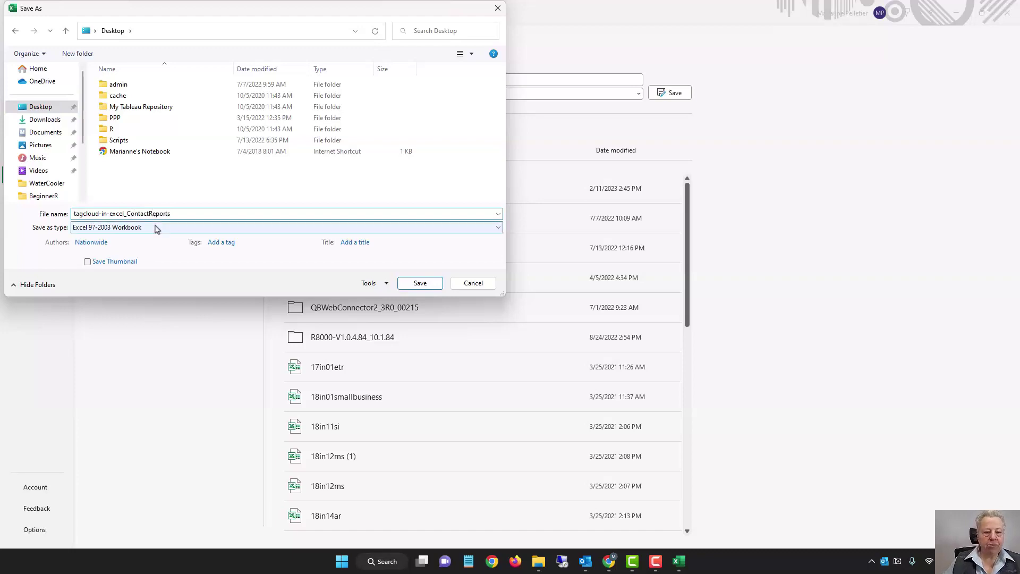
click(156, 228)
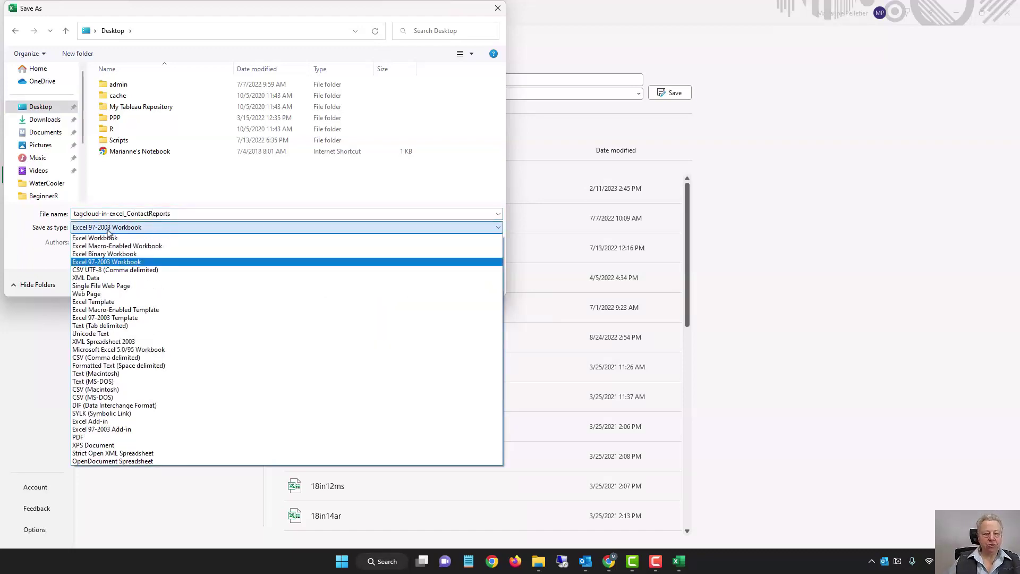
click(104, 246)
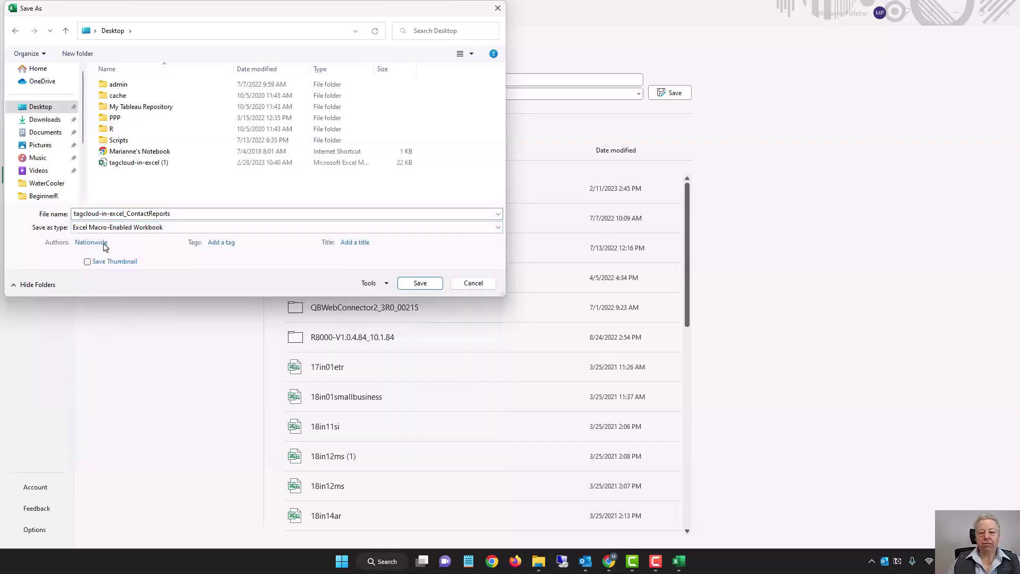
click(419, 283)
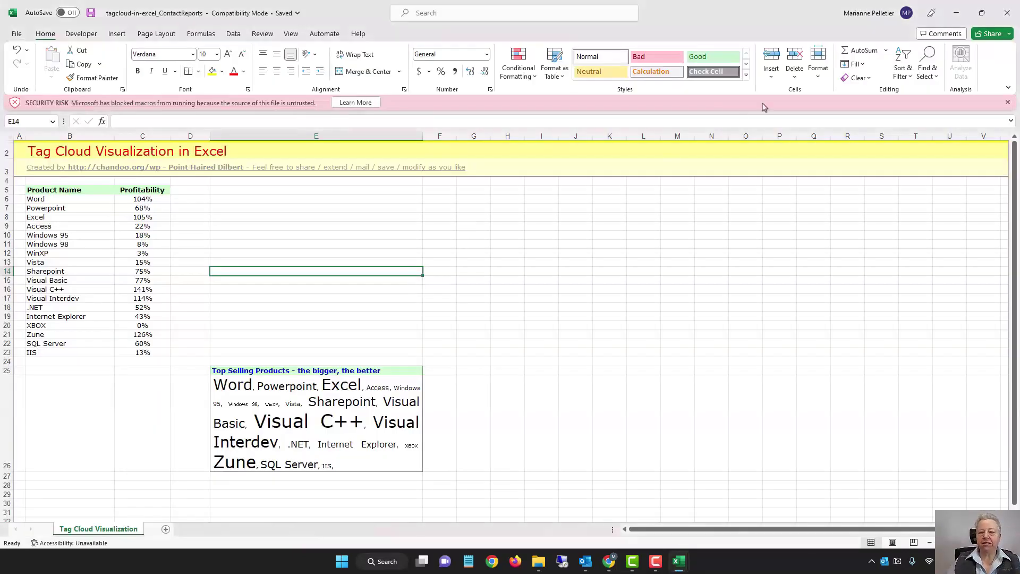
Close the tag cloud workbook and reopen tagcloud-in-excel_ContactReports from the recent workbooks.
click(1006, 17)
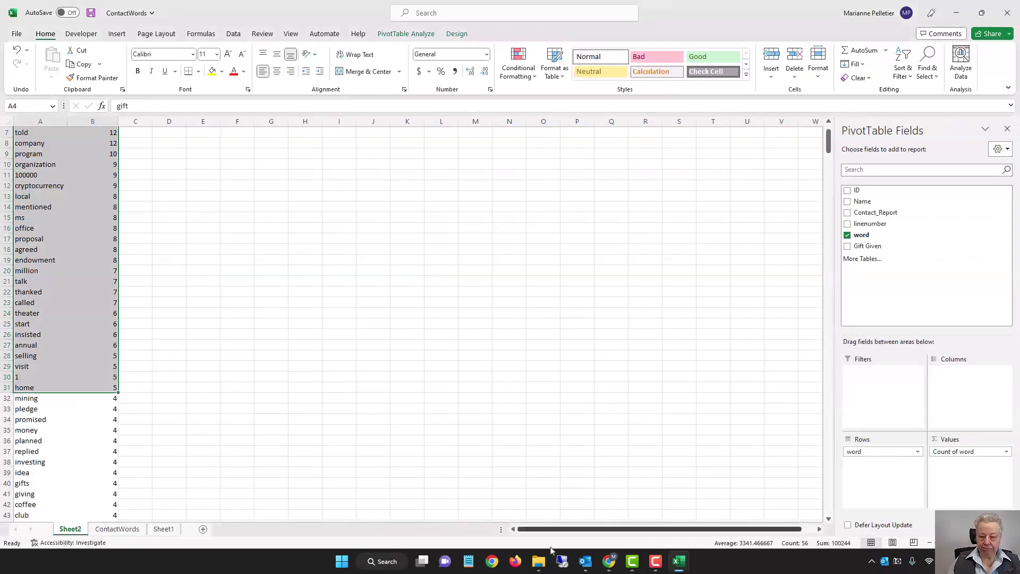
click(16, 35)
click(28, 104)
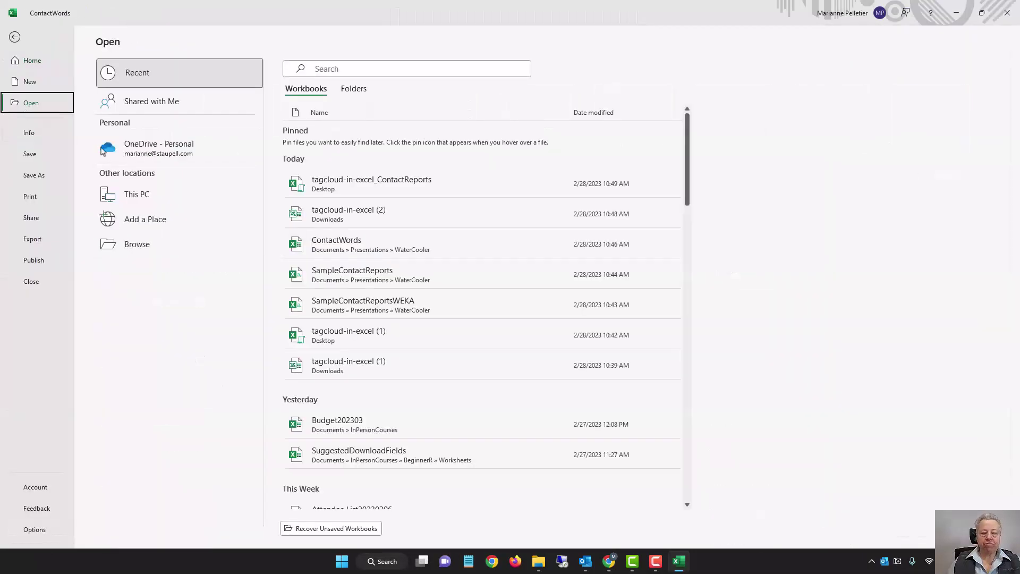
click(344, 190)
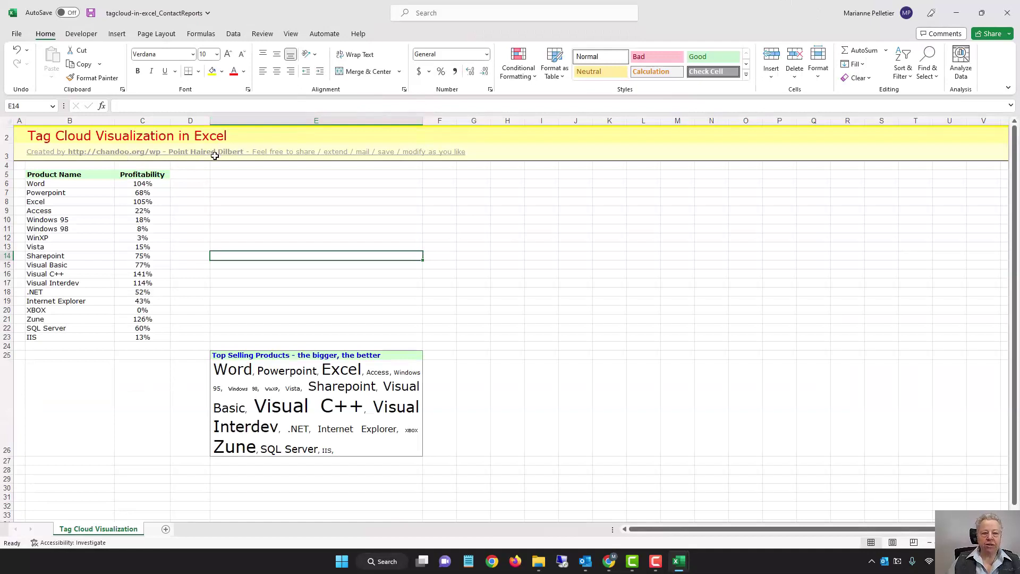
Change the table headings in B5 and C5 to Contact Report Word and Count.
click(47, 176)
text(C)
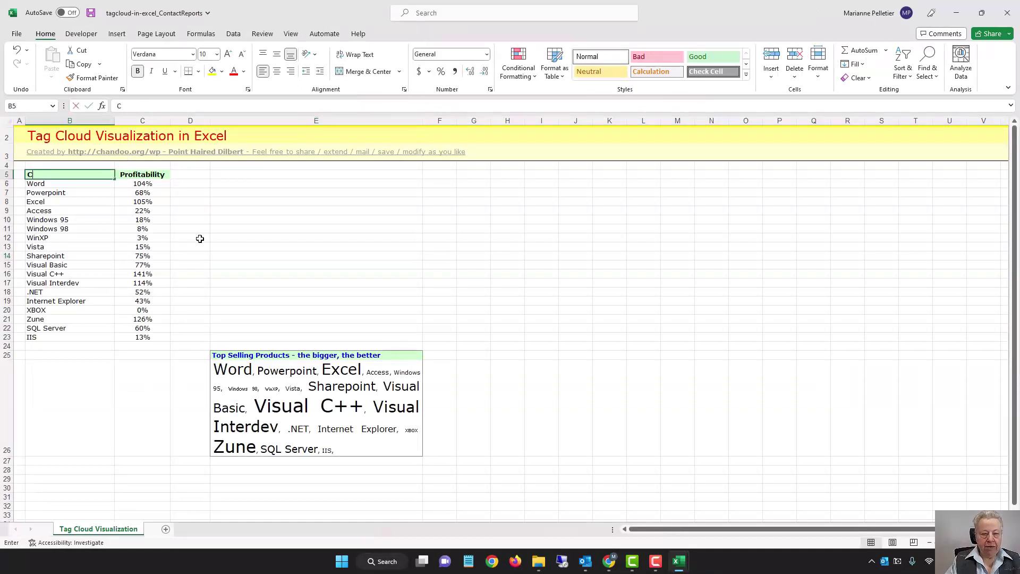
text(ontact Report Wor)
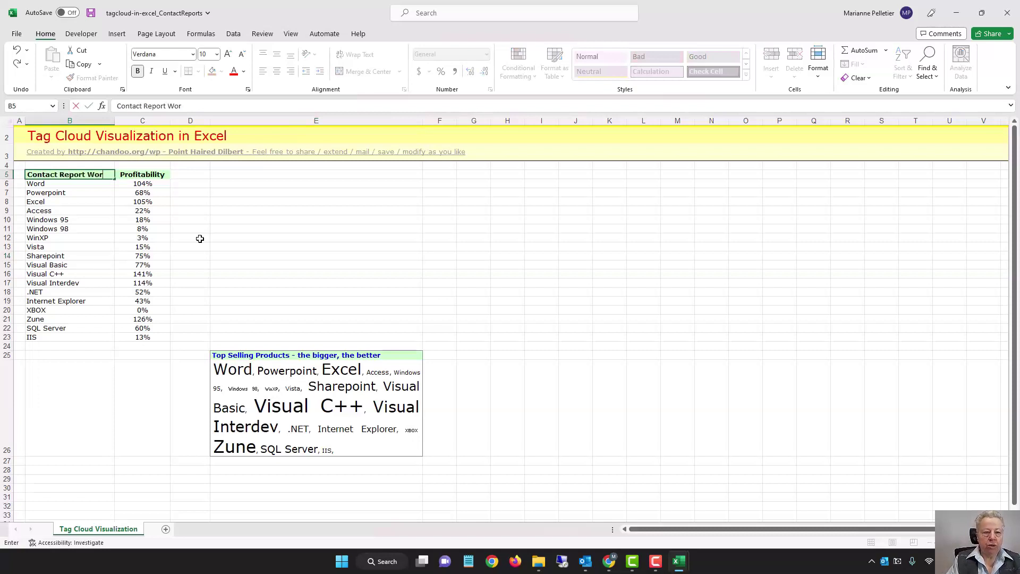
key(Tab)
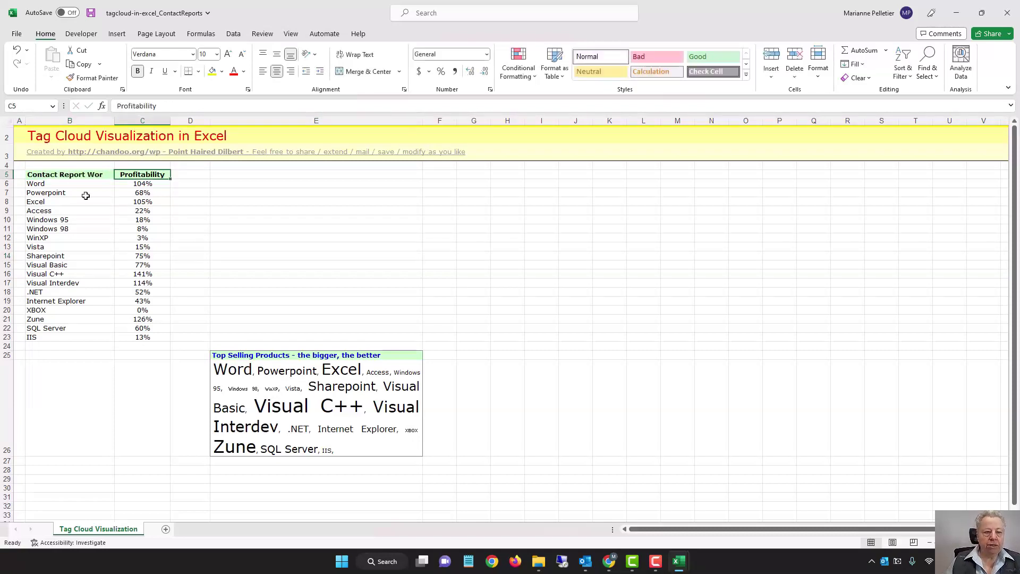
click(81, 174)
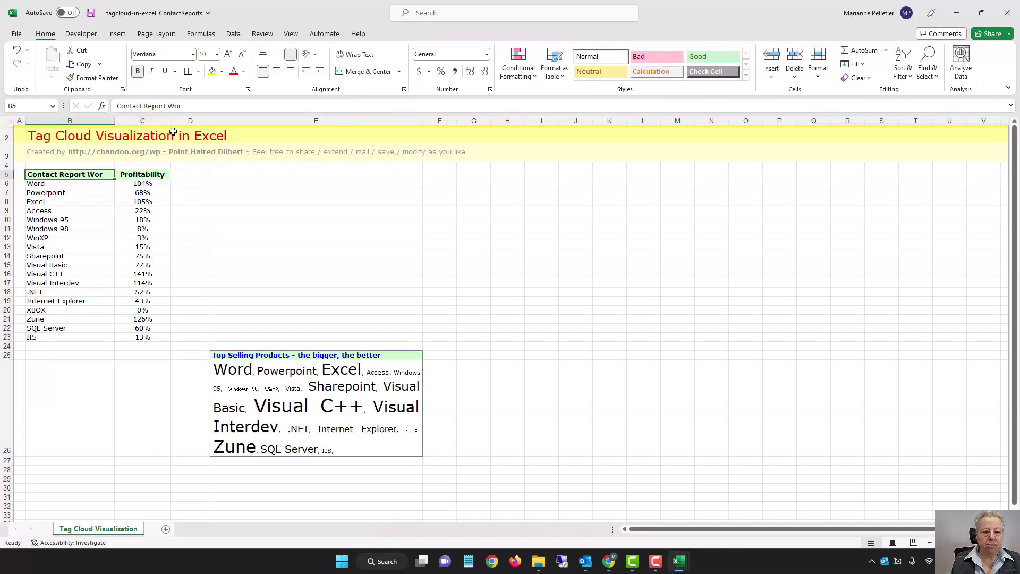
click(189, 108)
click(143, 171)
text(Count)
key(Return)
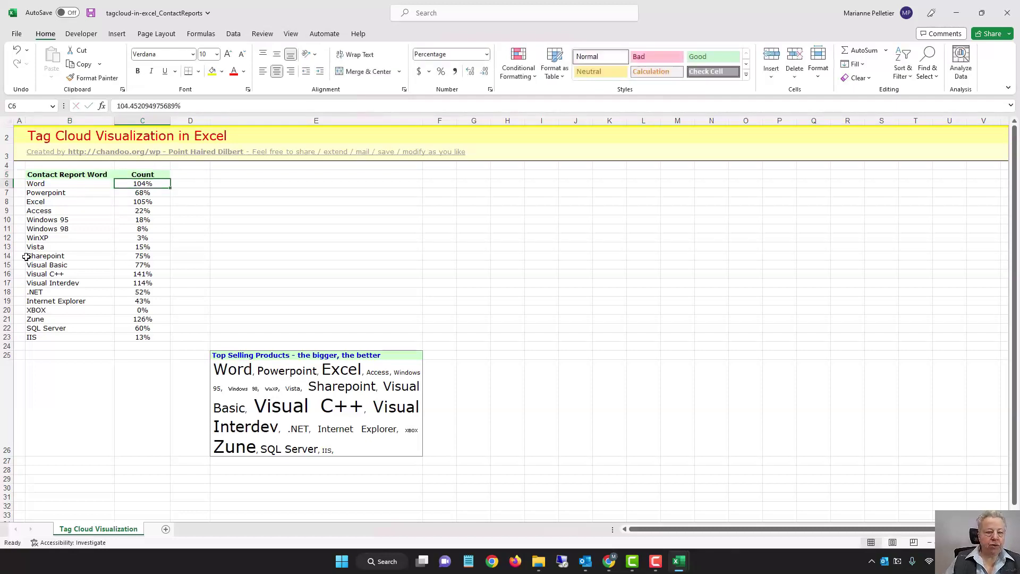
Clear the sample entries in B6:C23 and paste there, as values, the top words and counts from A4:B31 of ContactWords Sheet2.
drag(49, 181, 143, 338)
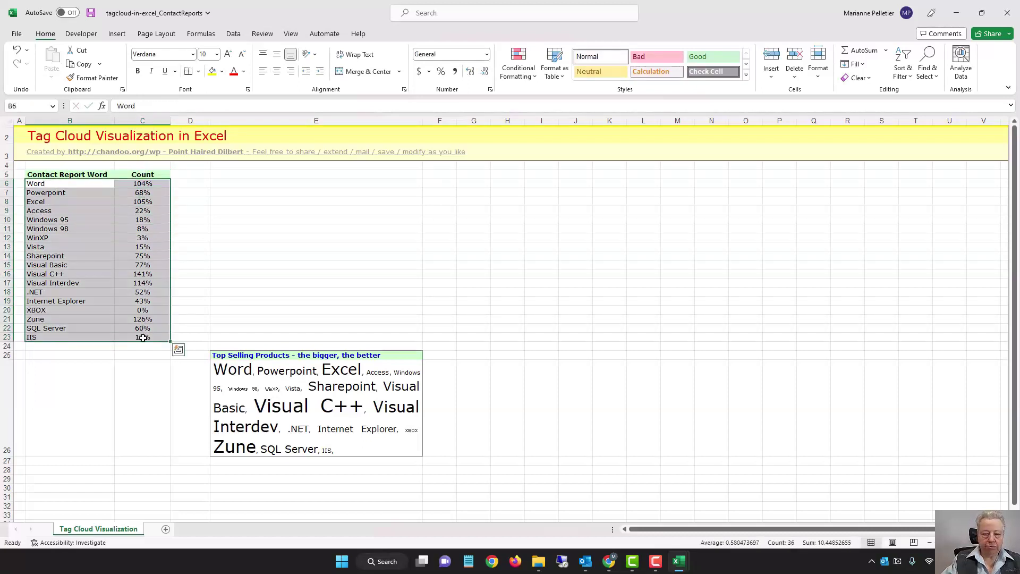
key(Delete)
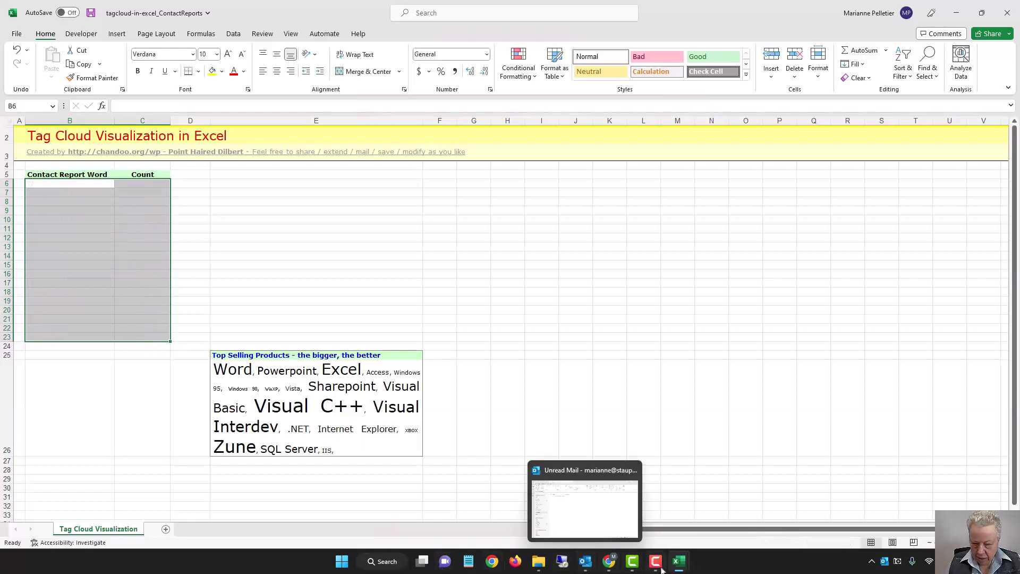
mouse_move(679, 564)
click(616, 509)
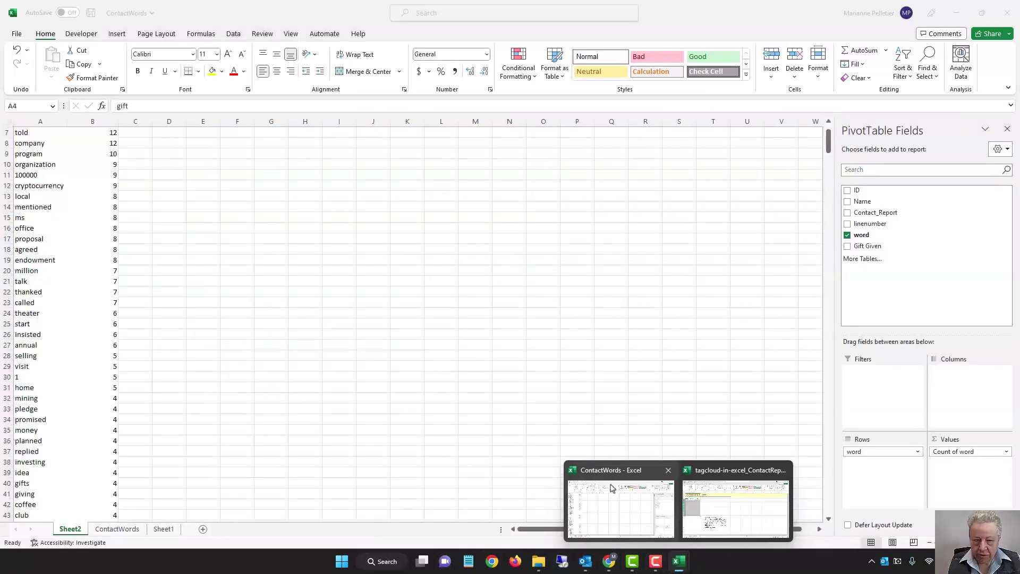
scroll(144, 285, up, 2)
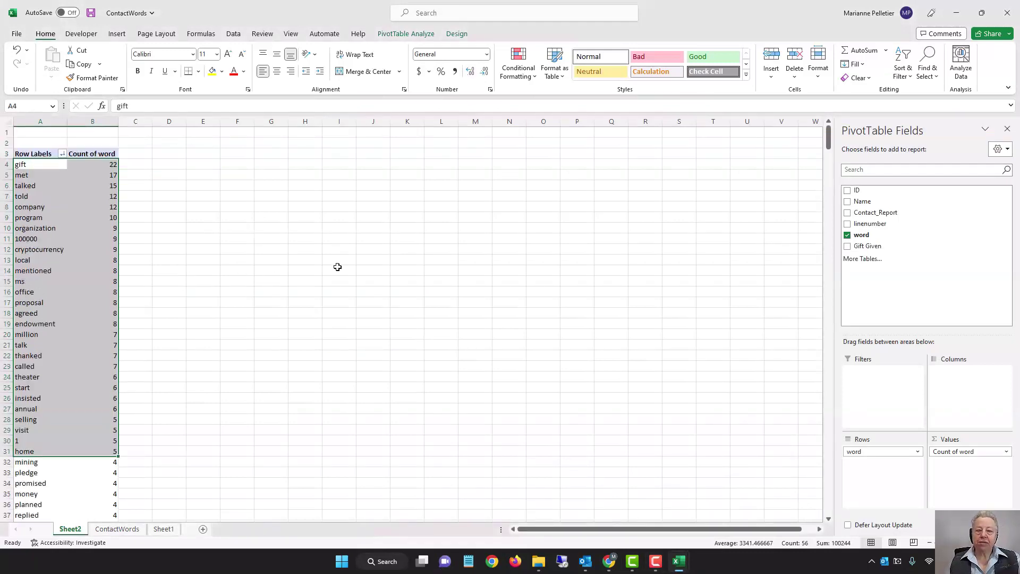
key(ctrl+c)
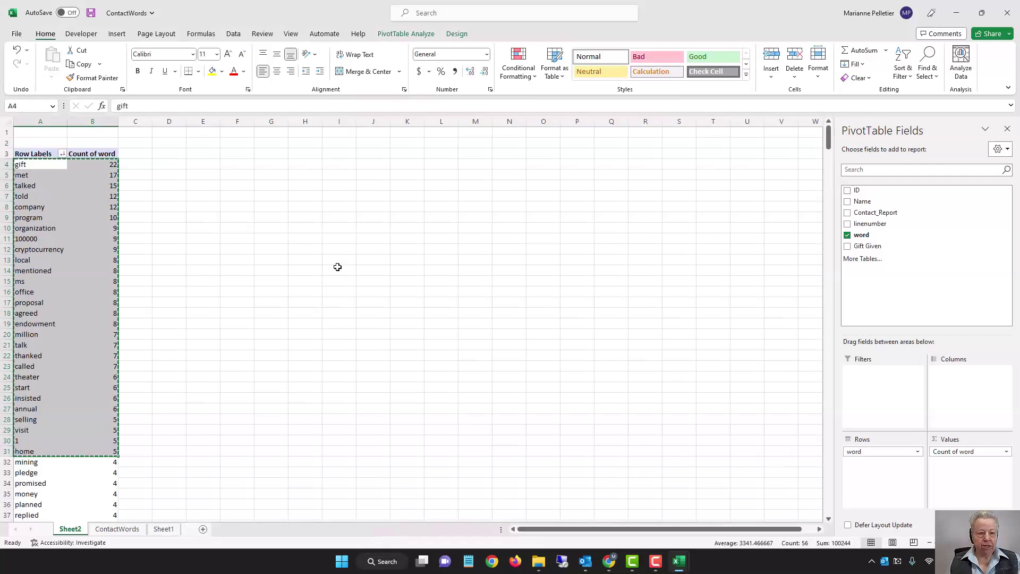
mouse_move(664, 561)
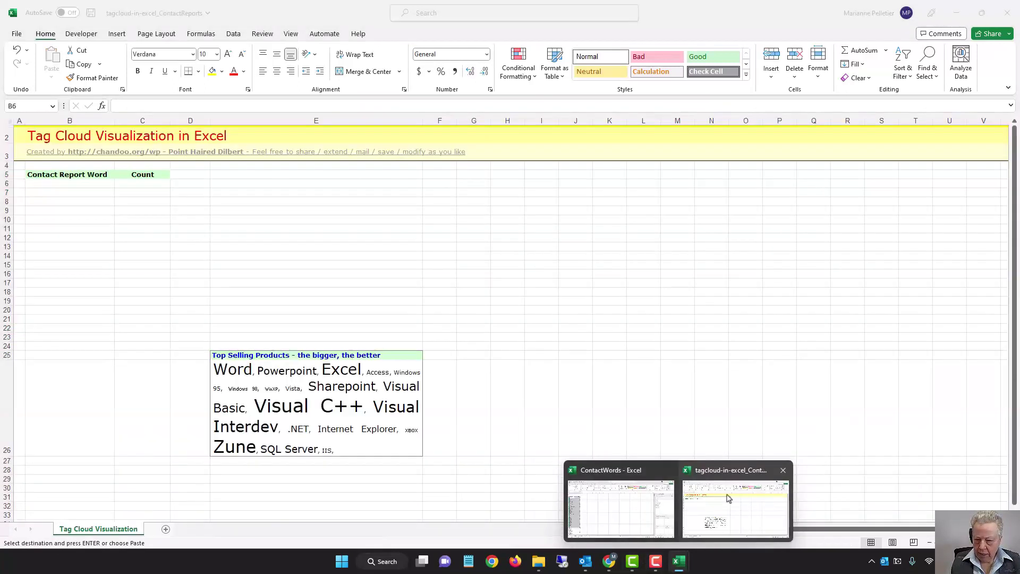
click(726, 496)
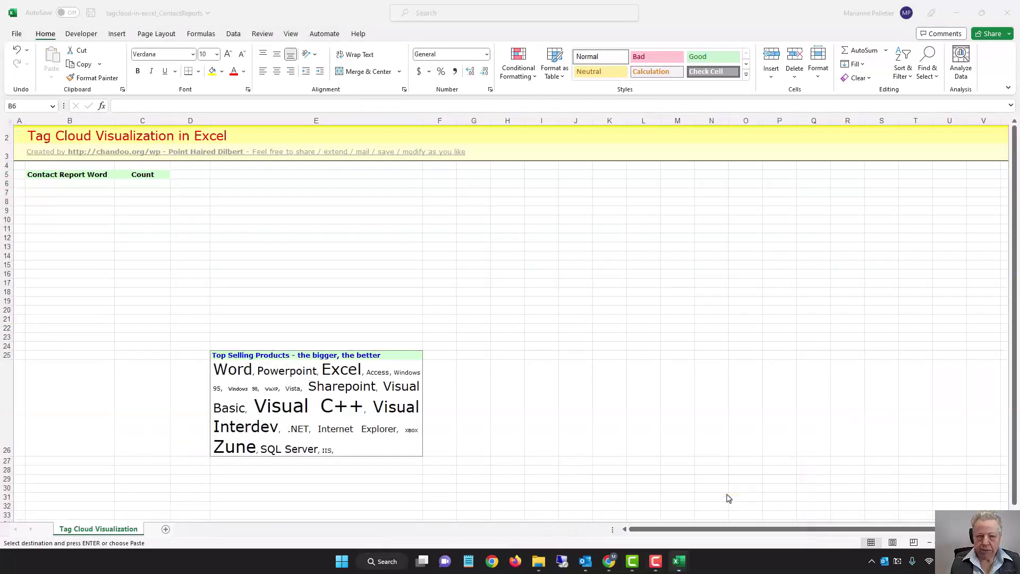
right_click(44, 183)
click(89, 264)
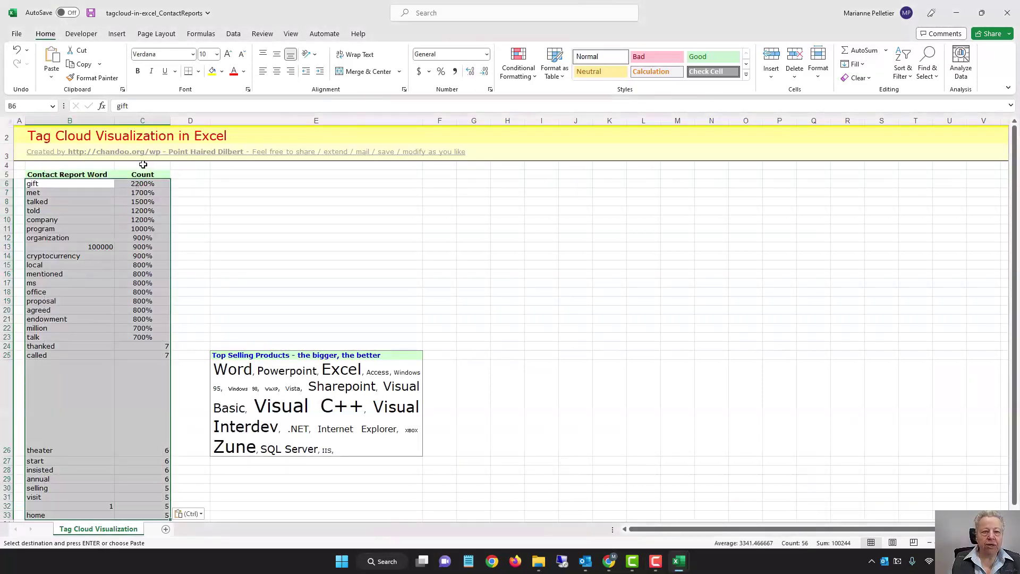
Format the Count column C as Number with no decimal places.
click(144, 118)
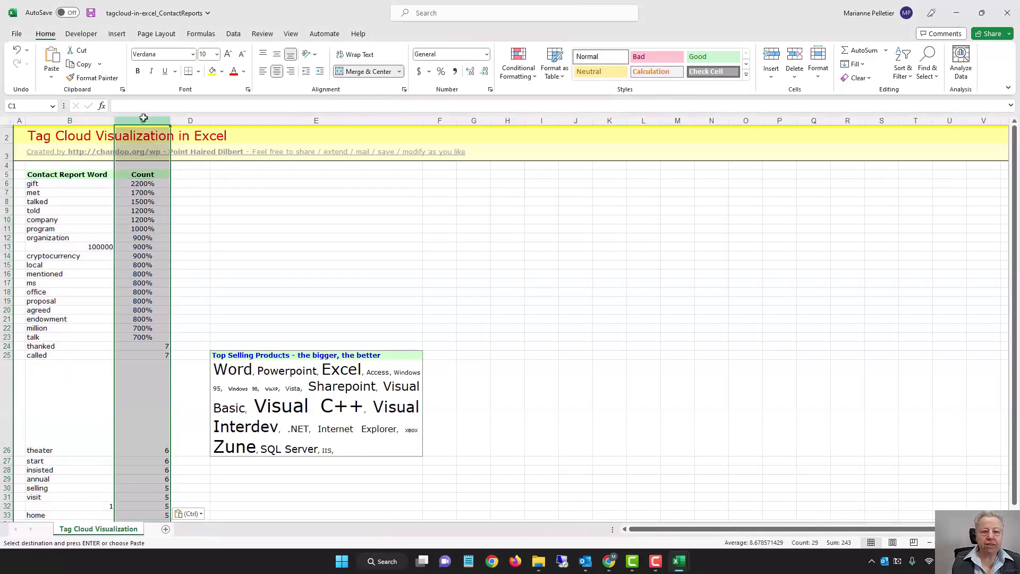
click(486, 54)
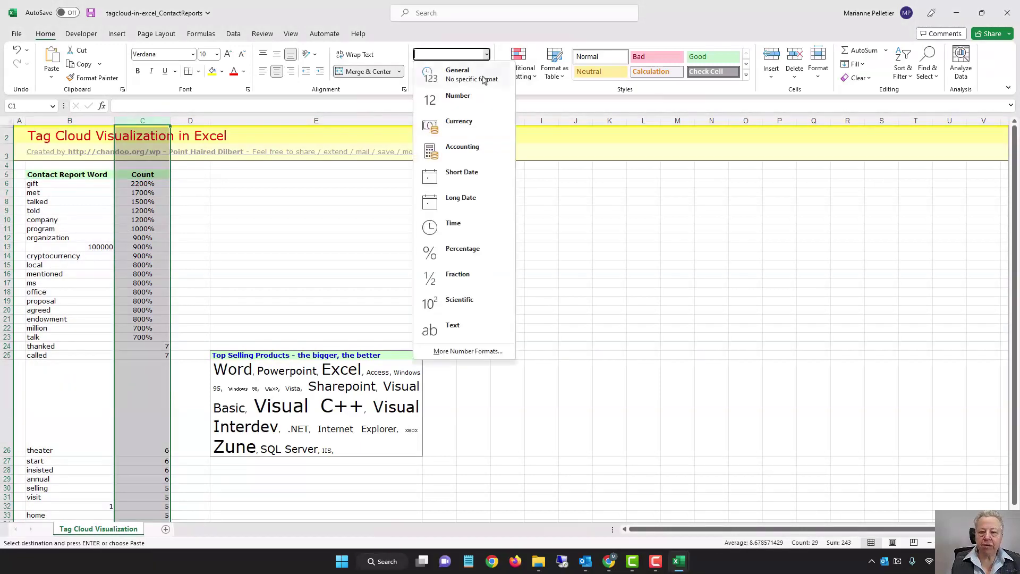
click(468, 99)
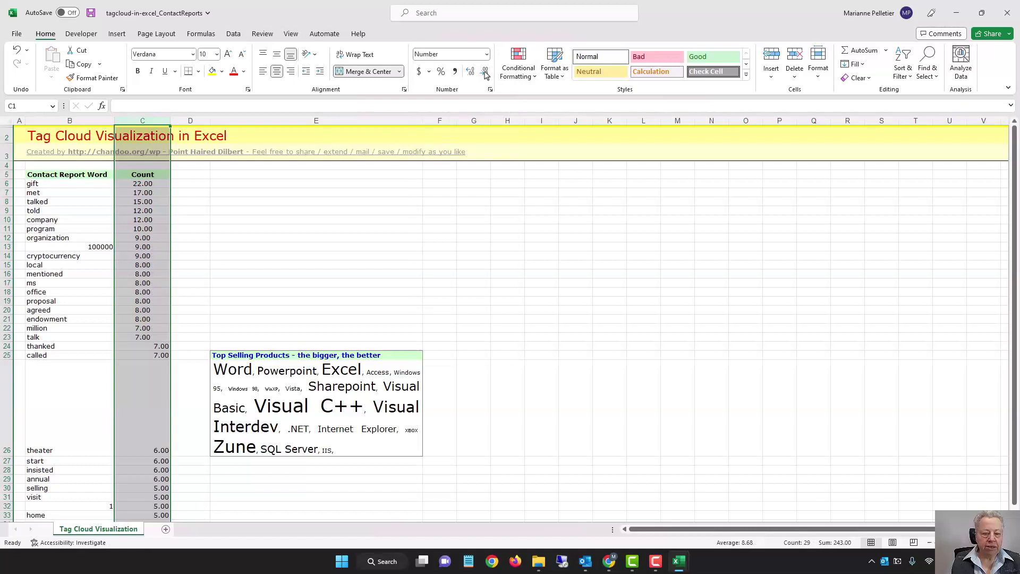
click(485, 72)
click(485, 72)
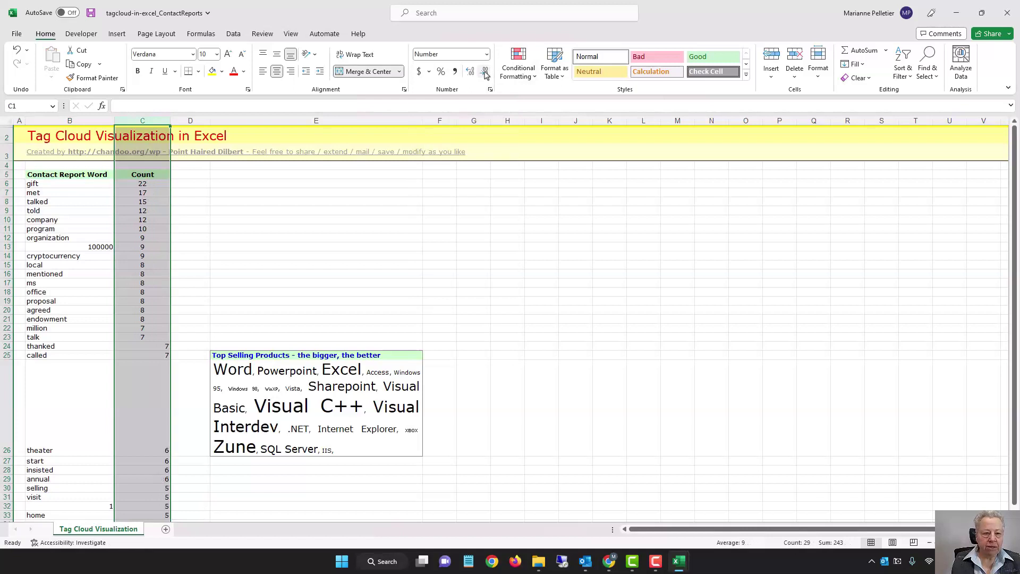
click(137, 336)
scroll(137, 213, down, 3)
scroll(136, 213, up, 1)
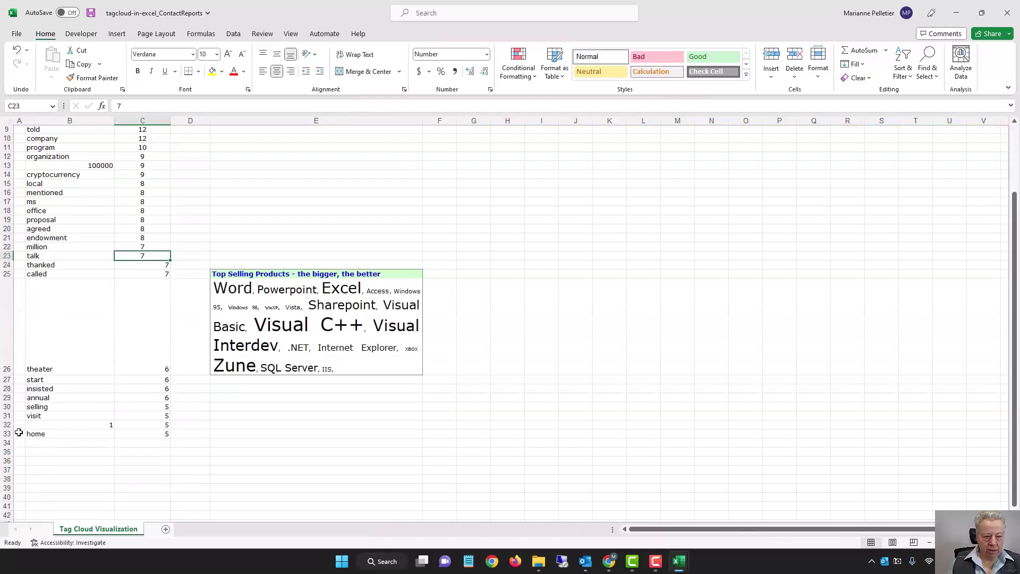
click(55, 426)
scroll(110, 271, up, 3)
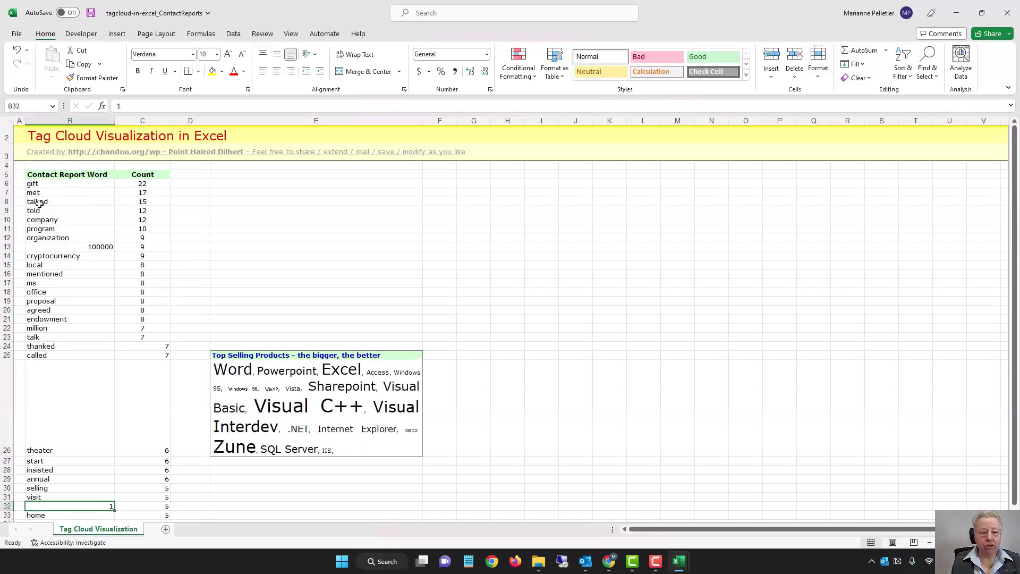
click(49, 186)
drag(53, 184, 153, 494)
Change the tag cloud heading in E25 to Top Words in Contact Reports.
click(263, 336)
text(Top wor)
key(BackSpace)
key(BackSpace)
key(BackSpace)
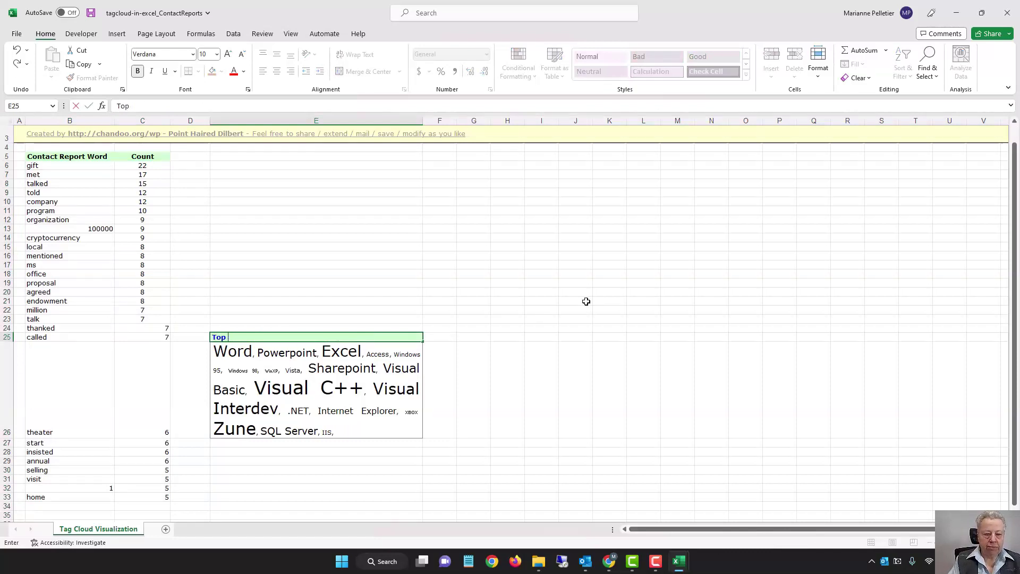
text(Words in Contact Reports)
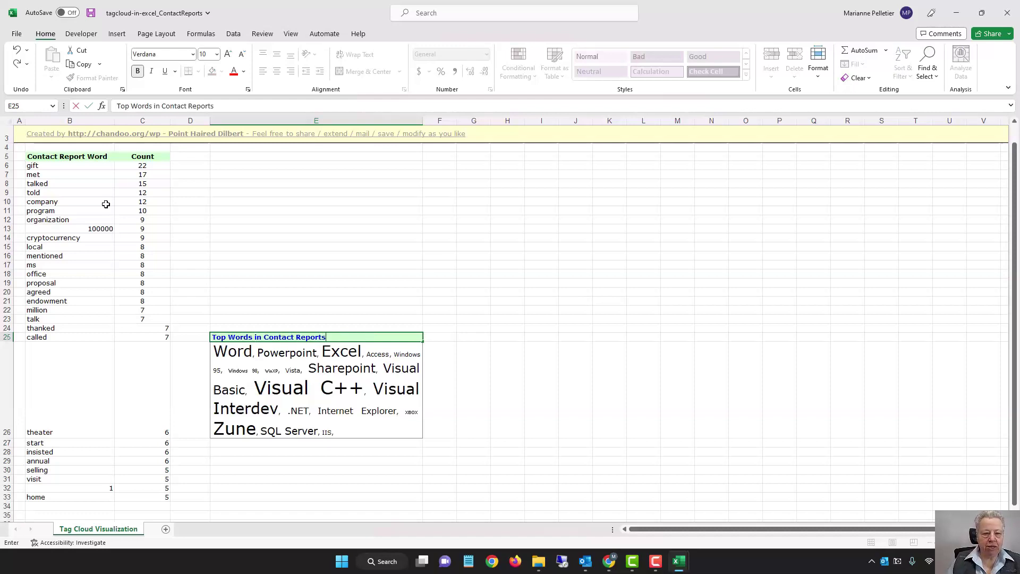
Run the createCloud macro on the words and counts in B6:C33 to generate the tag cloud.
click(60, 167)
drag(60, 169, 84, 495)
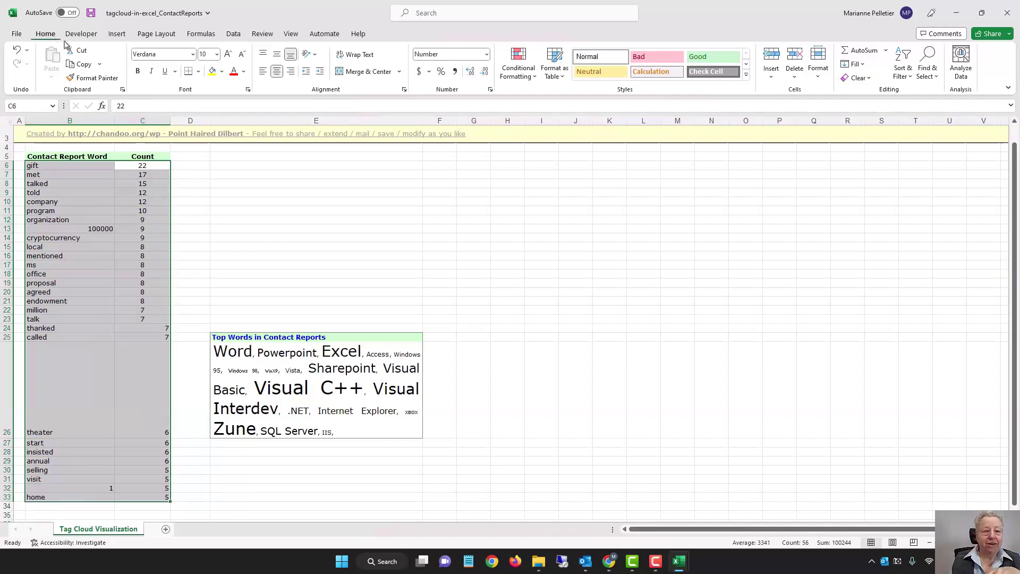
click(83, 36)
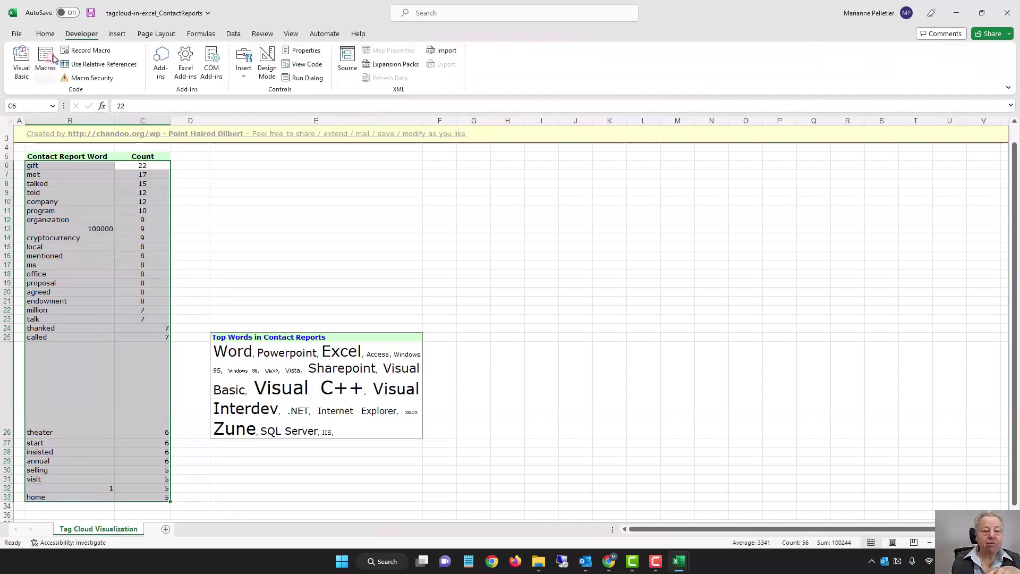
click(54, 58)
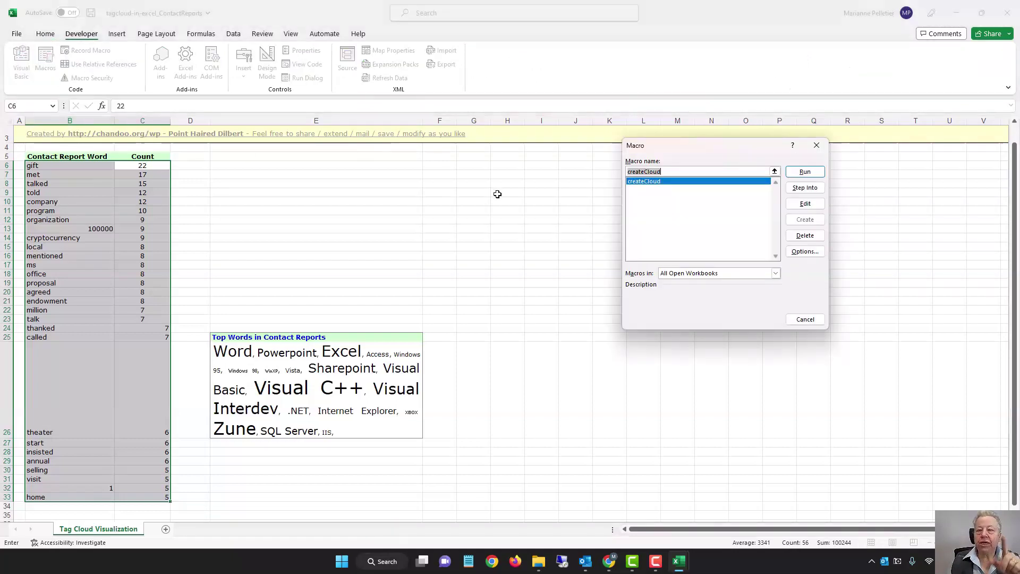
click(804, 173)
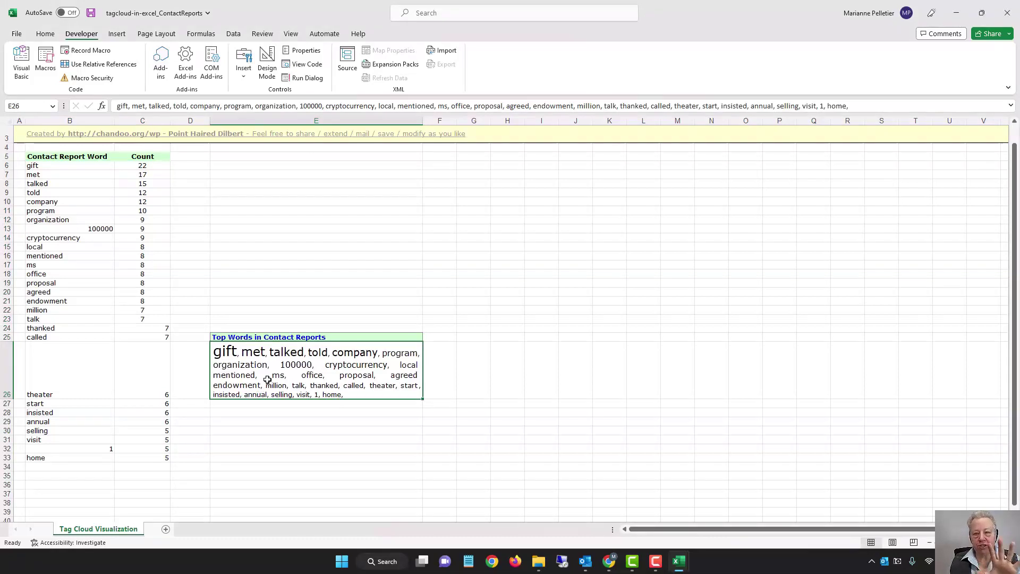
Open the Visual Basic editor and display the createCloud code in Module1 of the tag cloud workbook.
click(21, 62)
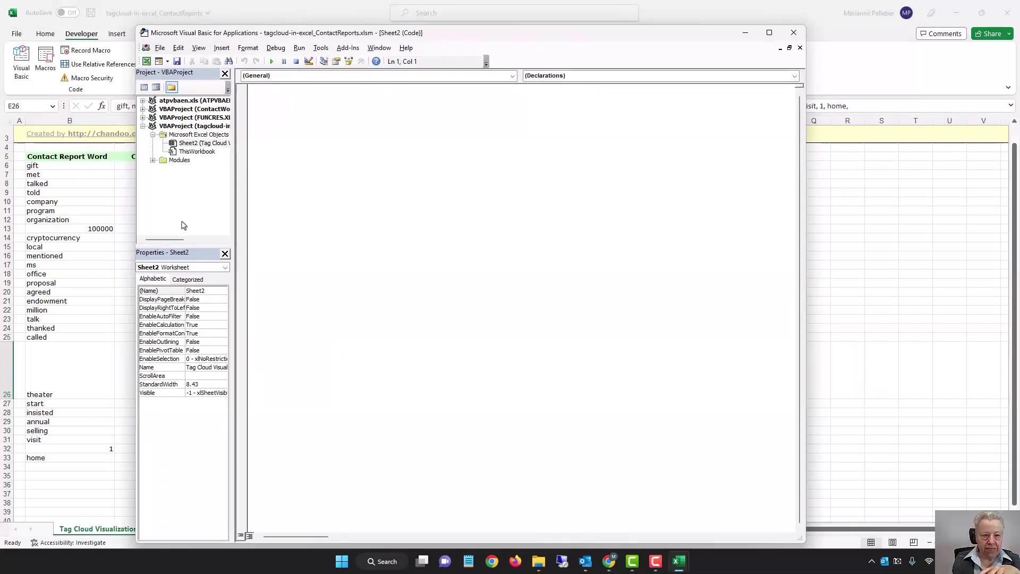
click(198, 145)
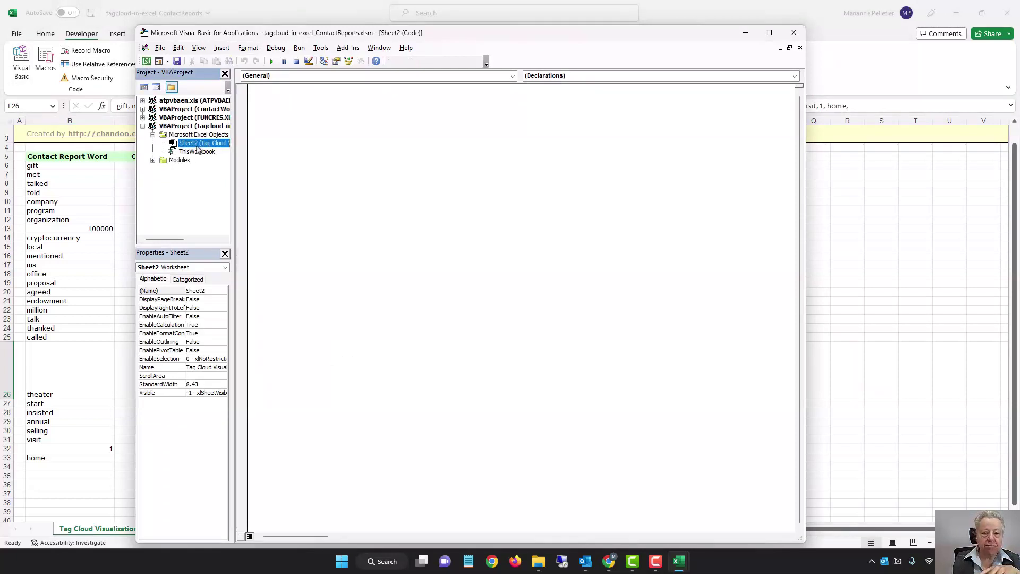
double_click(194, 146)
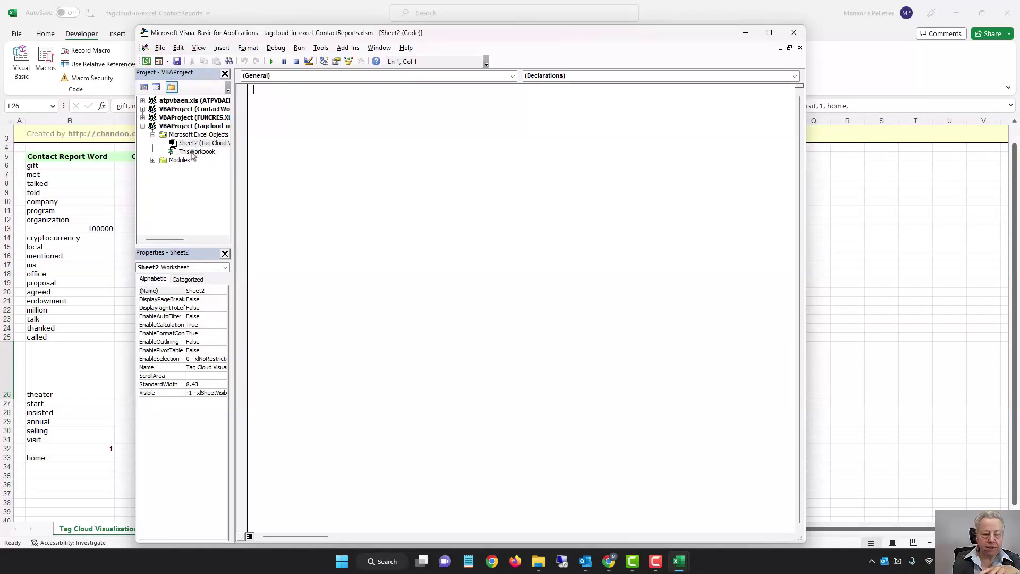
click(153, 160)
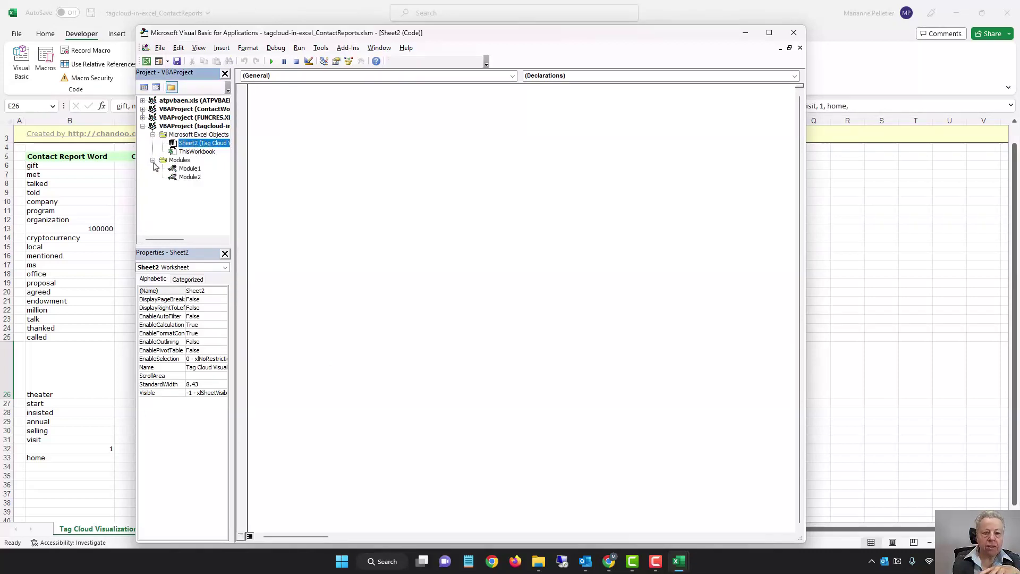
click(189, 169)
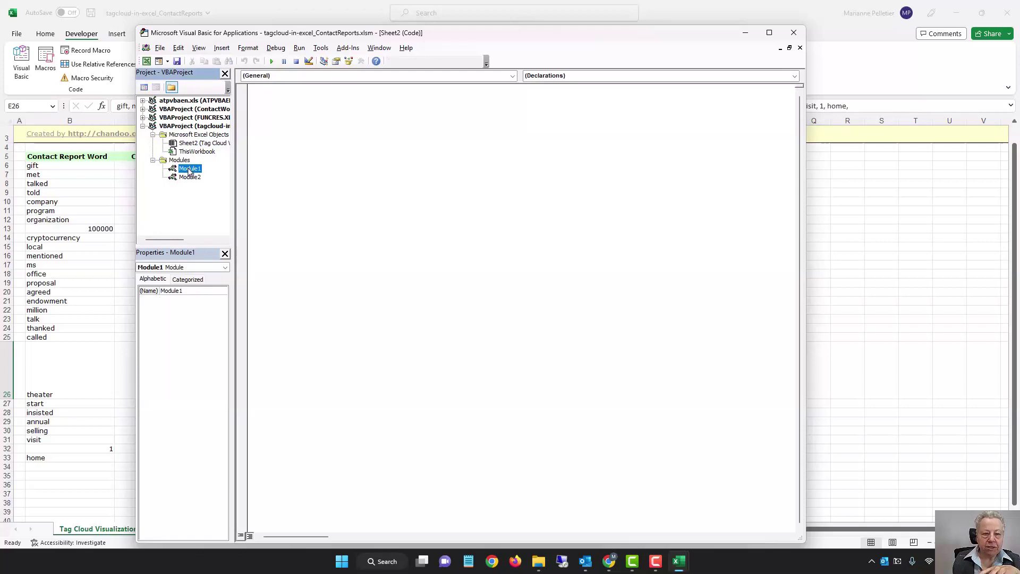
double_click(189, 169)
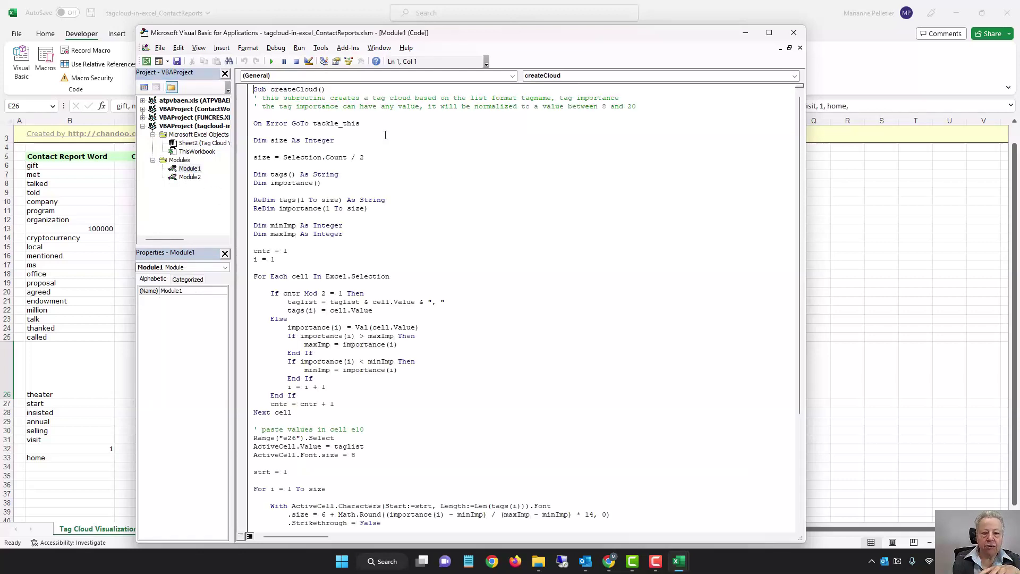
Set .ColorIndex in createCloud to the .size expression, 6 + Math.Round((importance(i) - minImp) / (maxImp - minImp) * 14, 0), save, and close the editor.
scroll(296, 108, down, 6)
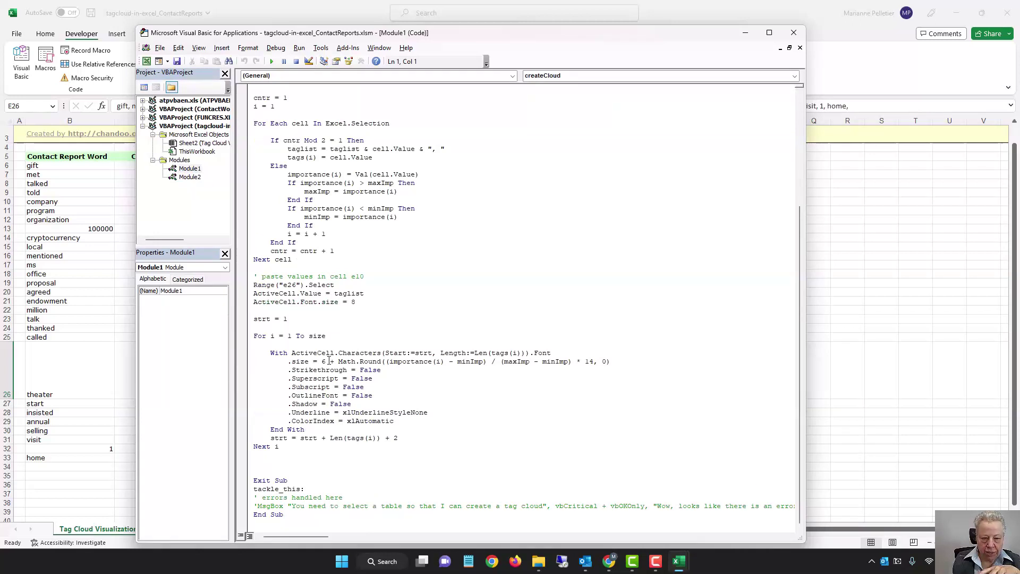
drag(322, 362, 610, 362)
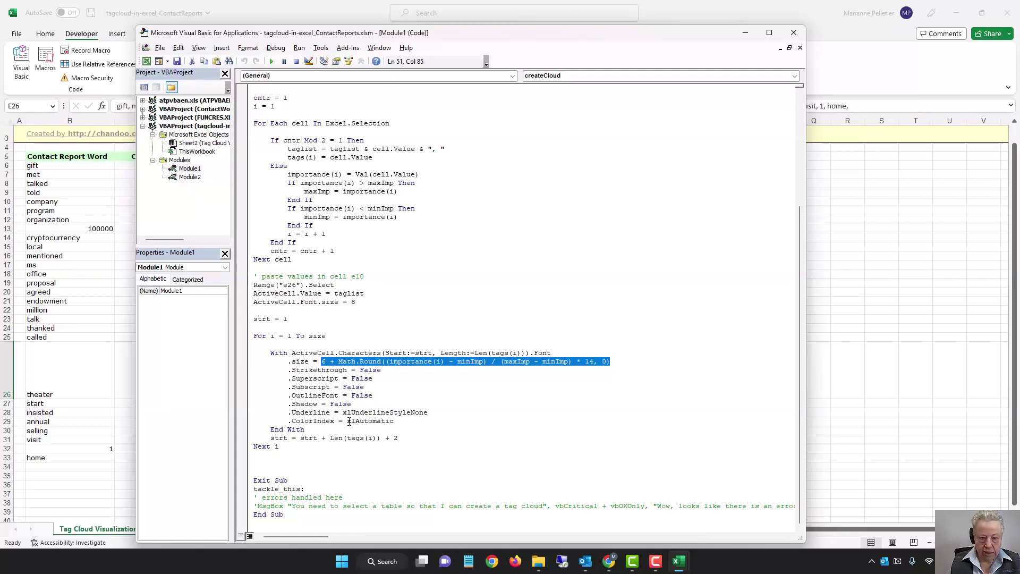
drag(349, 421, 392, 421)
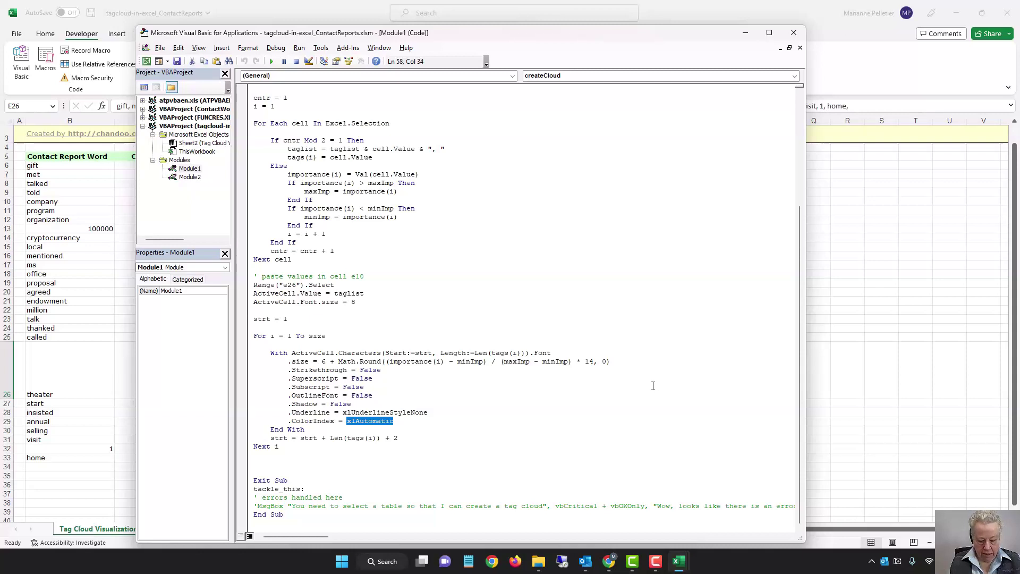
key(ctrl+v)
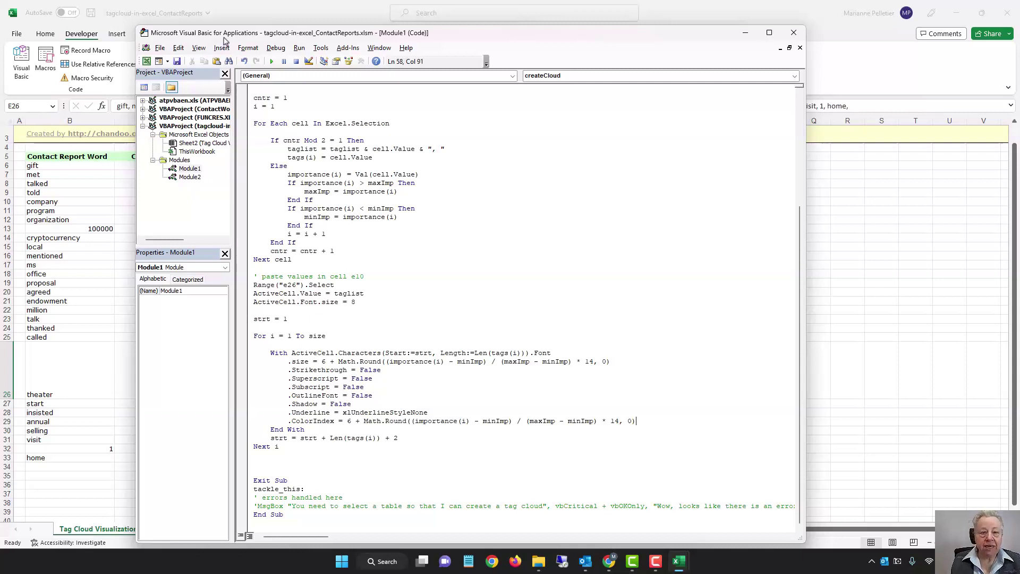
click(177, 61)
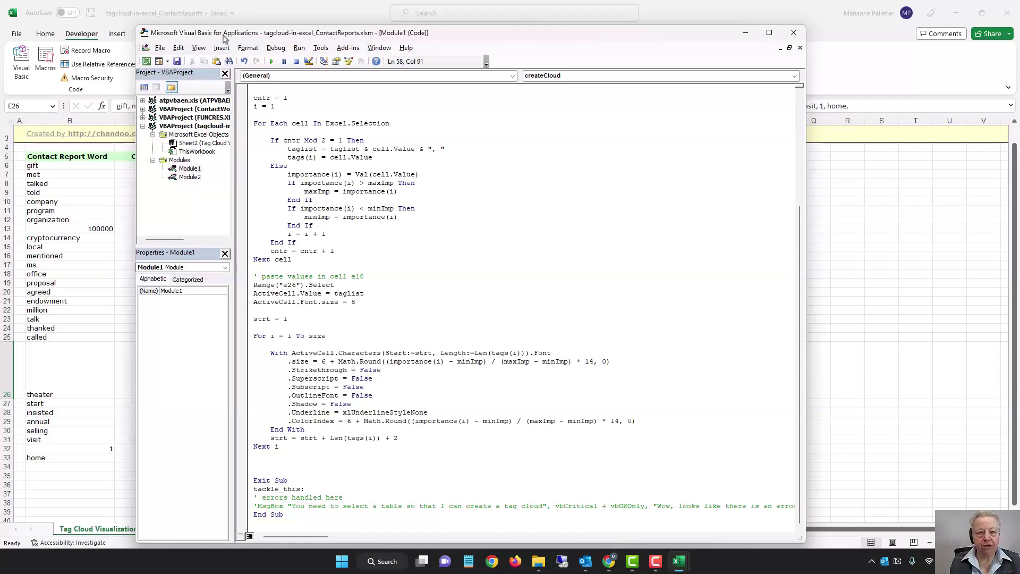
click(276, 62)
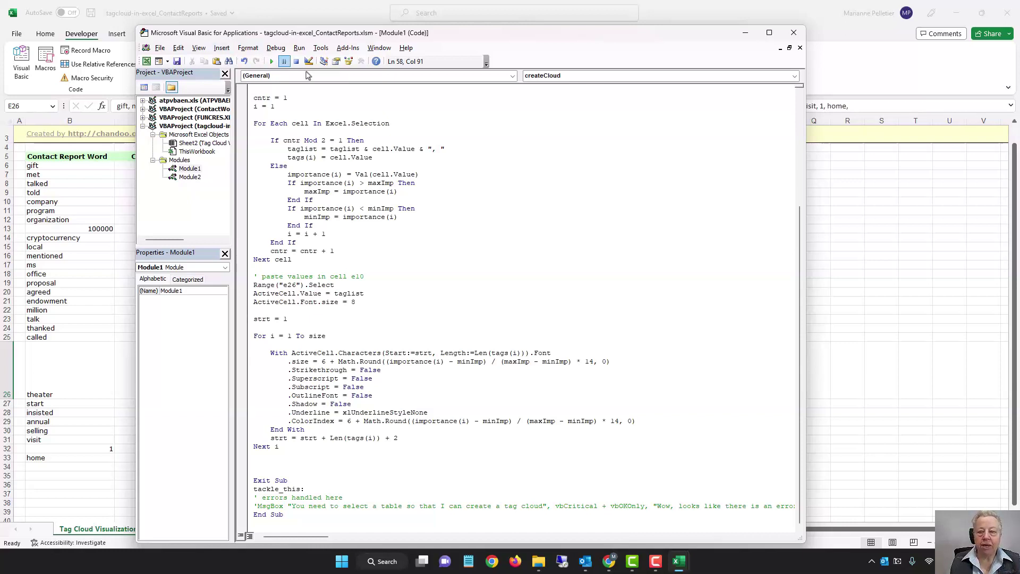
click(793, 32)
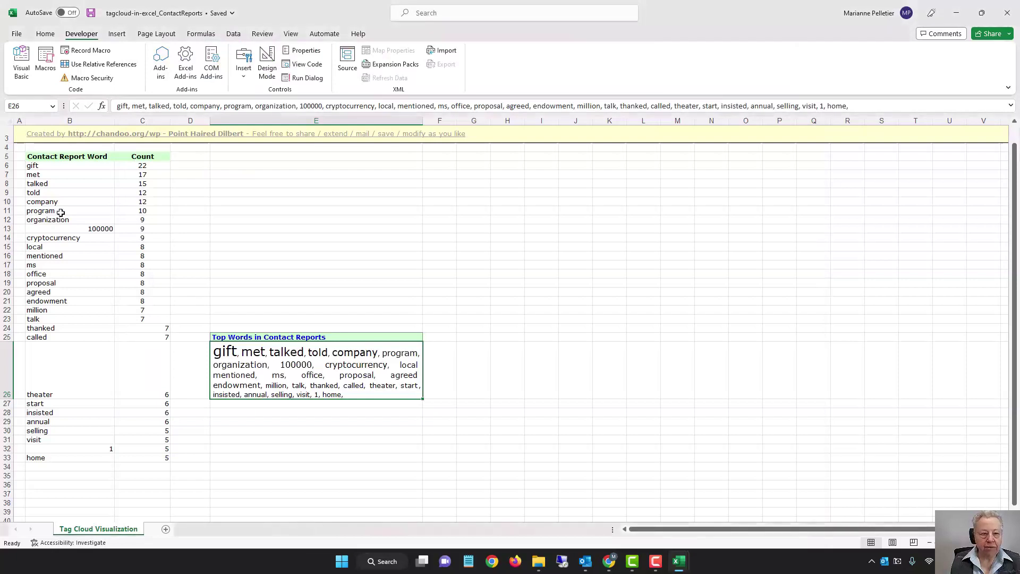
Rerun the createCloud macro on the words and counts in B6:C33 to regenerate the tag cloud with colours.
drag(40, 166, 159, 458)
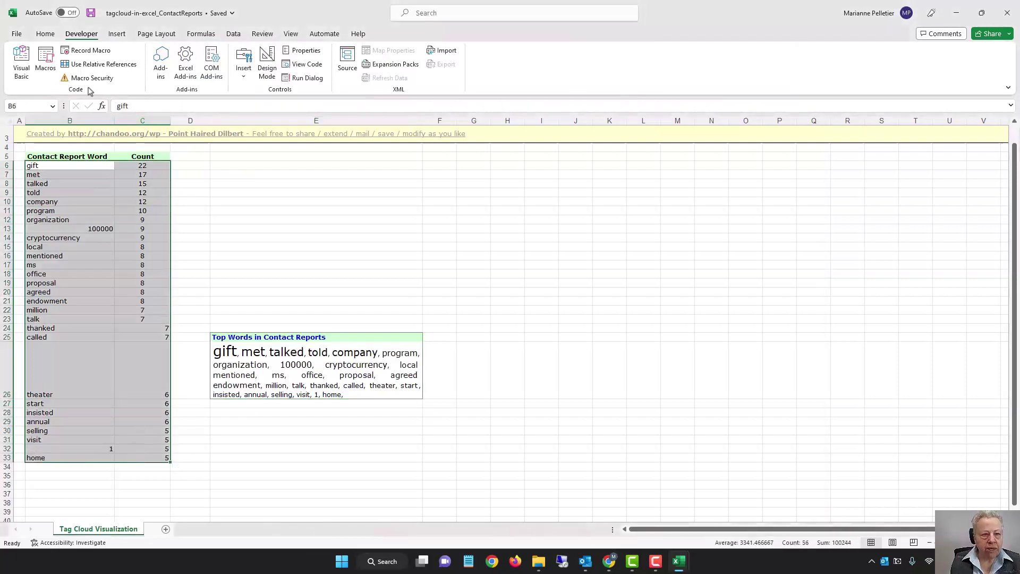
click(45, 63)
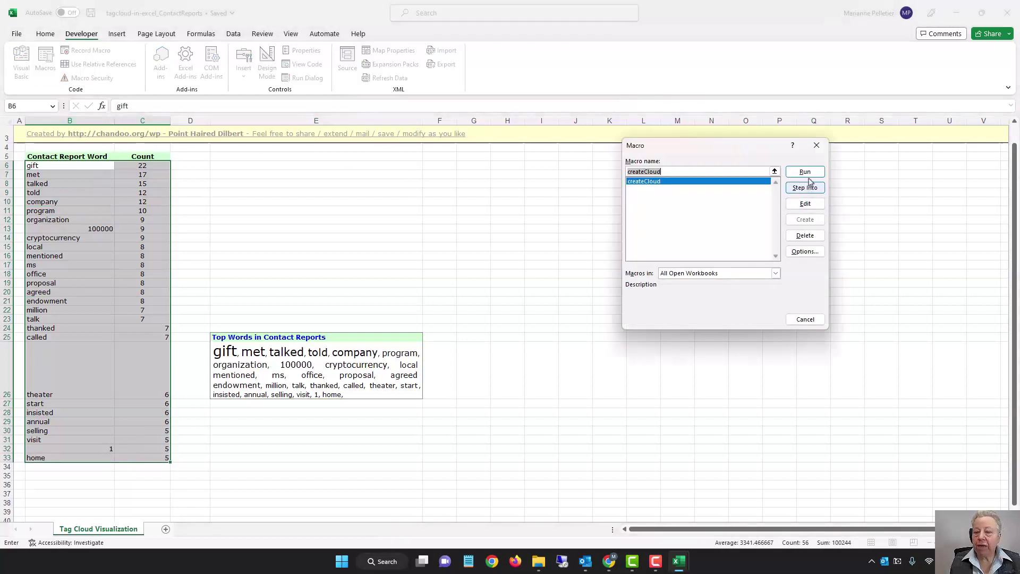
click(806, 172)
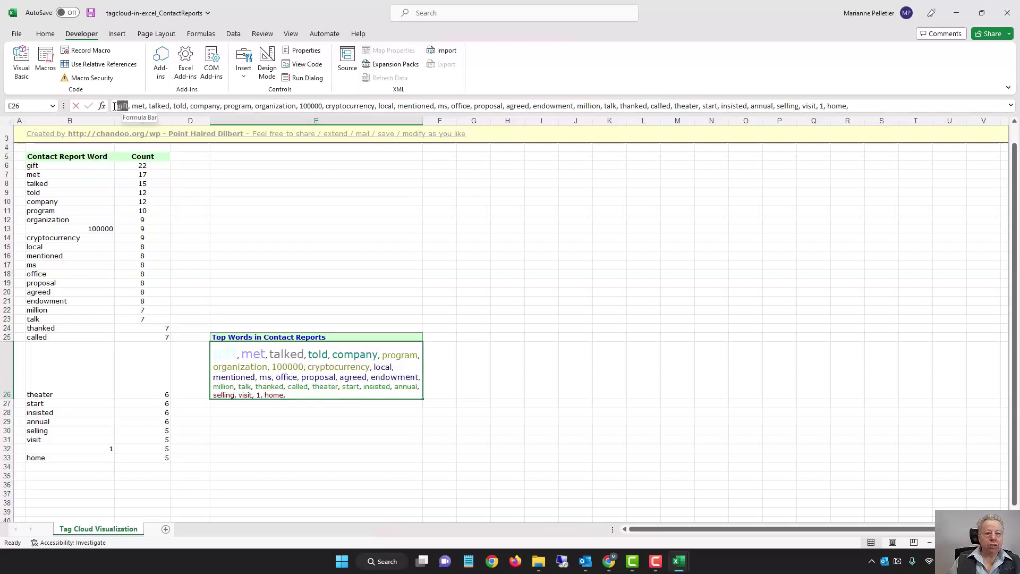
Recolour the word gift in the tag cloud cell E26 with the red font colour.
double_click(121, 106)
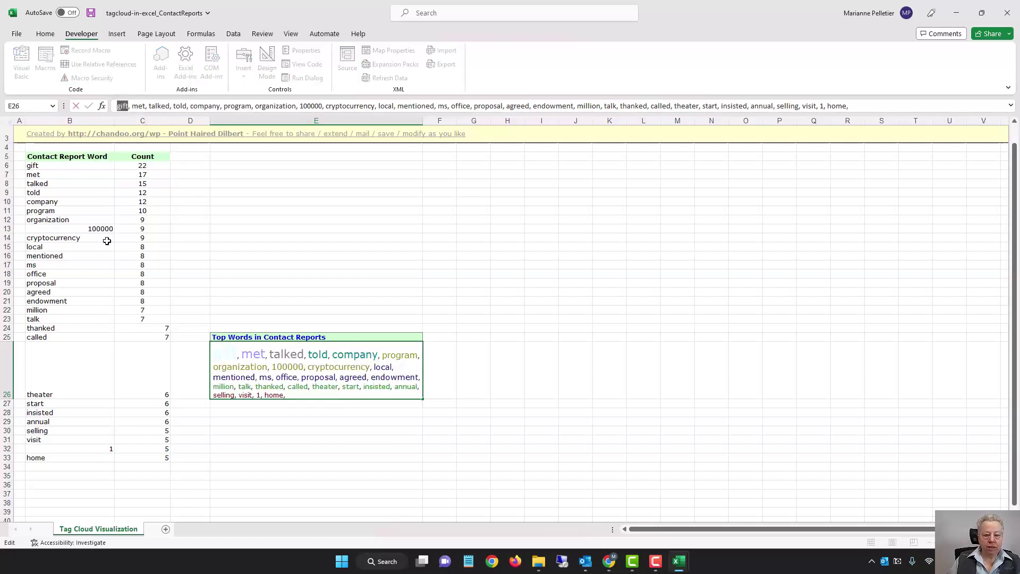
click(45, 34)
click(233, 71)
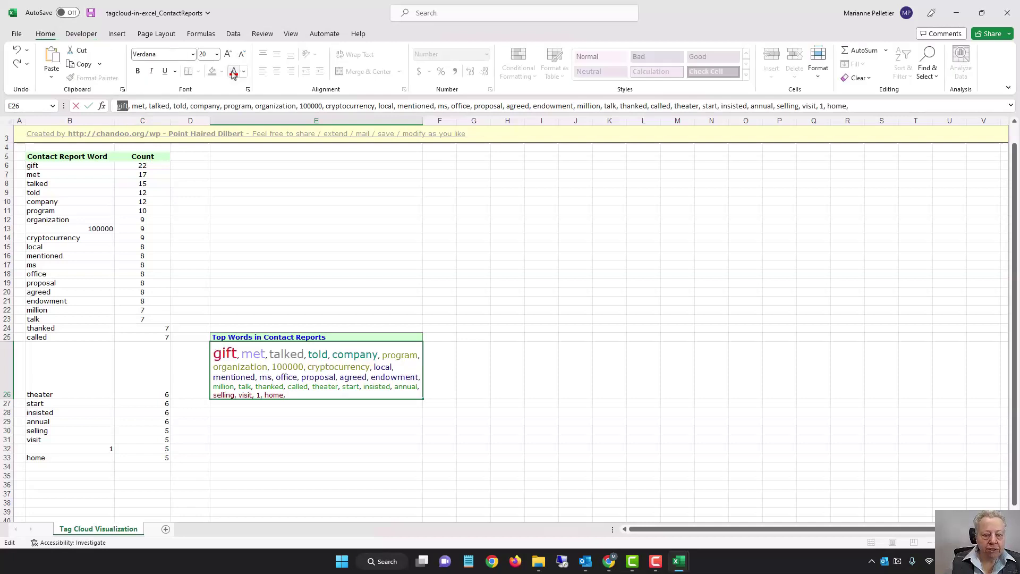
click(360, 461)
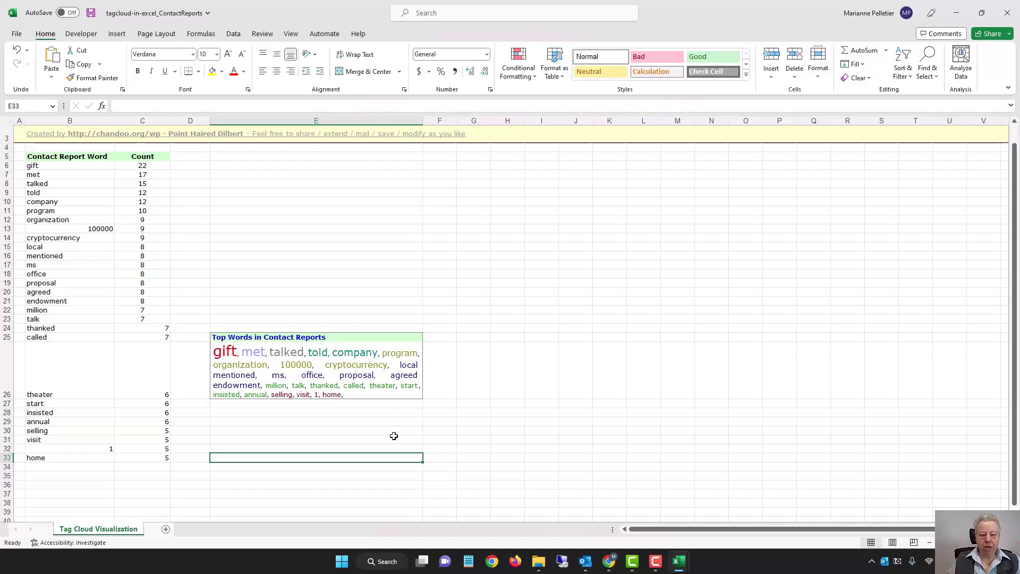
Copy the tag cloud in E26, switch to PowerPoint and create a blank presentation.
click(345, 393)
key(ctrl+c)
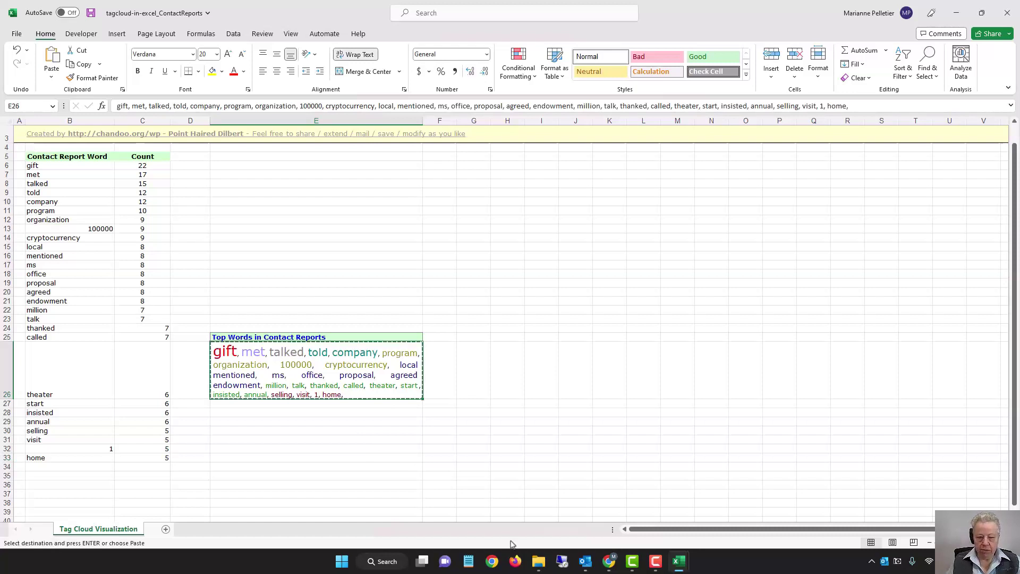
click(342, 562)
click(545, 256)
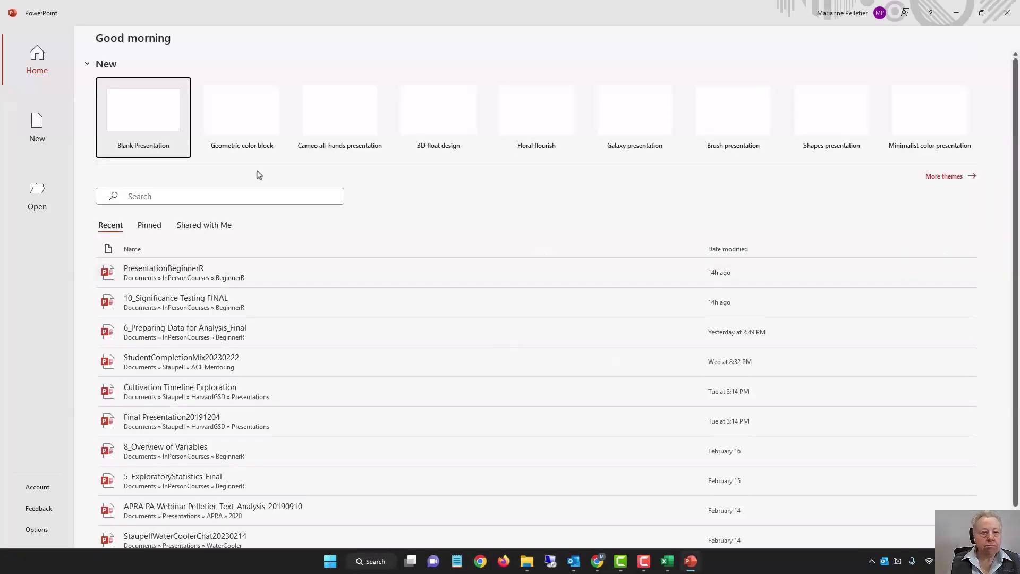
click(143, 123)
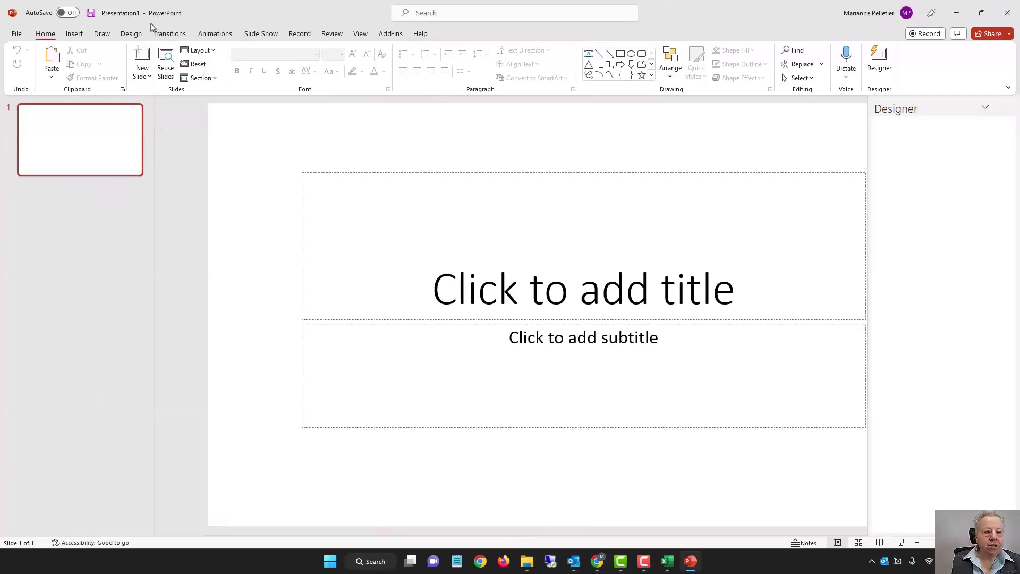
Add a slide with the Blank layout, paste the copied tag cloud onto it and widen its text box.
click(142, 69)
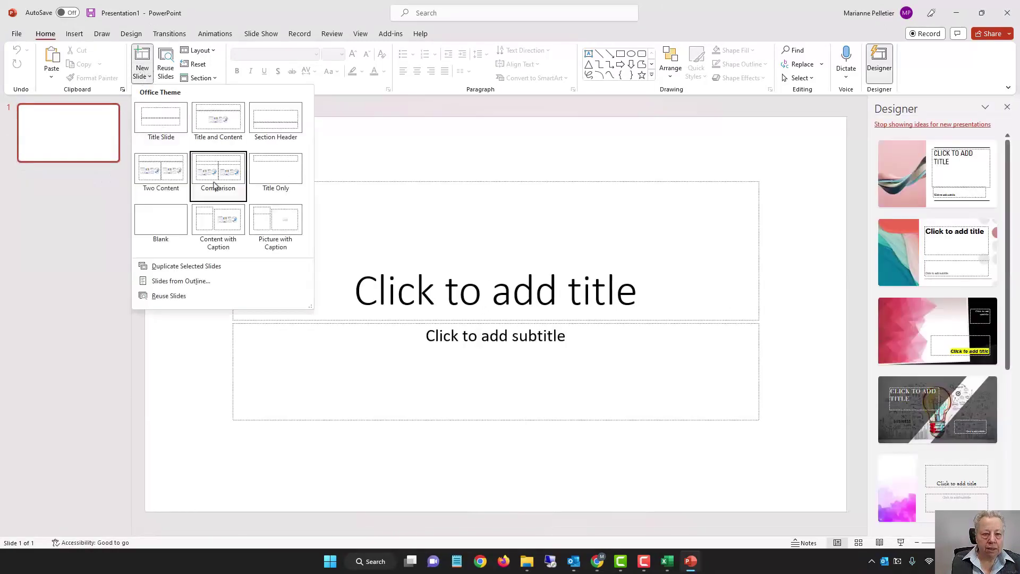
click(149, 221)
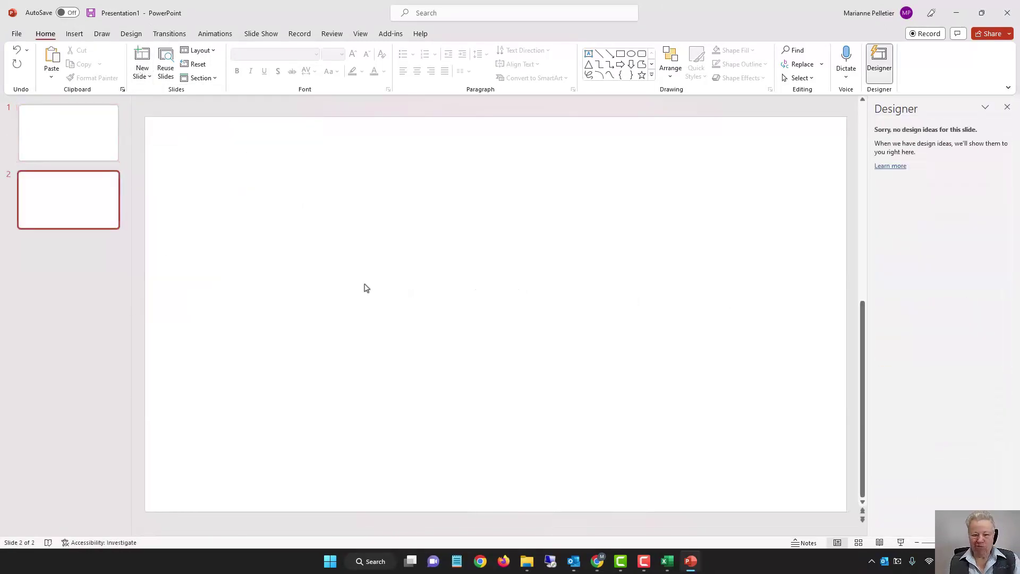
key(ctrl+v)
drag(772, 273, 885, 194)
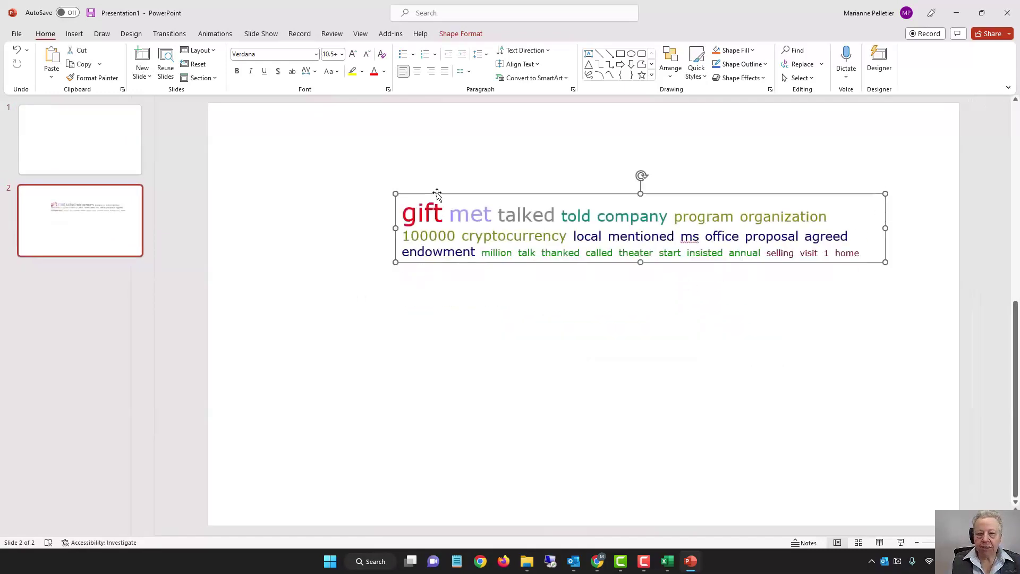
drag(402, 213, 453, 275)
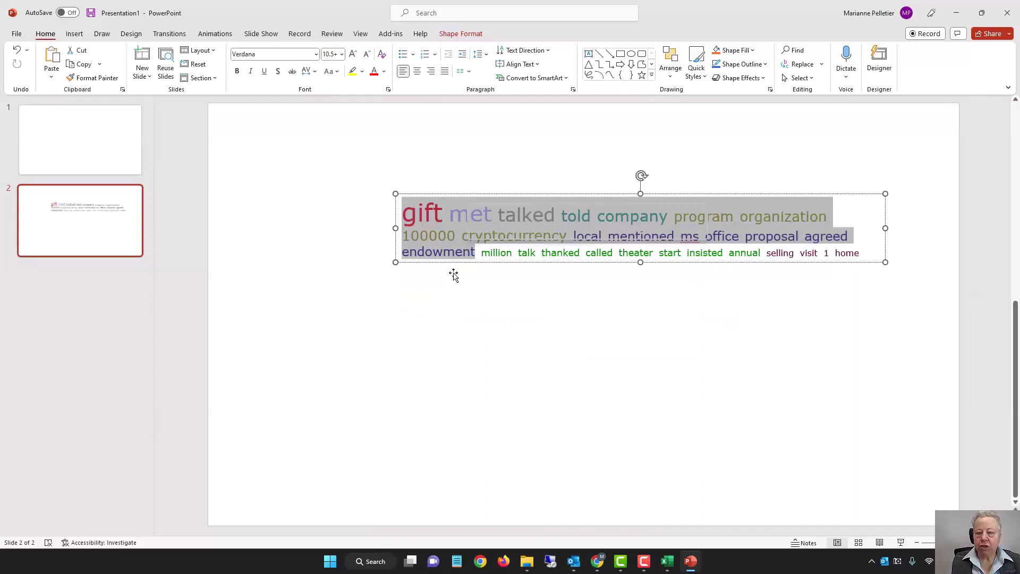
click(587, 301)
click(557, 240)
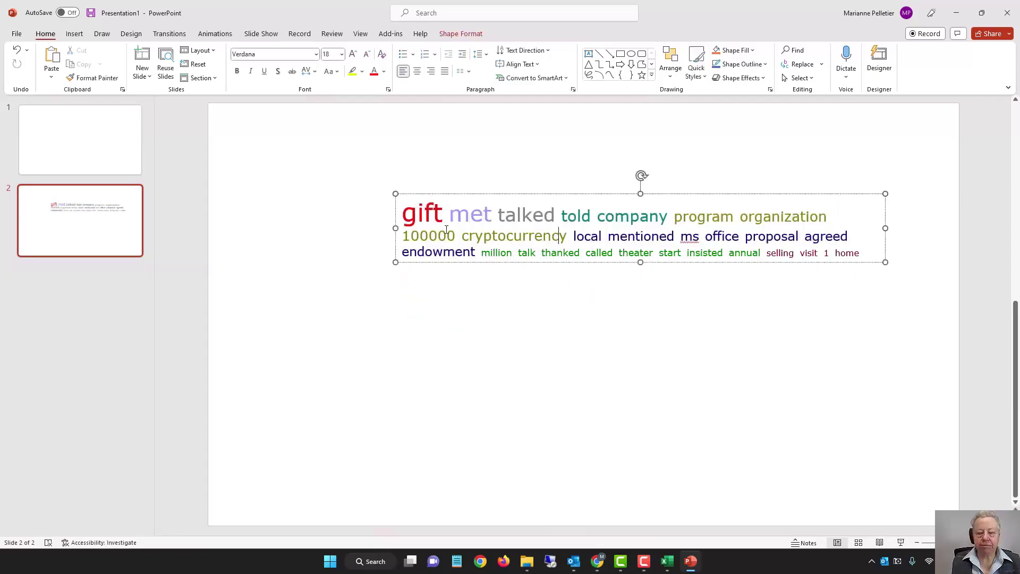